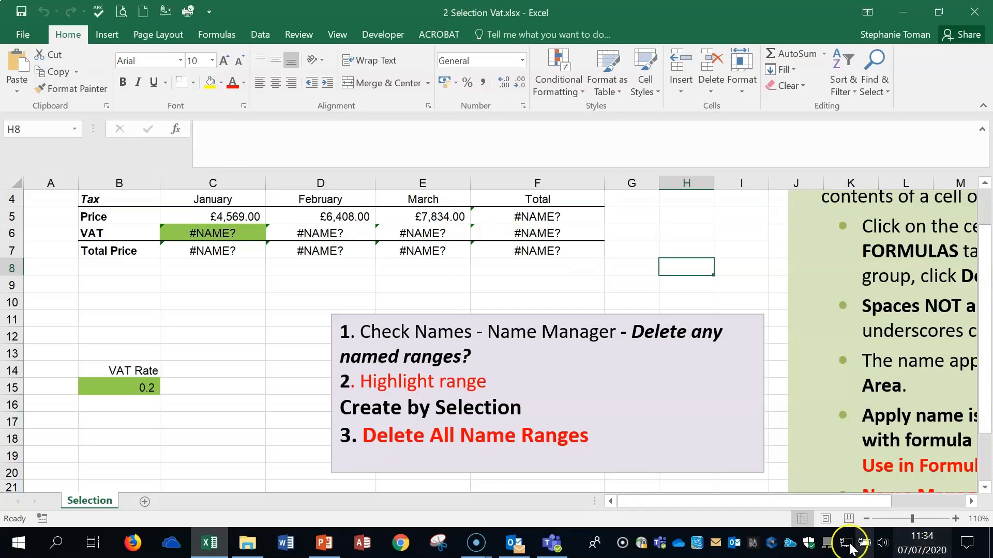
- Zoom the worksheet out to 90%
click(866, 519)
click(867, 518)
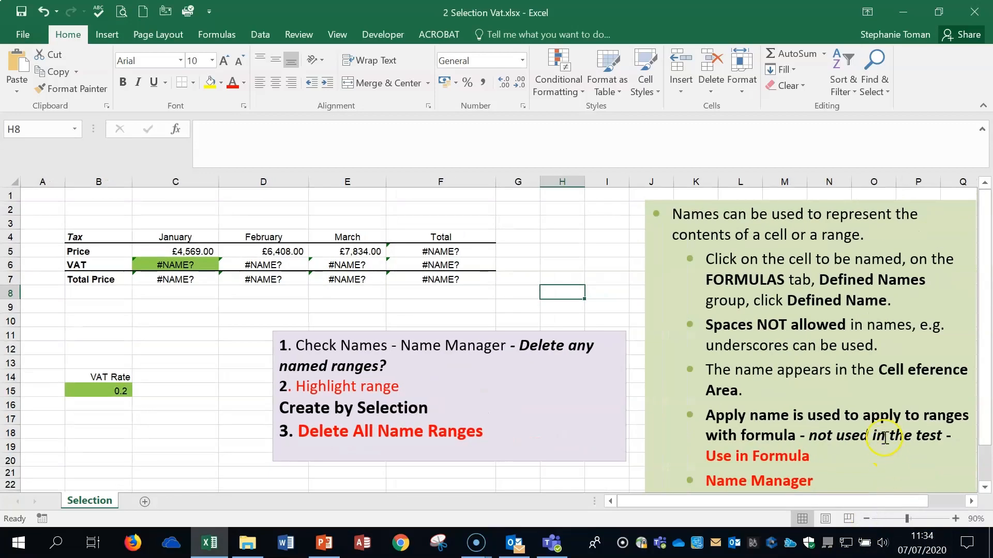
scroll(883, 434, down, 1)
scroll(884, 434, up, 1)
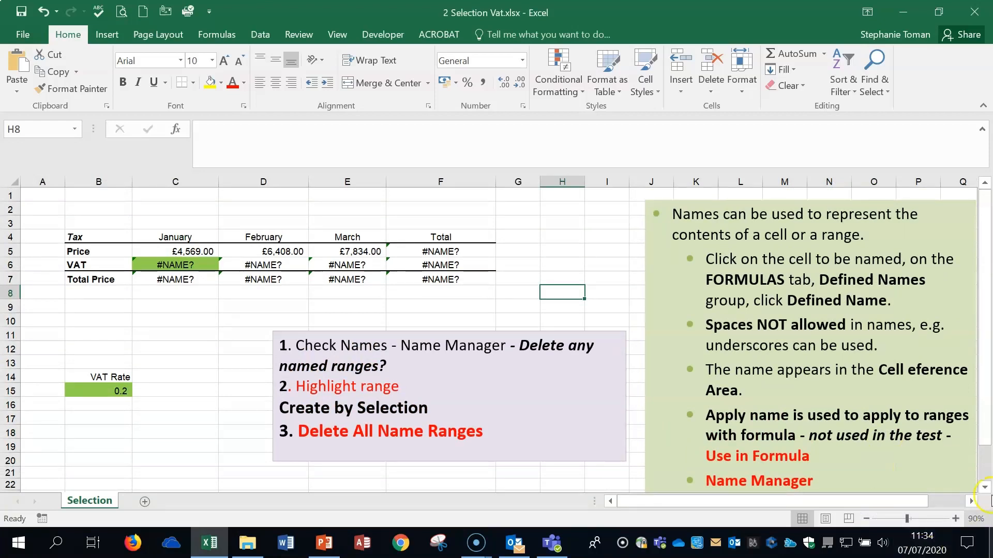
drag(92, 240, 455, 276)
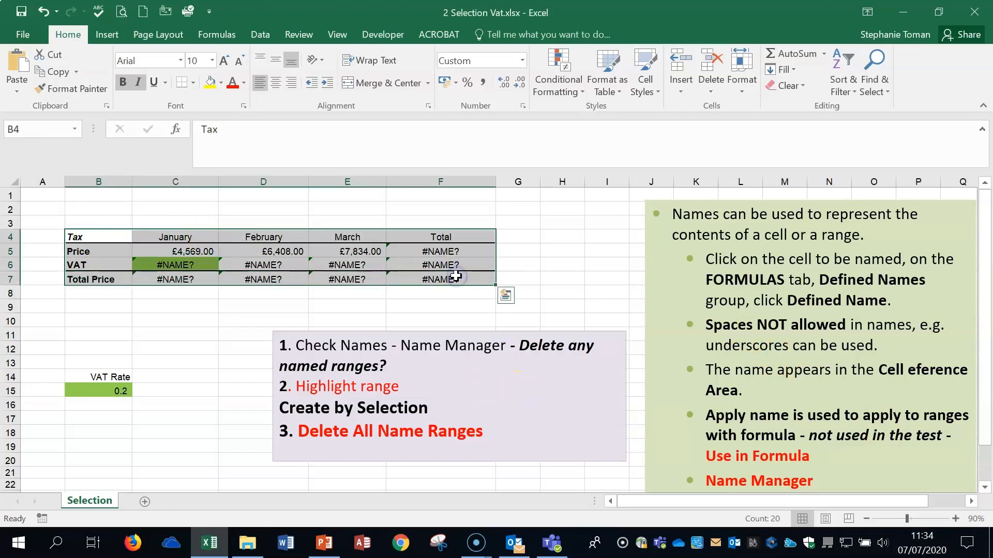
click(209, 34)
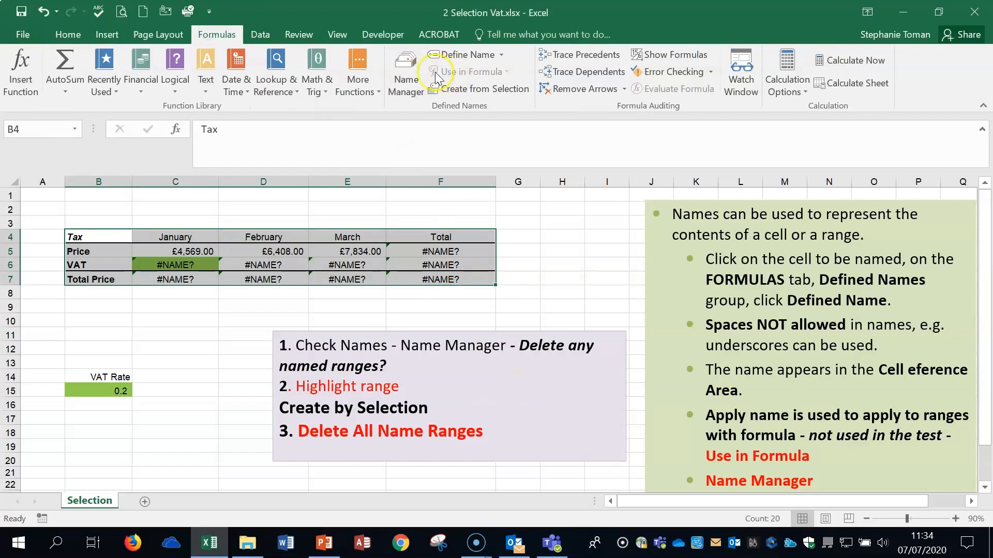
click(401, 82)
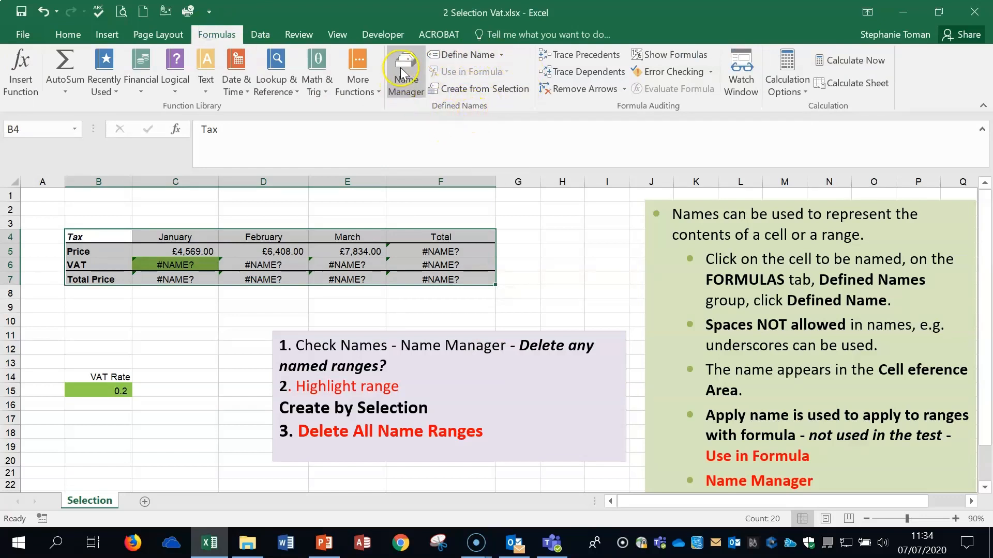
click(502, 55)
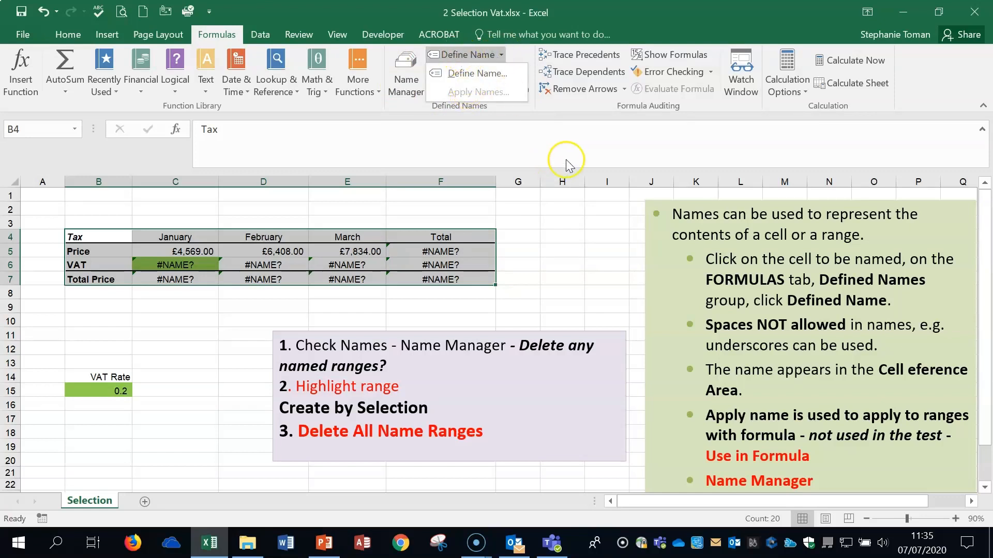
click(594, 239)
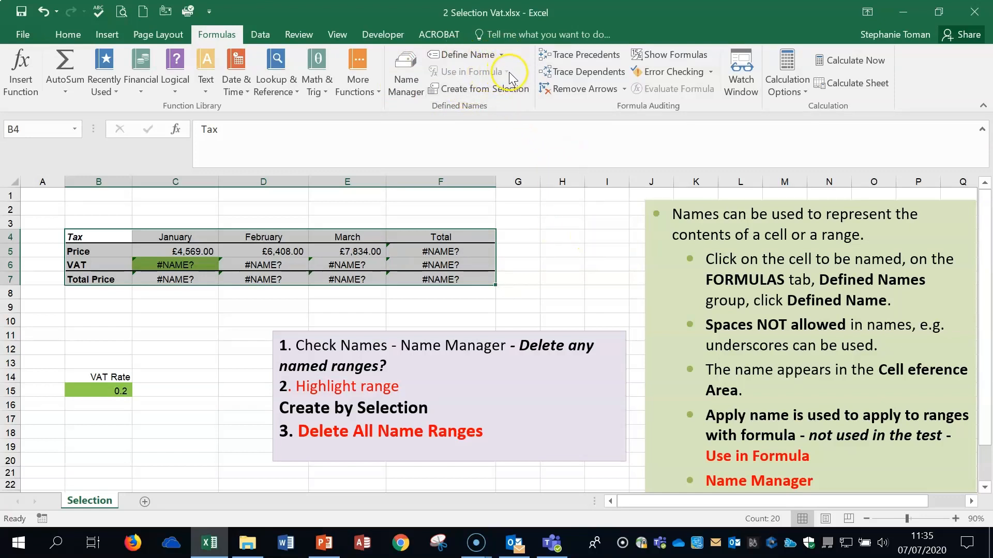
- Examine the contents of the January Price and Total Price cells in the tax table
click(193, 277)
click(200, 252)
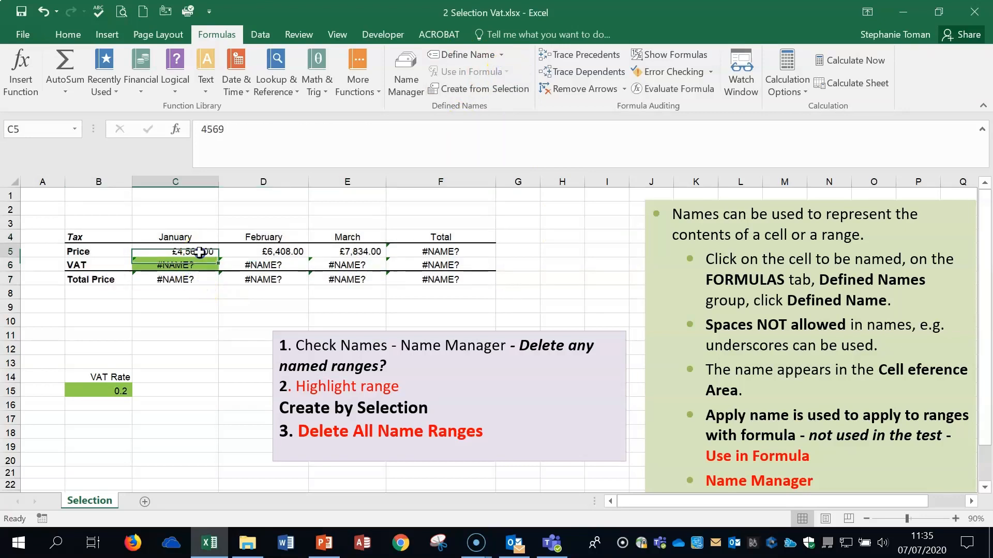
click(188, 279)
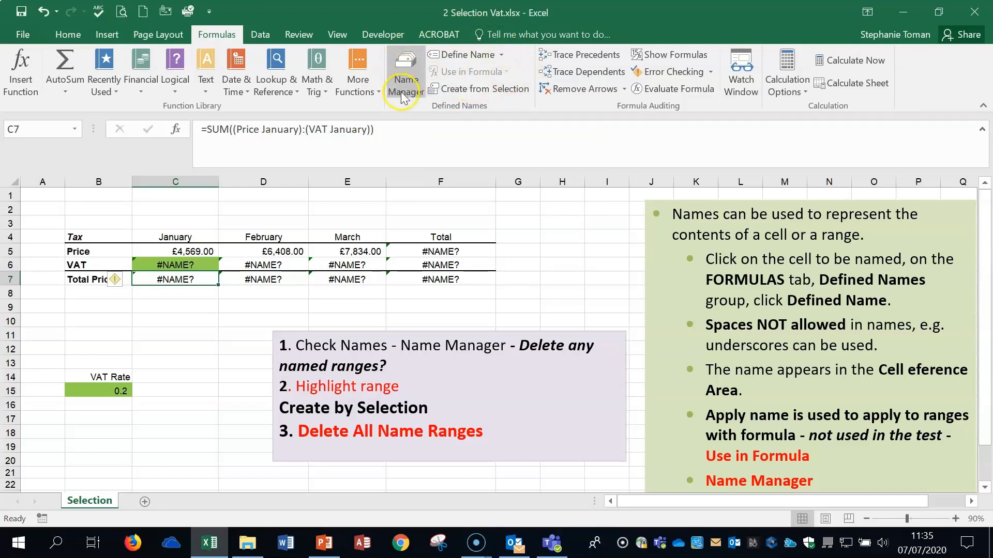
click(573, 264)
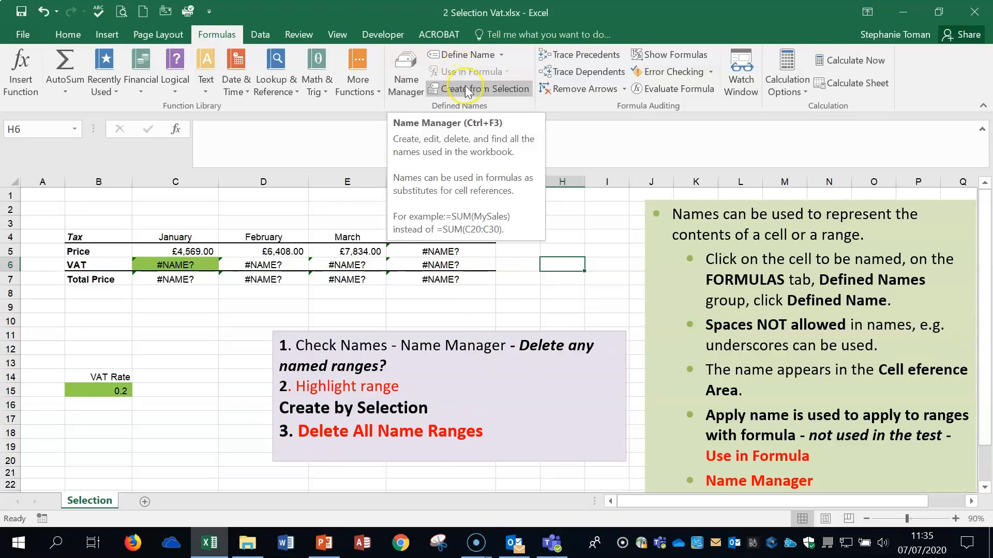
- Check the Name Manager for existing named ranges in the workbook and close it
click(405, 75)
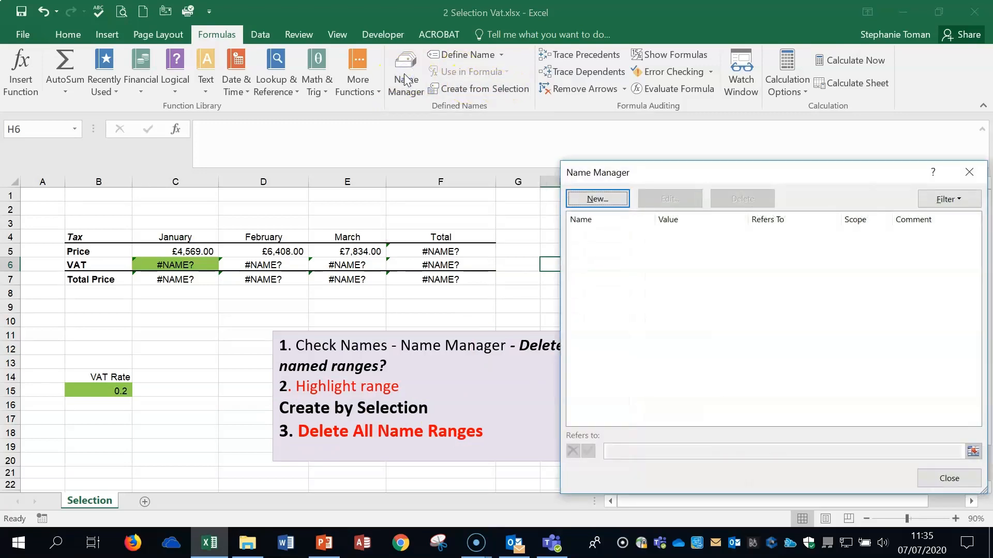
drag(780, 172, 738, 128)
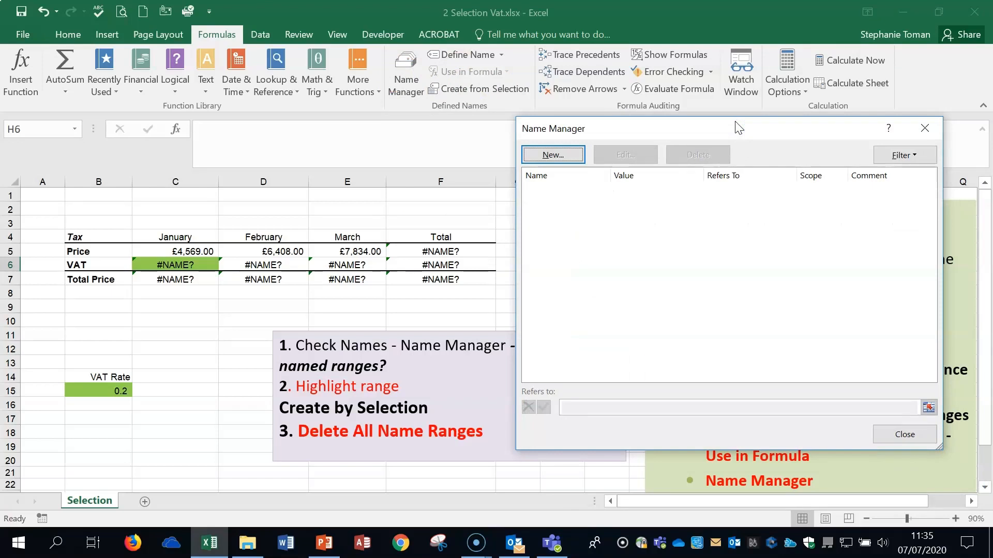
click(911, 440)
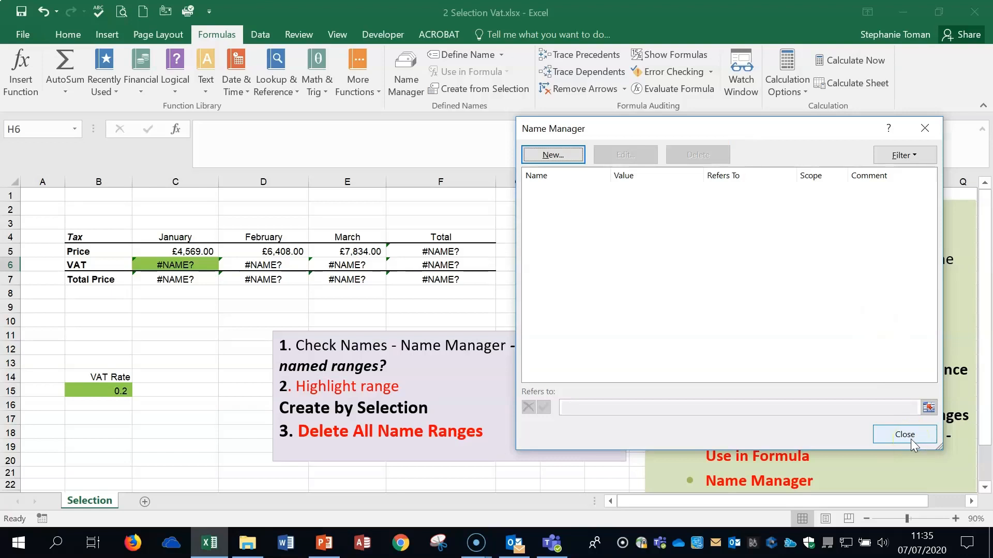
click(910, 439)
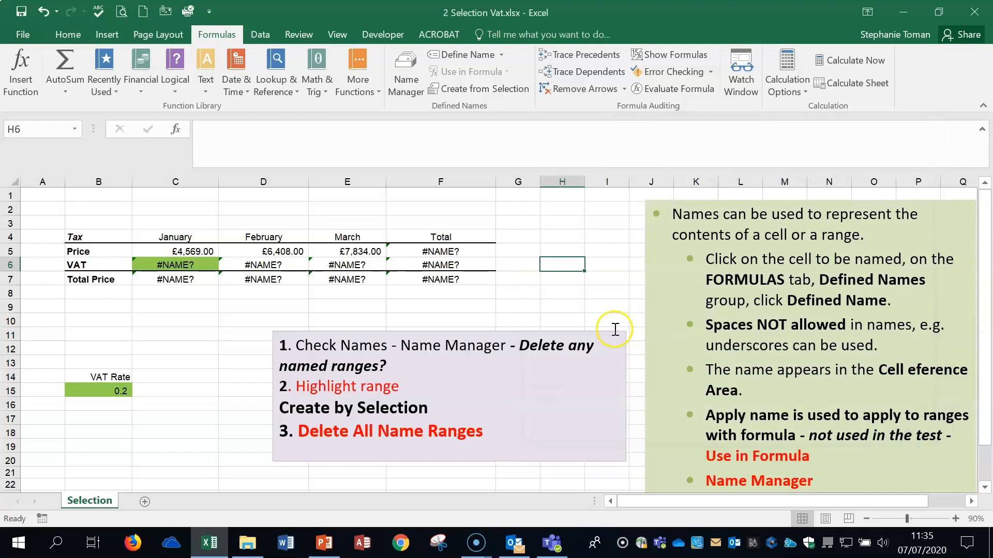
- Create names from the selection B4:F7, using the labels in its top row and left column
click(607, 331)
drag(73, 237, 449, 282)
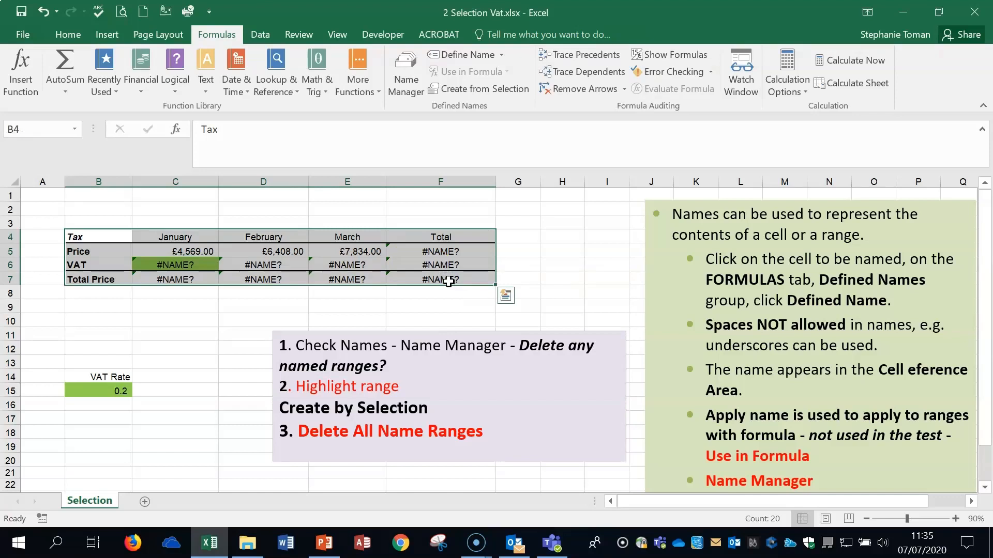
click(485, 89)
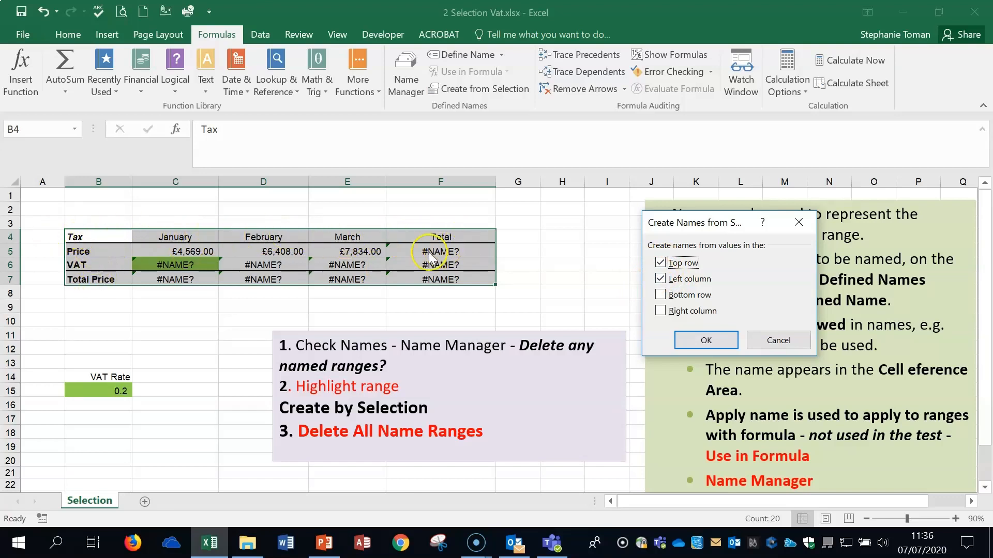
click(714, 341)
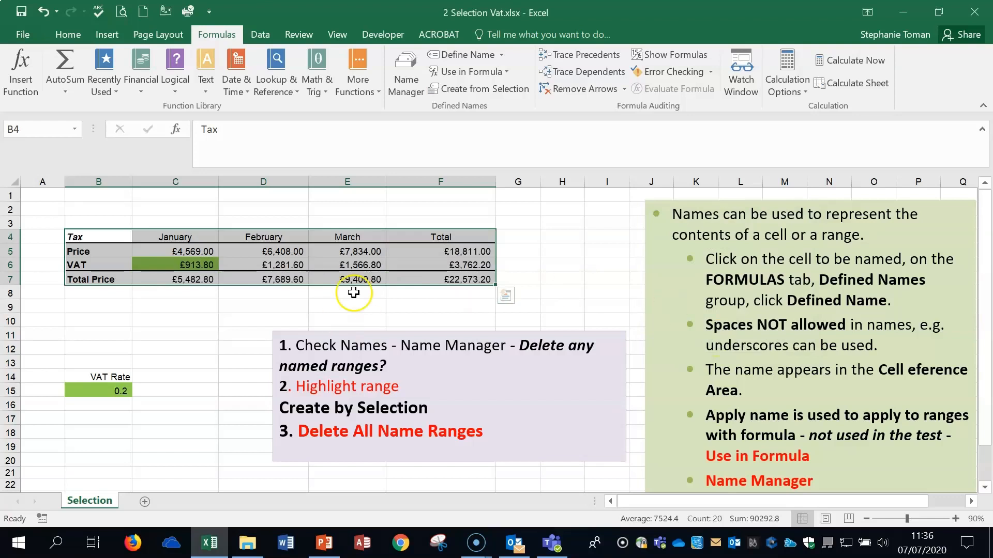
- Examine the Price total's formula, and show all the sheet's formulas to read them before returning to the values
click(509, 251)
click(454, 250)
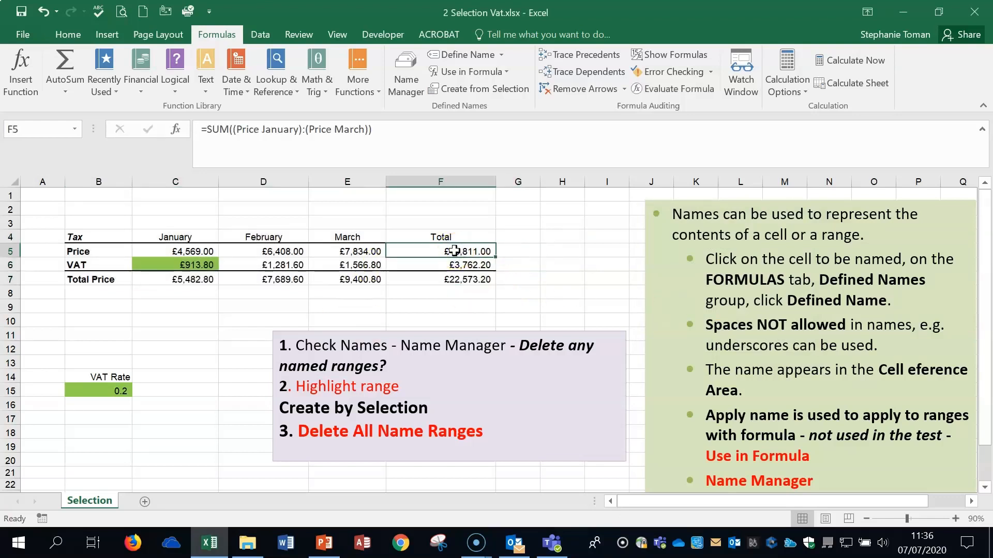
click(538, 265)
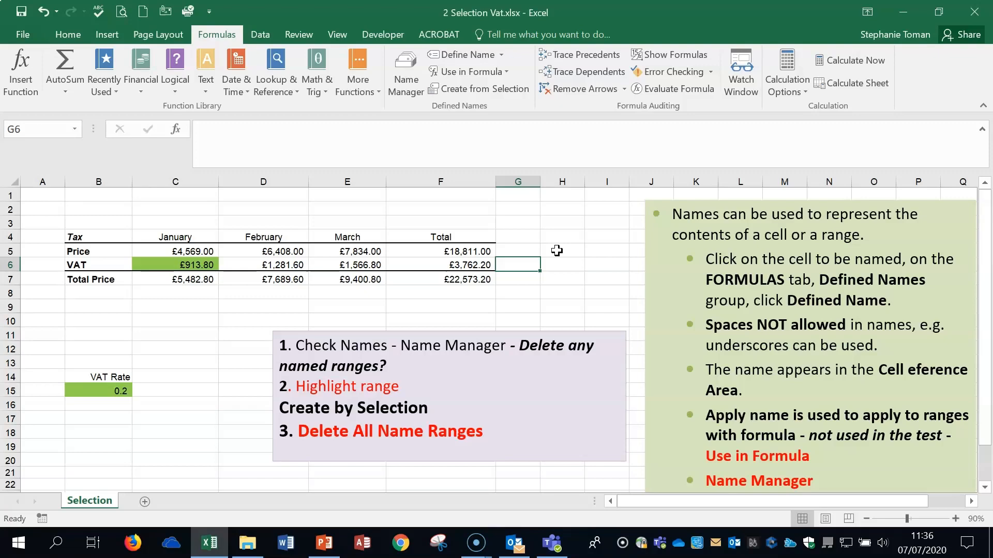
key(ctrl+grave)
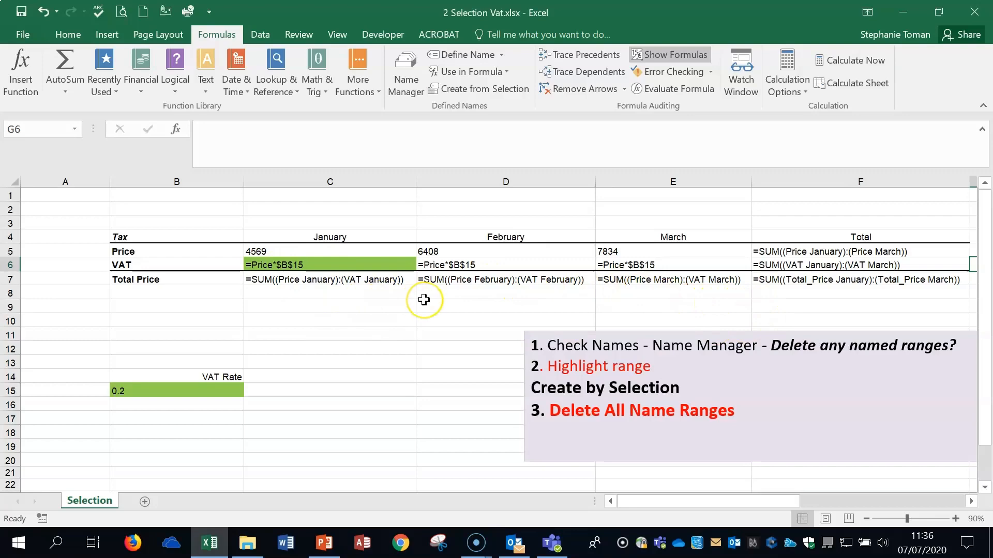
key(ctrl+grave)
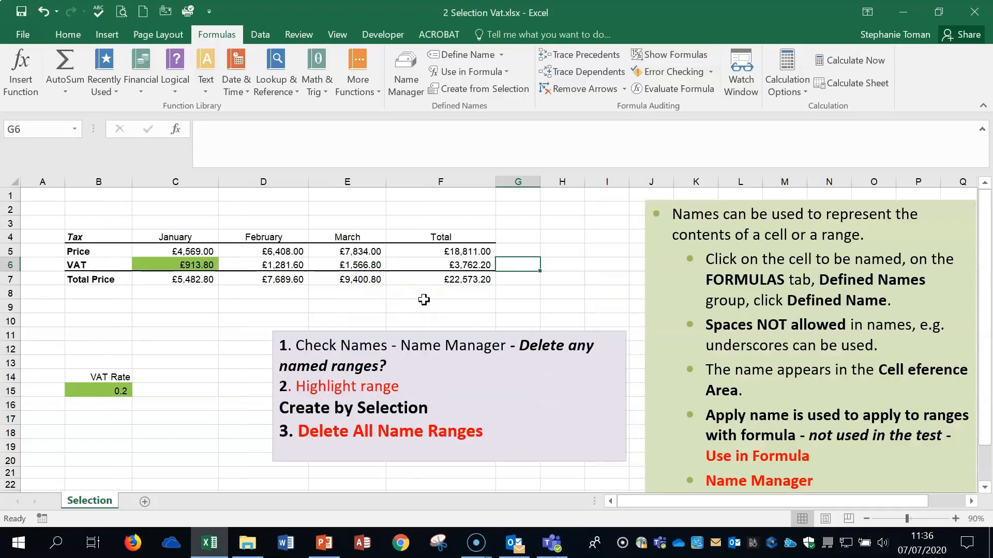
key(ctrl+grave)
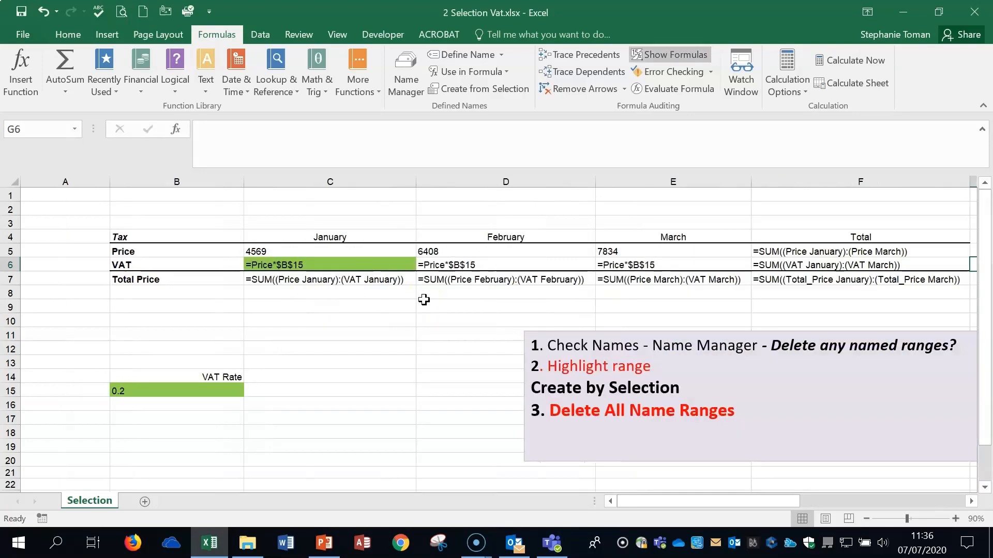
key(ctrl+grave)
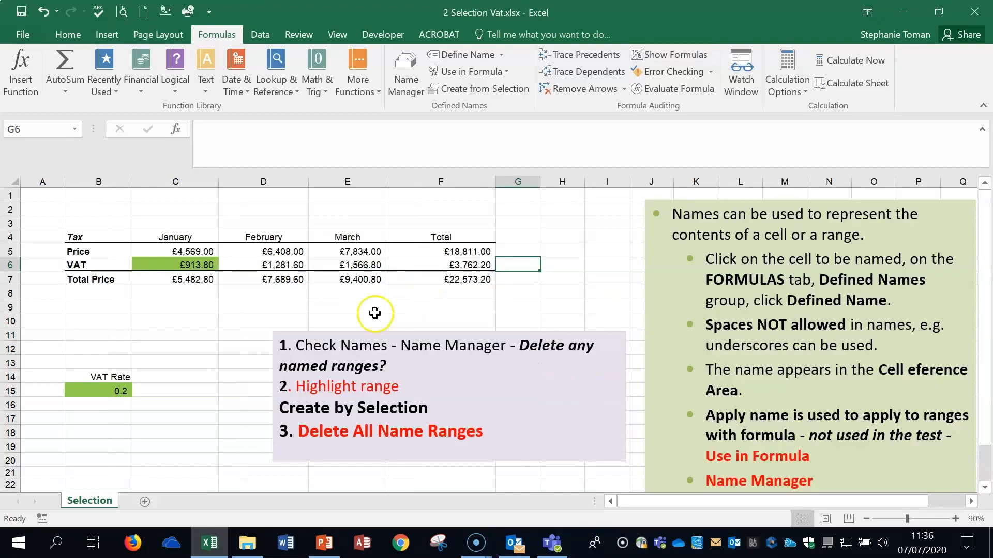
- Widen the Value and Refers To columns in the Name Manager, and delete the name Total
click(210, 331)
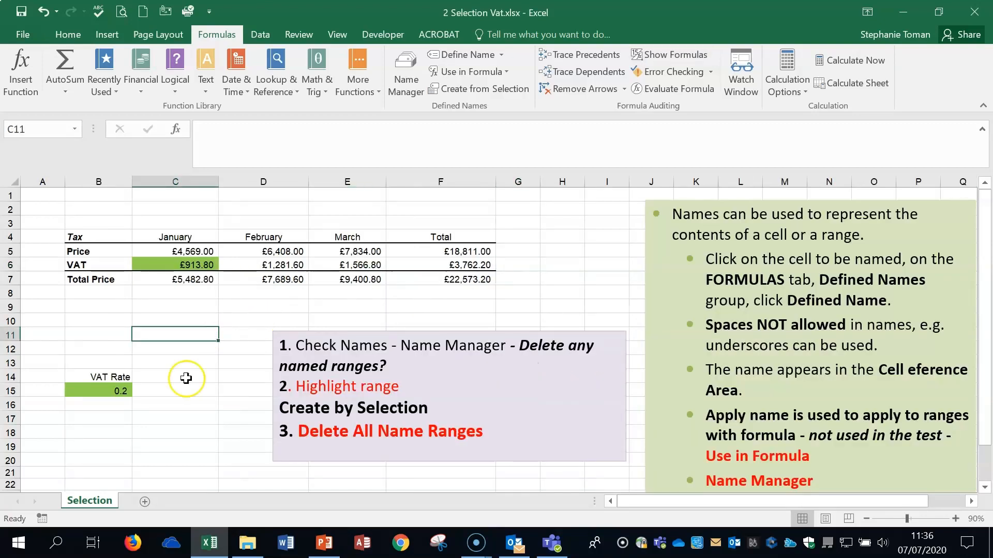
click(403, 77)
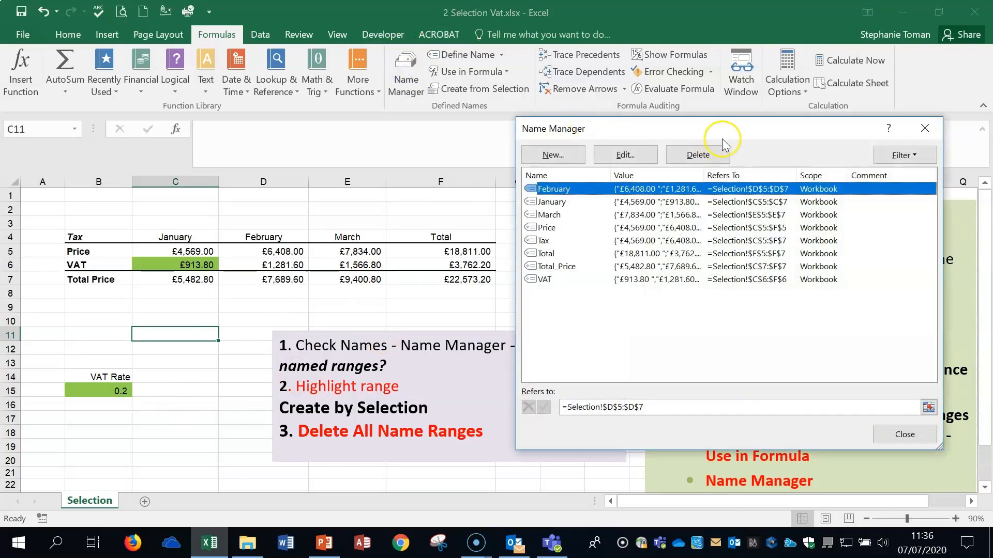
drag(817, 129, 838, 111)
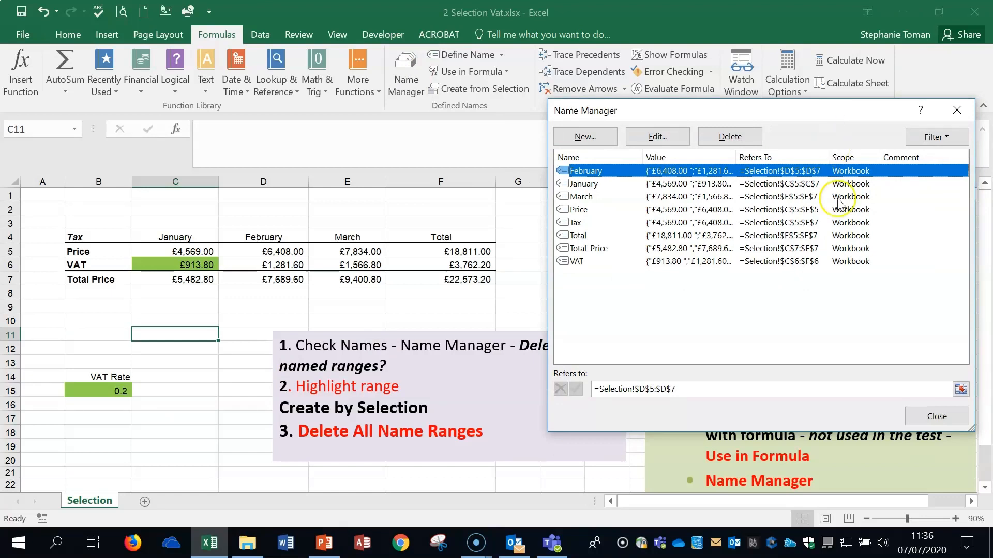
click(587, 237)
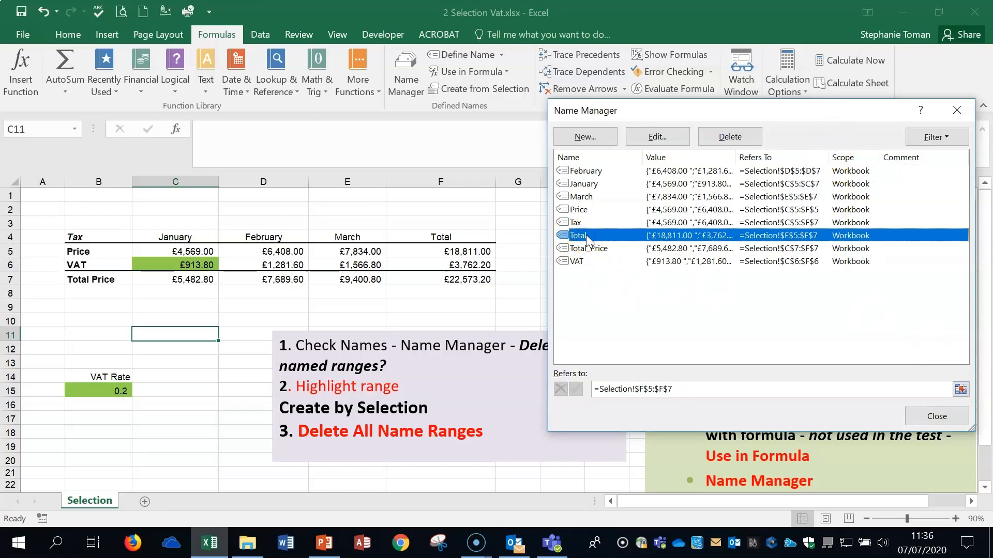
drag(735, 155, 756, 155)
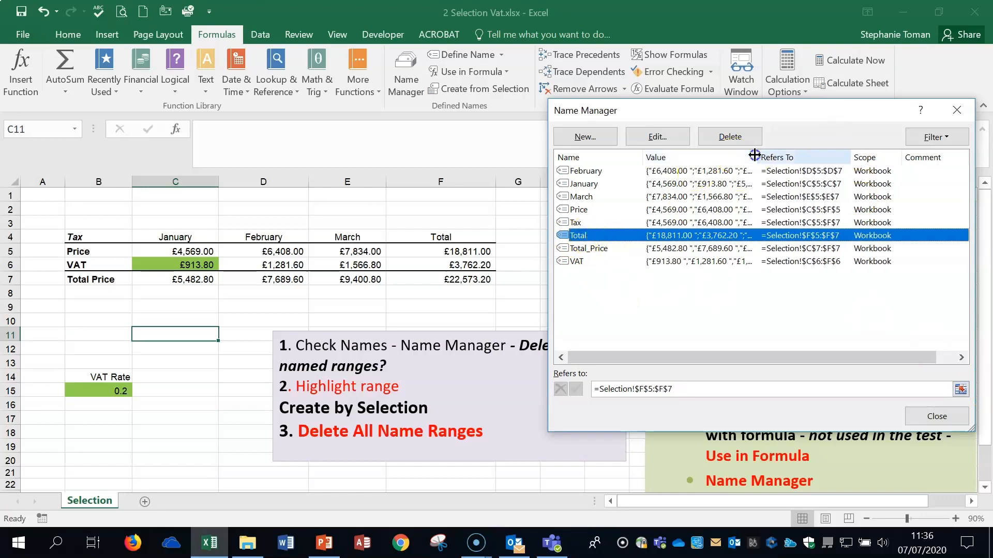
drag(850, 151, 889, 153)
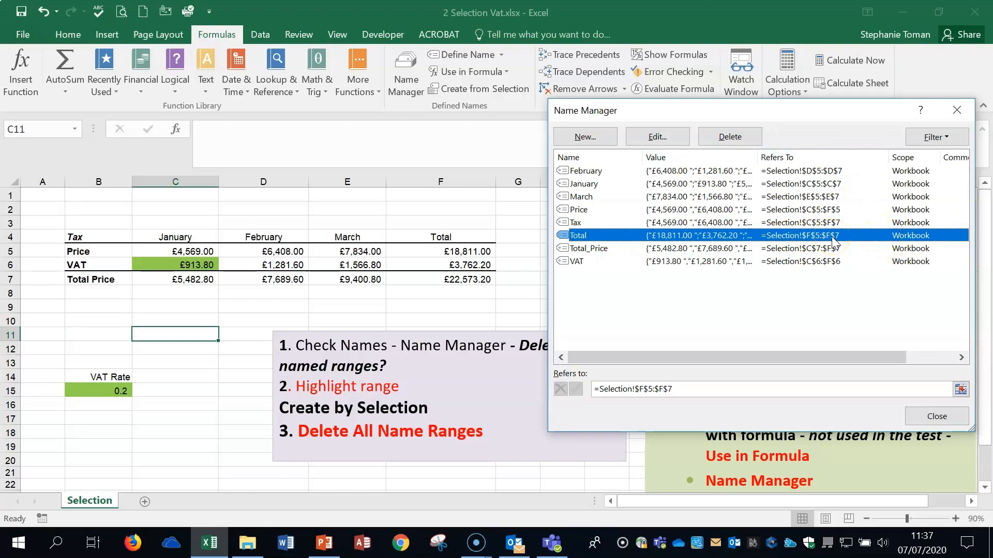
click(730, 136)
click(467, 315)
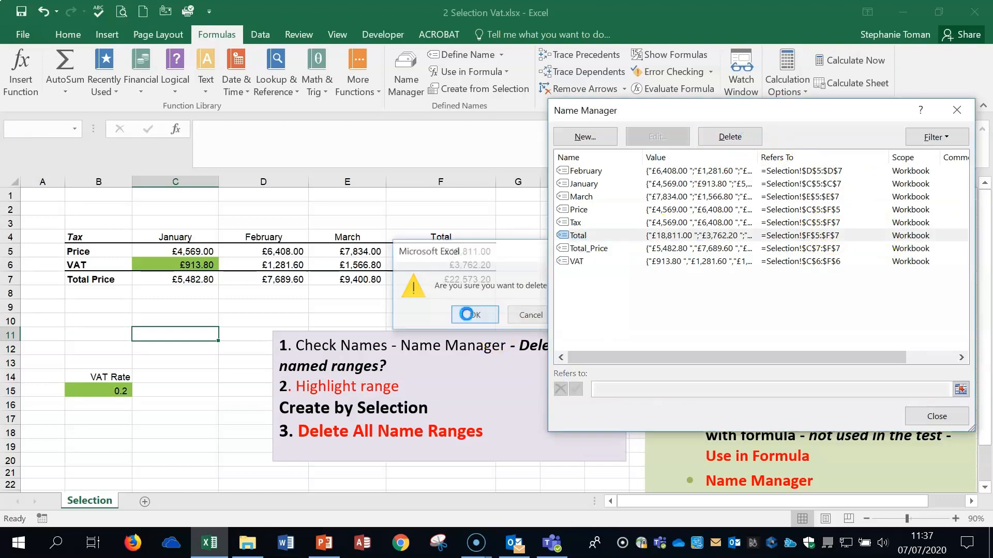
click(933, 416)
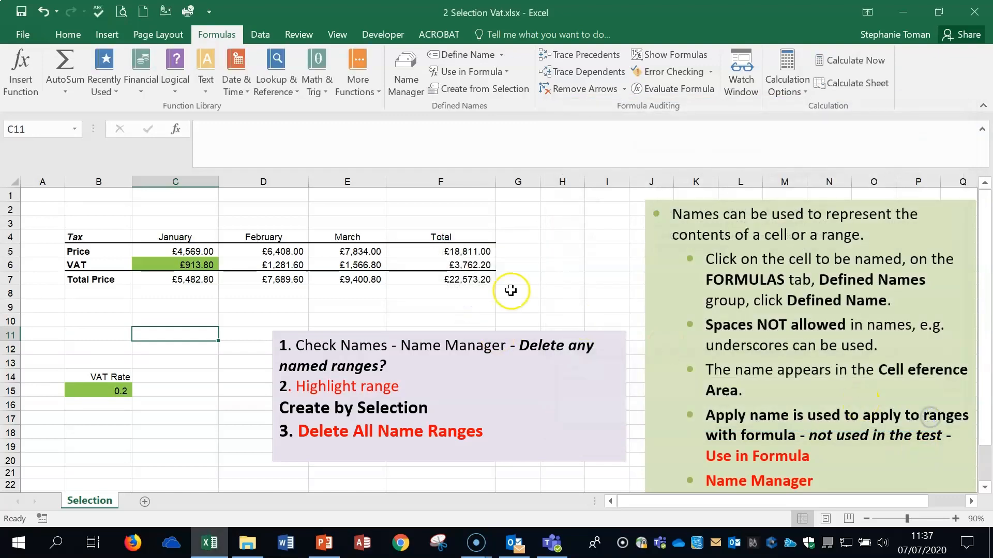
- Delete all the remaining defined names, from February through VAT, and close the Name Manager
click(605, 251)
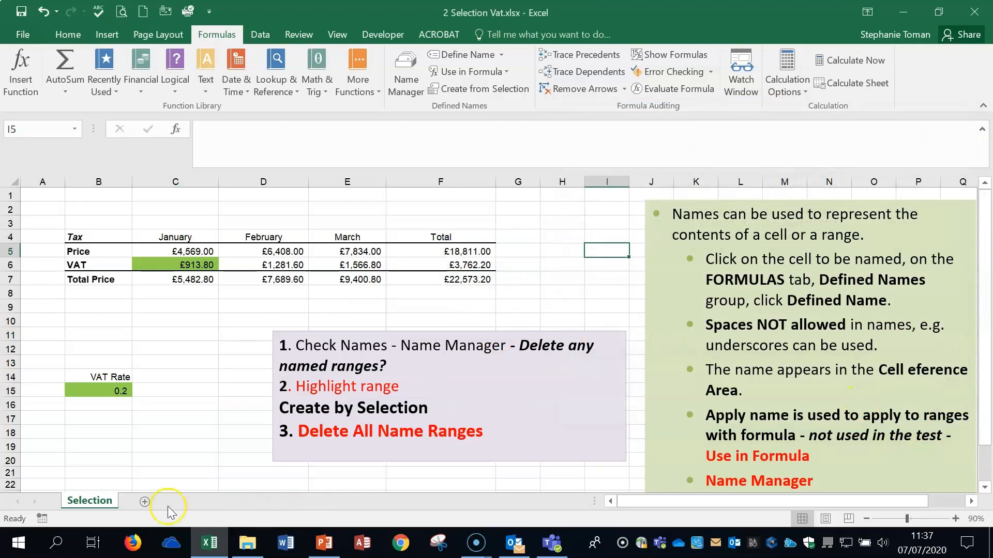
click(405, 77)
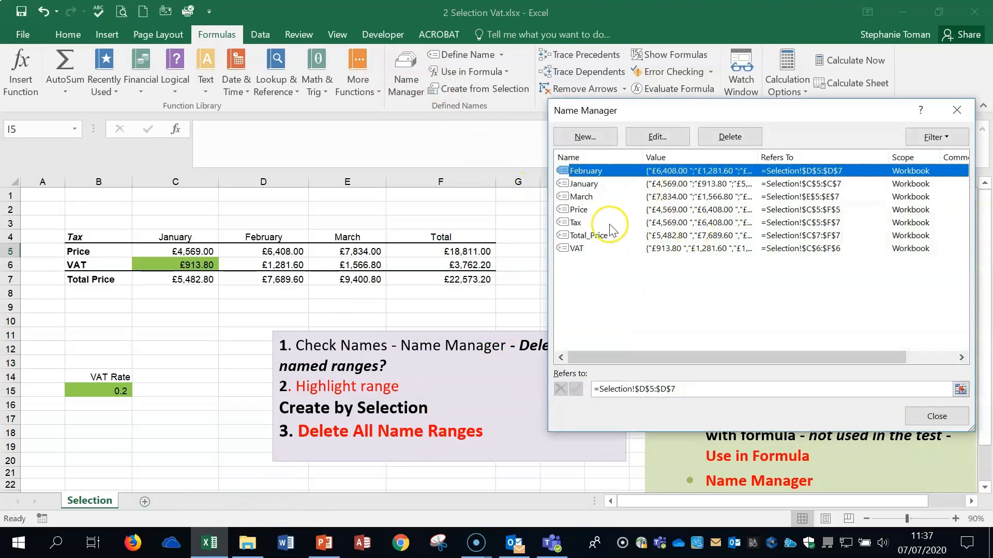
shift+click(578, 248)
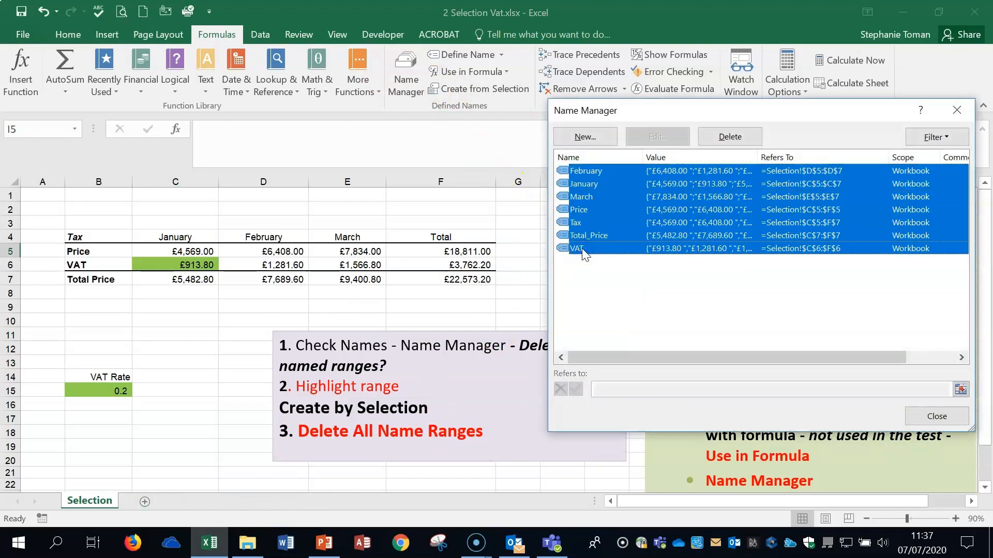
click(728, 137)
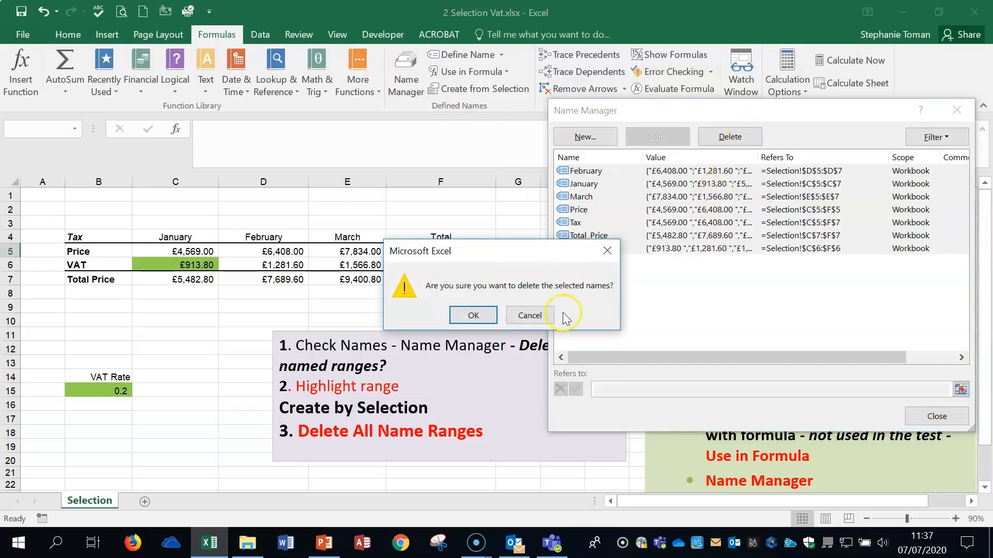
click(482, 314)
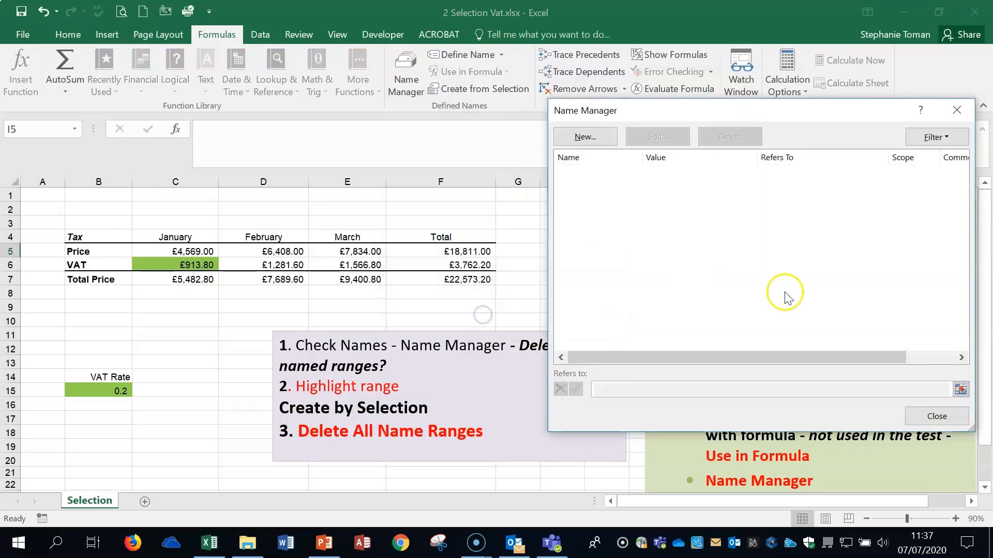
click(951, 103)
click(562, 306)
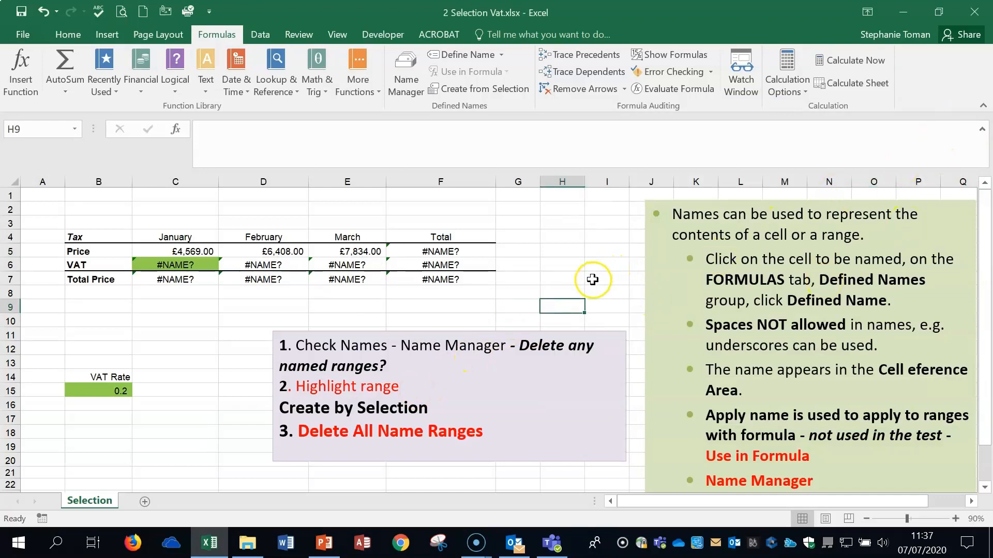
- Close the workbook without saving its changes, and open 3 Named Ranges.xlsx from the 4_5 Cell Comments_Names folder
click(989, 8)
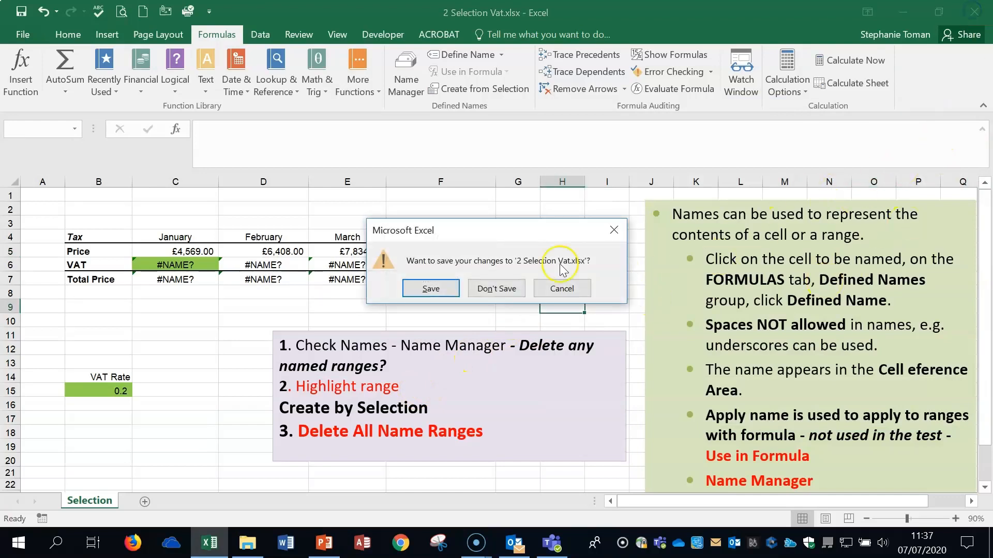
click(497, 288)
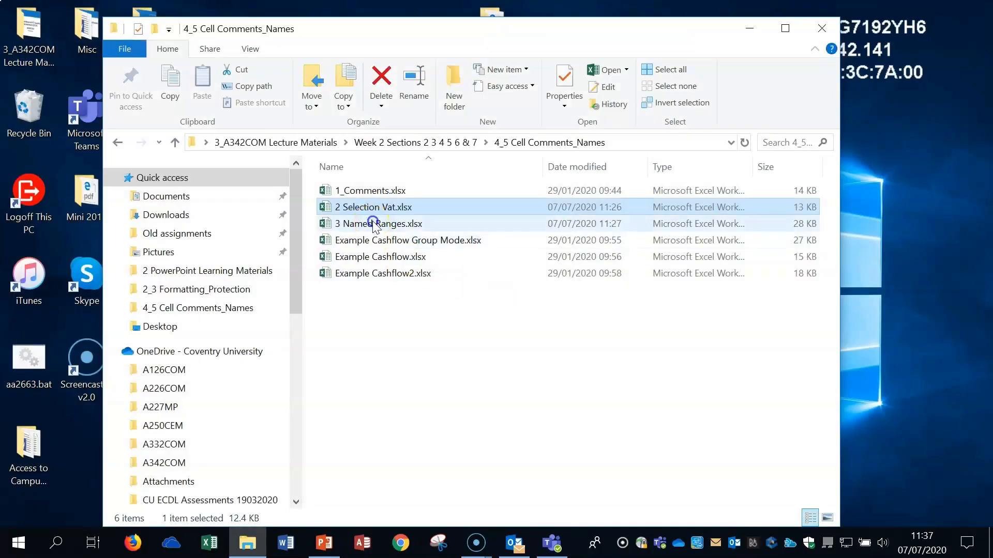
click(390, 227)
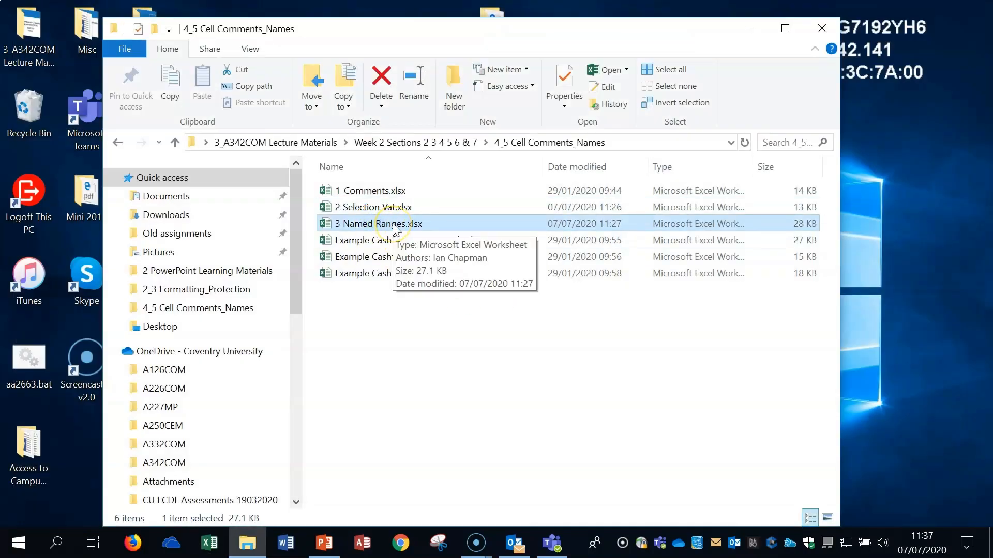
double_click(393, 228)
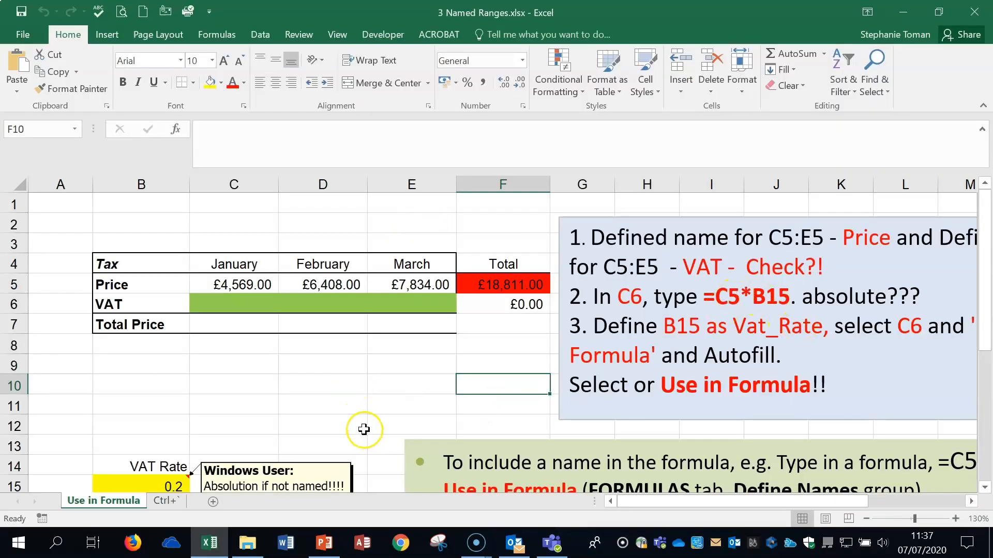
- Select the VAT cells C6:E6 and the Price cells C5:E5 to check whether they are already named, with the sheet at 120% zoom
click(269, 304)
click(295, 304)
click(416, 310)
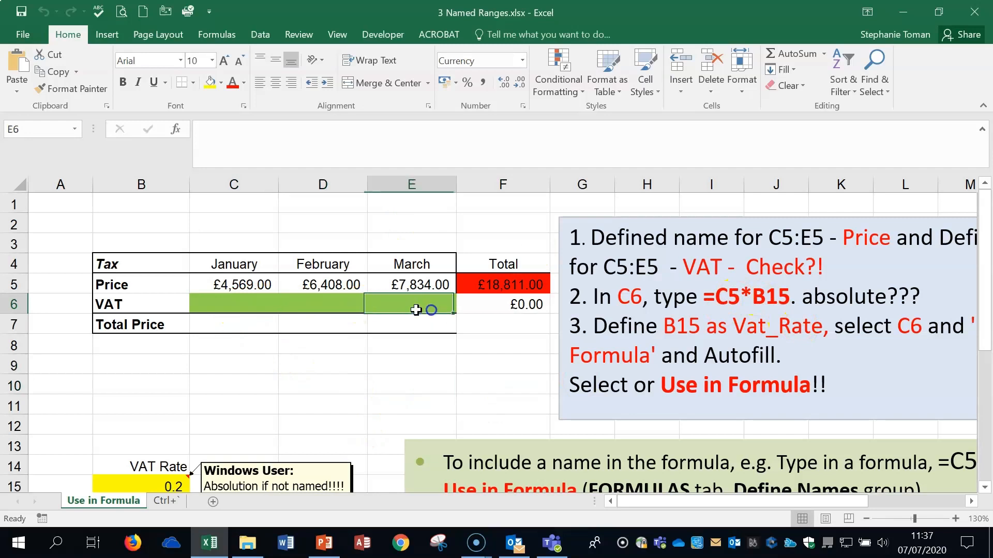
drag(238, 303, 445, 305)
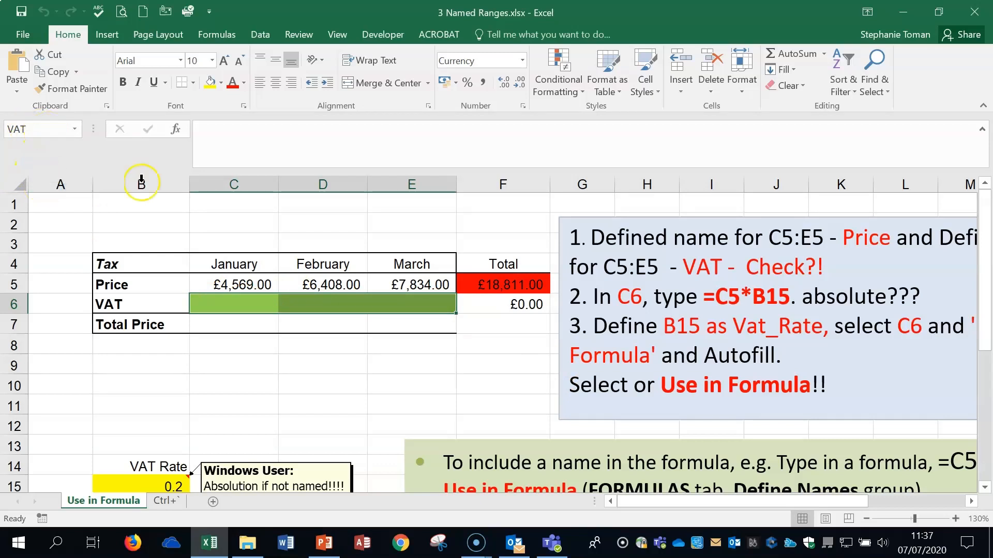
drag(228, 283, 418, 288)
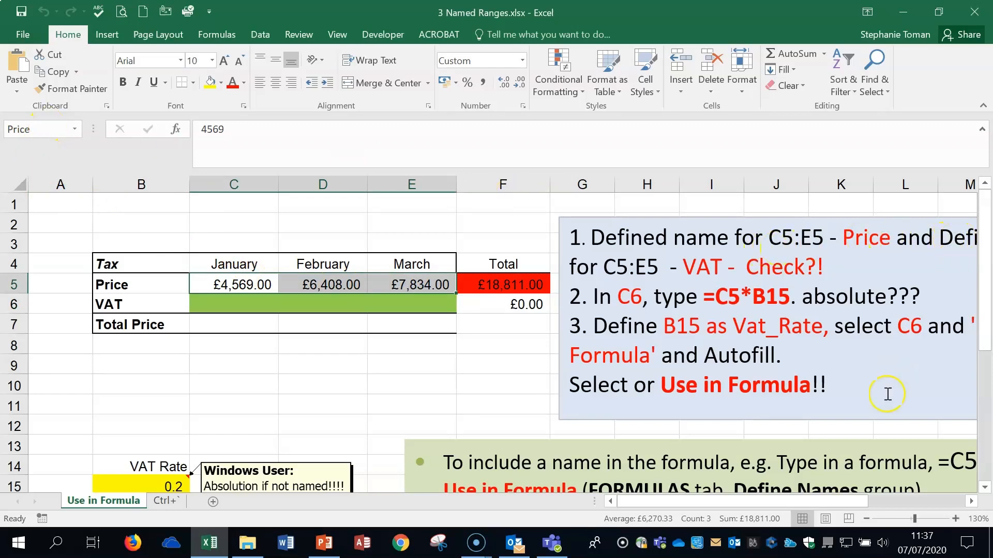
click(866, 519)
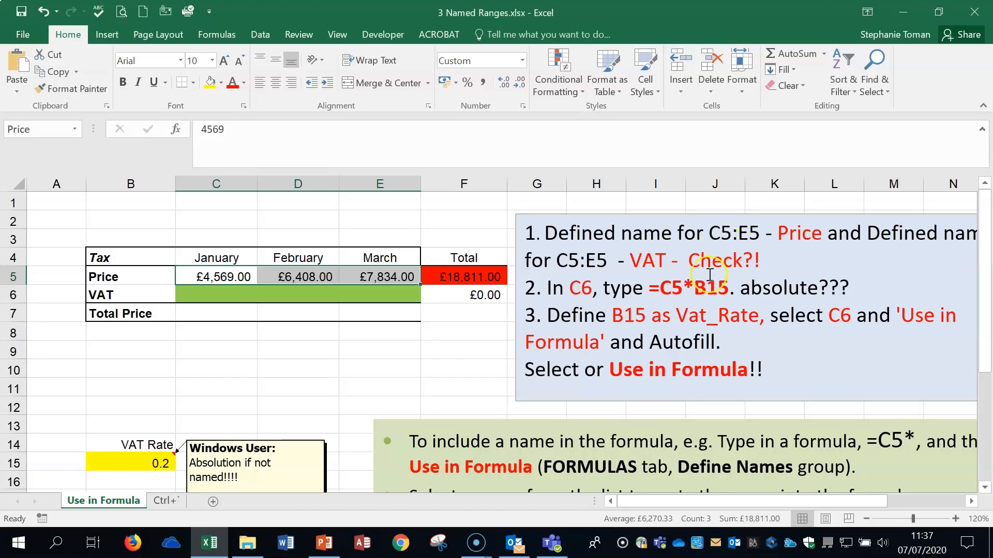
- Delete the existing names Price and VAT in the Name Manager and close it
click(214, 33)
click(414, 82)
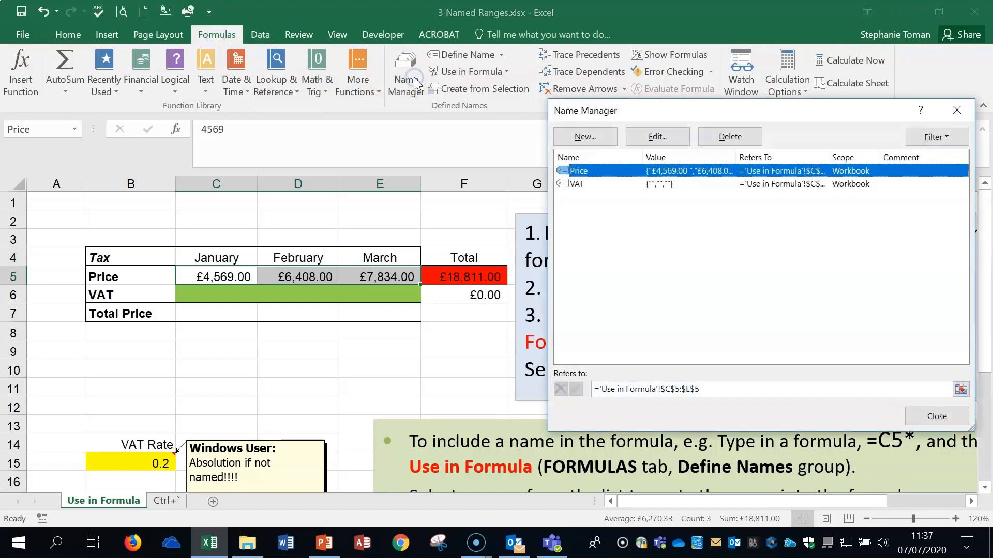
shift+click(584, 185)
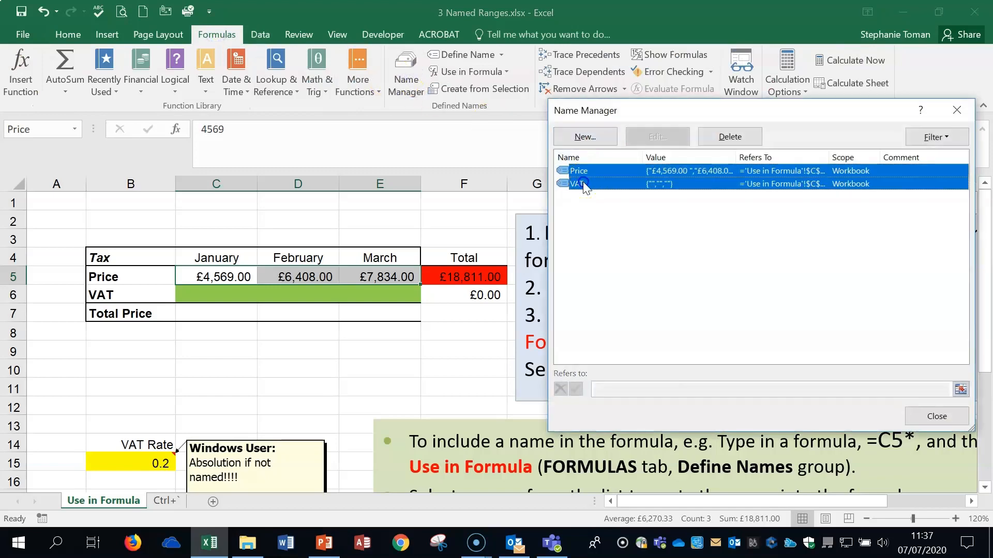
click(729, 136)
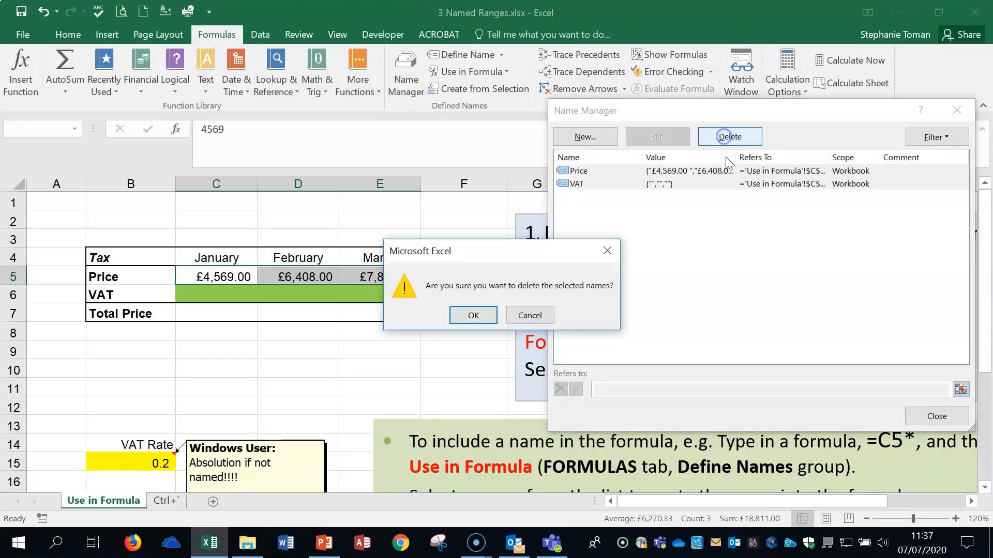
click(472, 317)
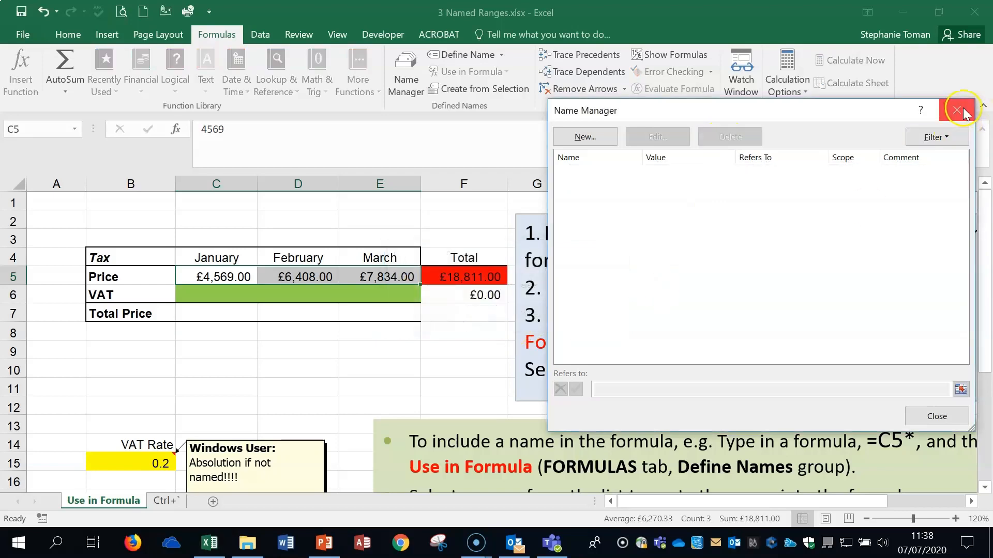
click(958, 111)
- Name the January to March price cells C5:E5 as Price
drag(207, 277, 390, 278)
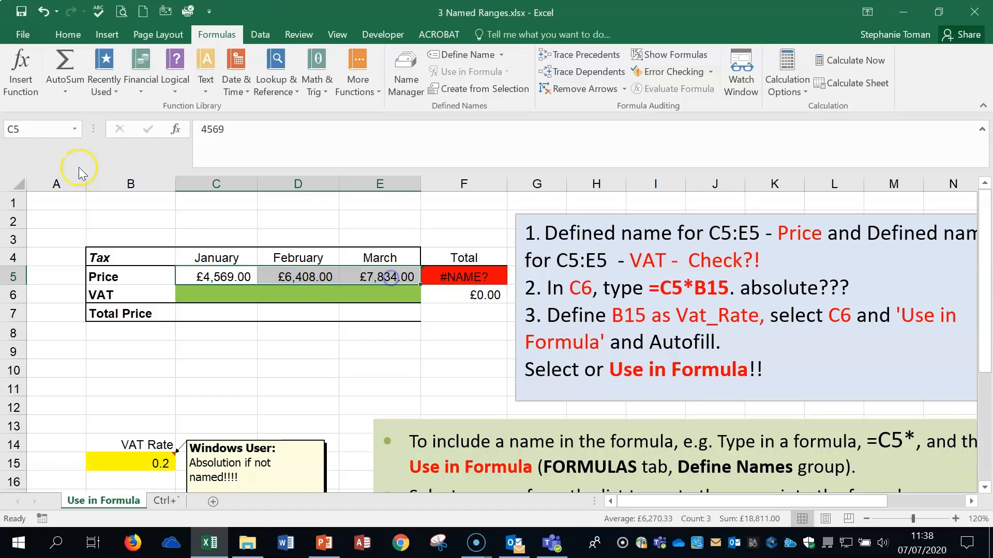
click(32, 129)
text(Price)
key(Return)
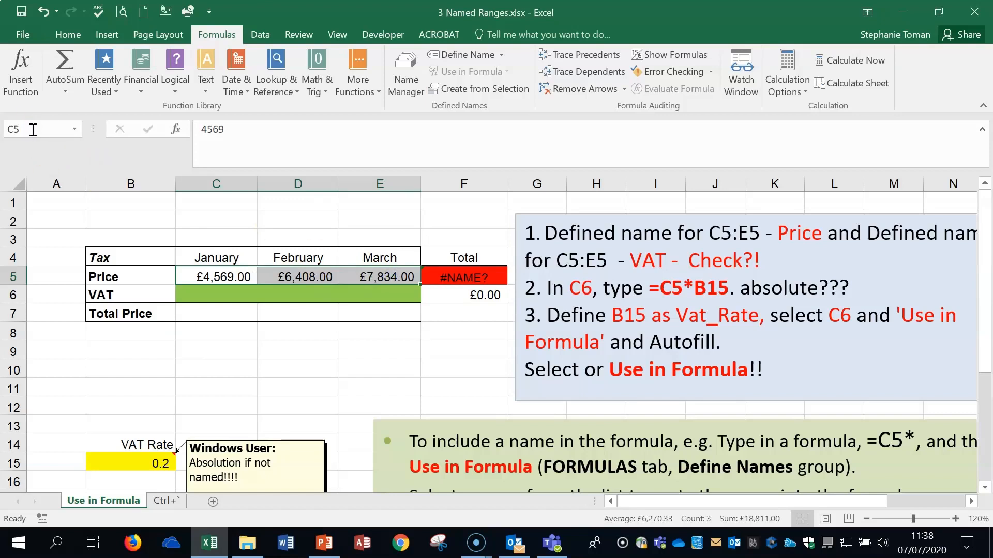
- Name the January to March VAT cells C6:E6 as VAT
click(212, 293)
drag(212, 293, 406, 304)
click(28, 131)
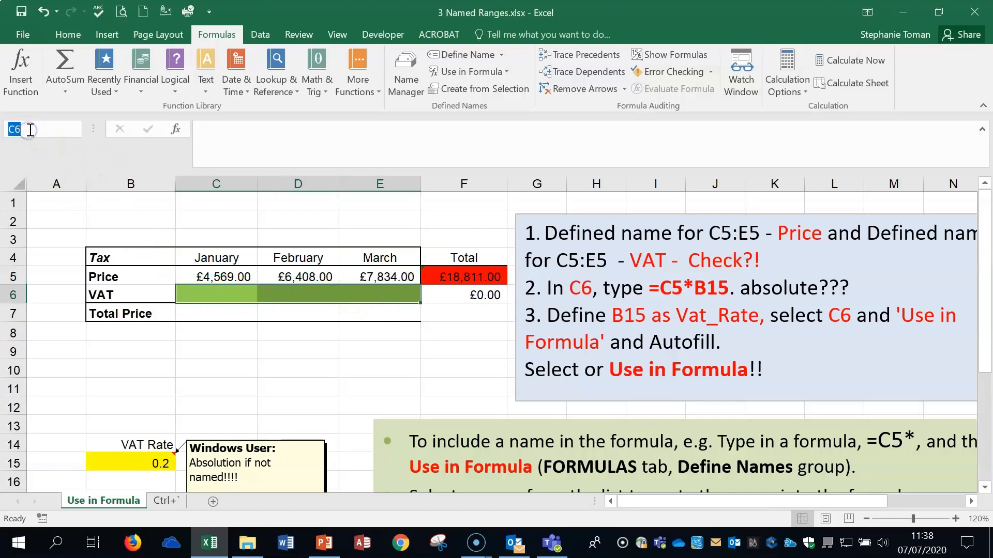
text(VAT)
key(Return)
- Enter the formula =C5*B15 in C6 to calculate January's VAT
click(235, 294)
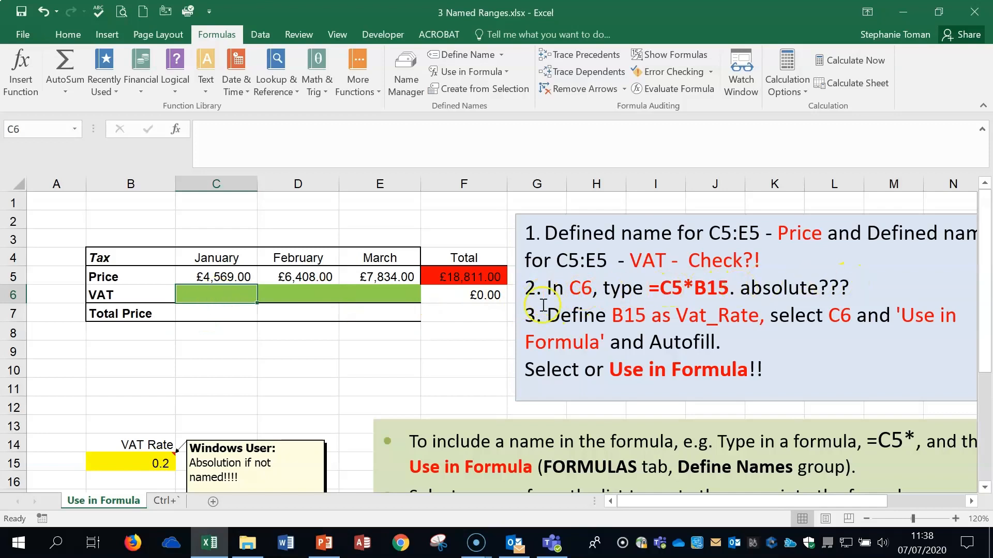
click(233, 297)
text(=)
click(230, 277)
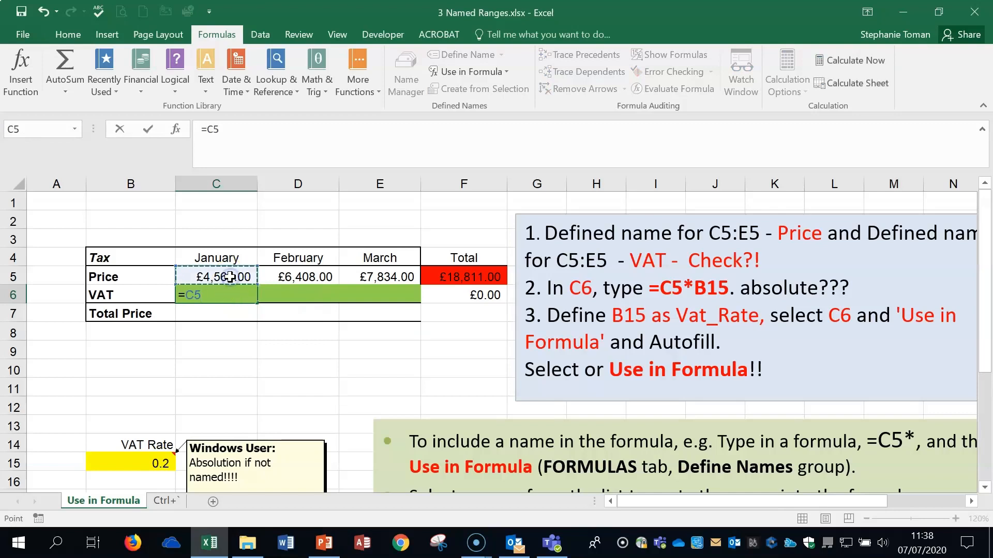
text(*)
click(146, 463)
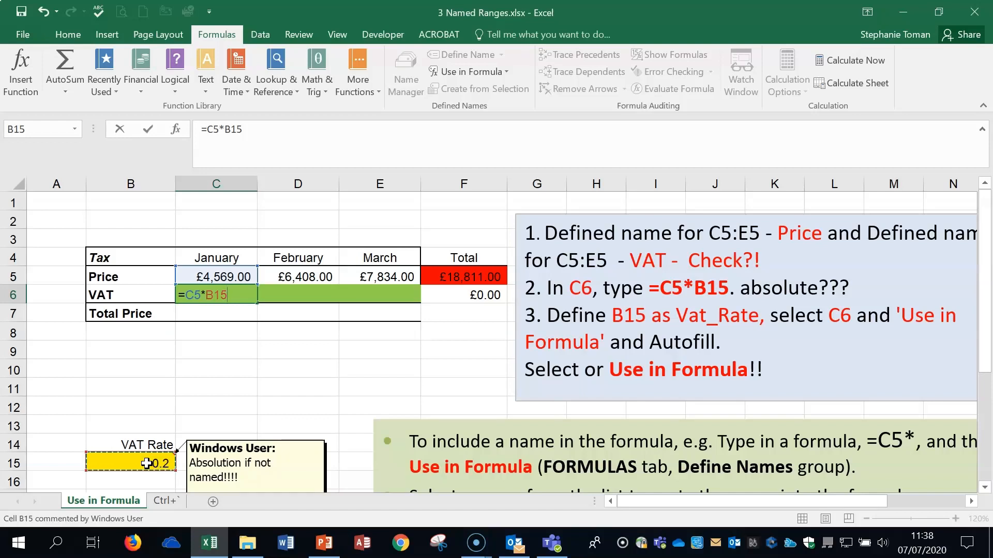
key(Return)
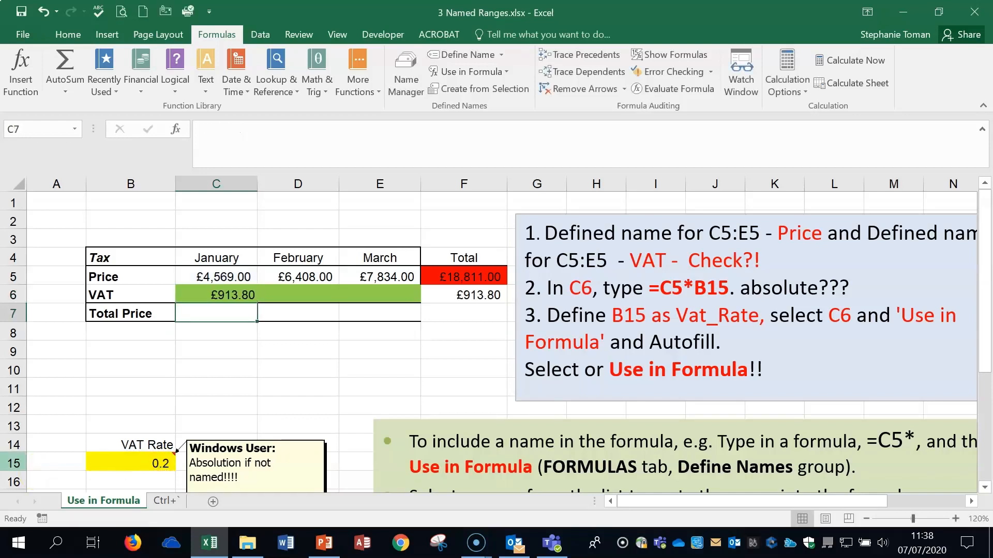
- Fill the relative VAT formula from C6 across to E6, and show the sheet's formulas to check the copied references before returning to the values
click(229, 292)
drag(257, 303, 411, 297)
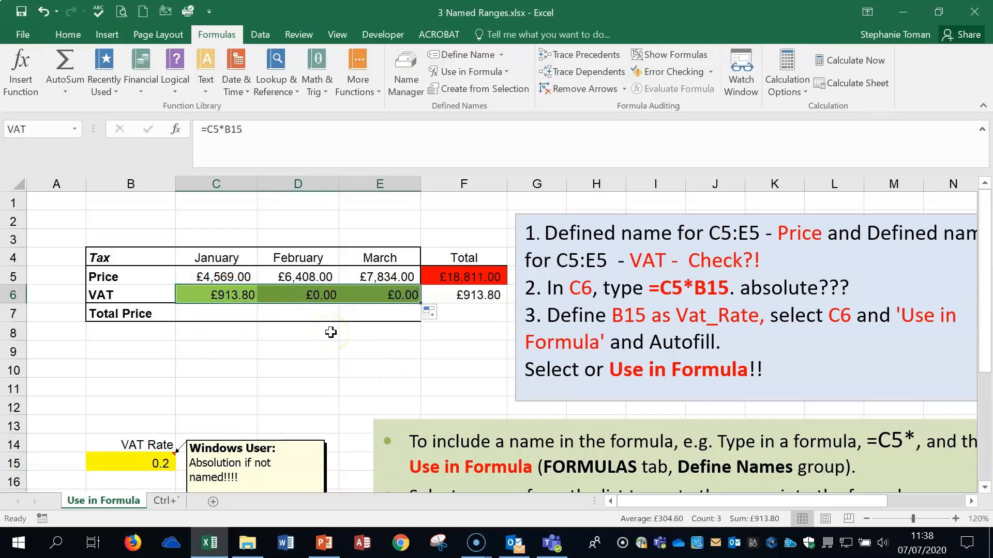
key(ctrl+grave)
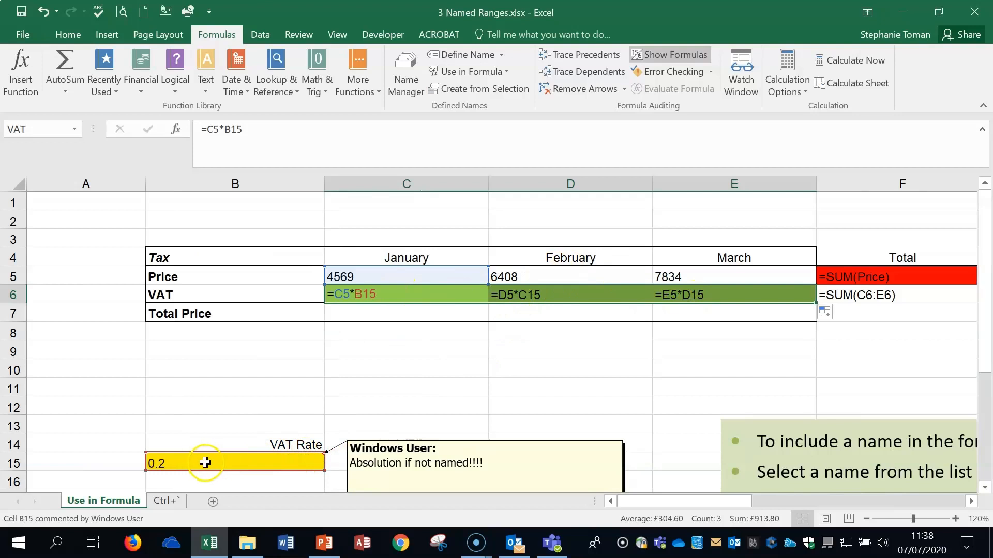
key(ctrl+grave)
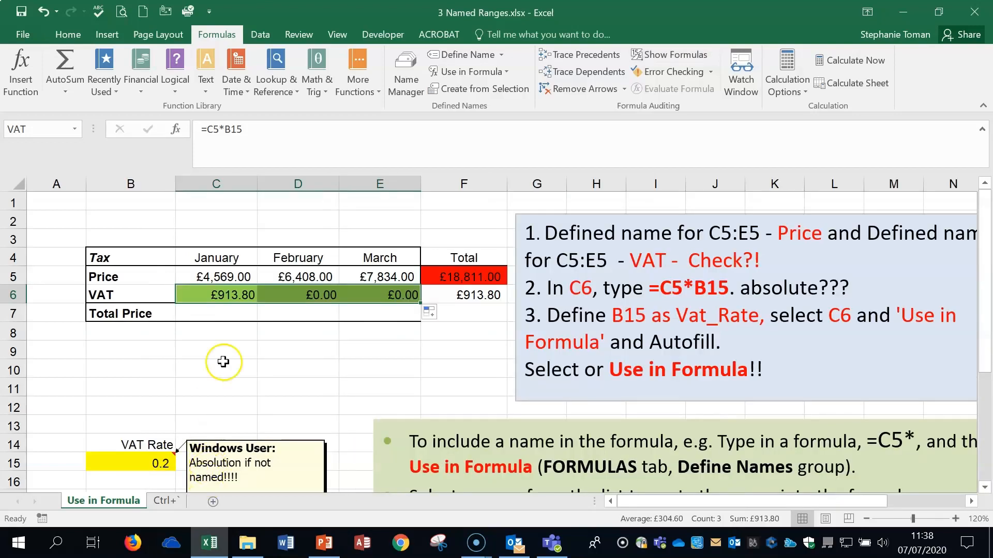
- Make the B15 reference in C6 absolute so the formula reads =C5*$B$15
double_click(233, 294)
drag(226, 128, 259, 127)
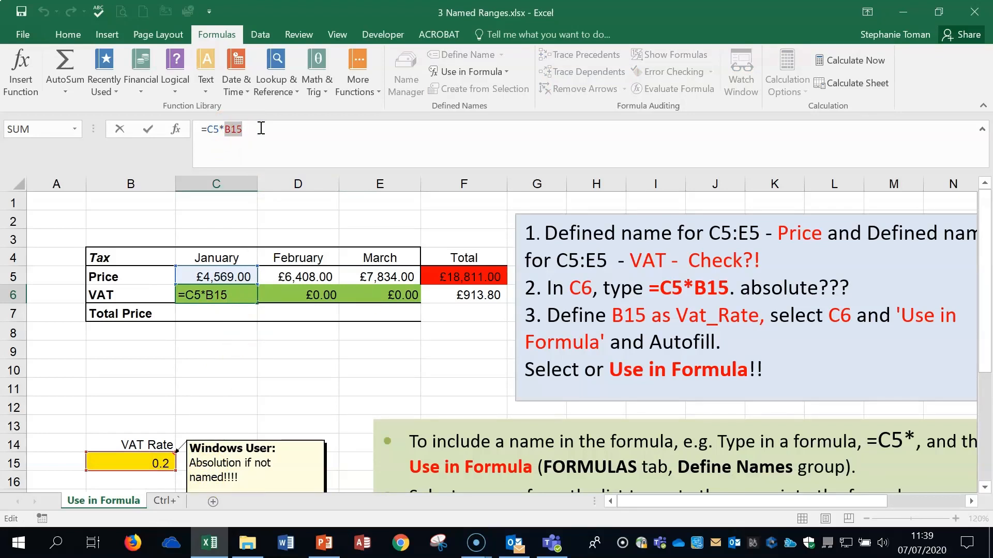
key(F4)
key(F4)
key(F4)
key(F4)
key(F4)
key(F4)
key(F4)
key(F4)
click(148, 129)
drag(258, 303, 257, 317)
click(242, 314)
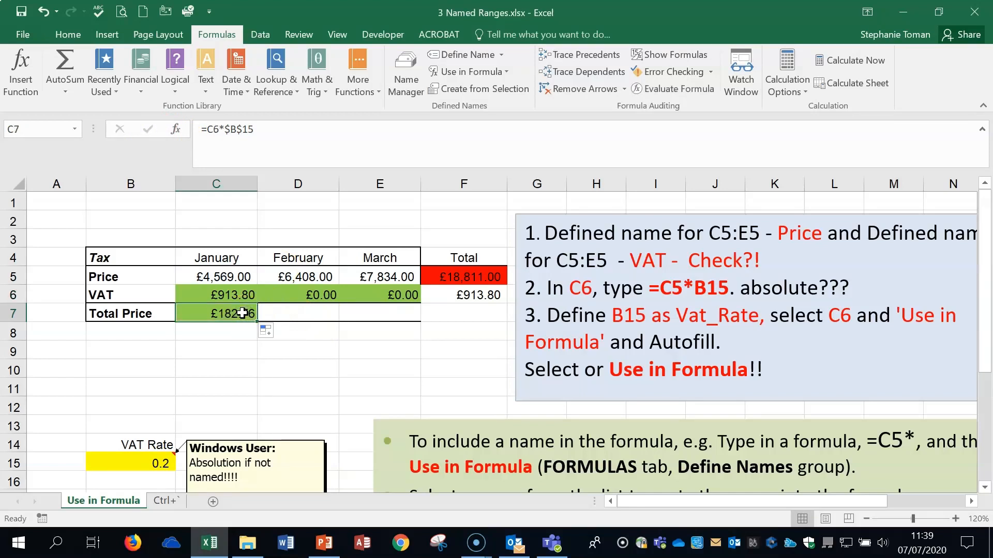
key(Delete)
- Fill the formula from C6 across to E6, and inspect the copied formulas in D6 and E6 without changing them
click(245, 290)
drag(258, 303, 406, 304)
double_click(323, 297)
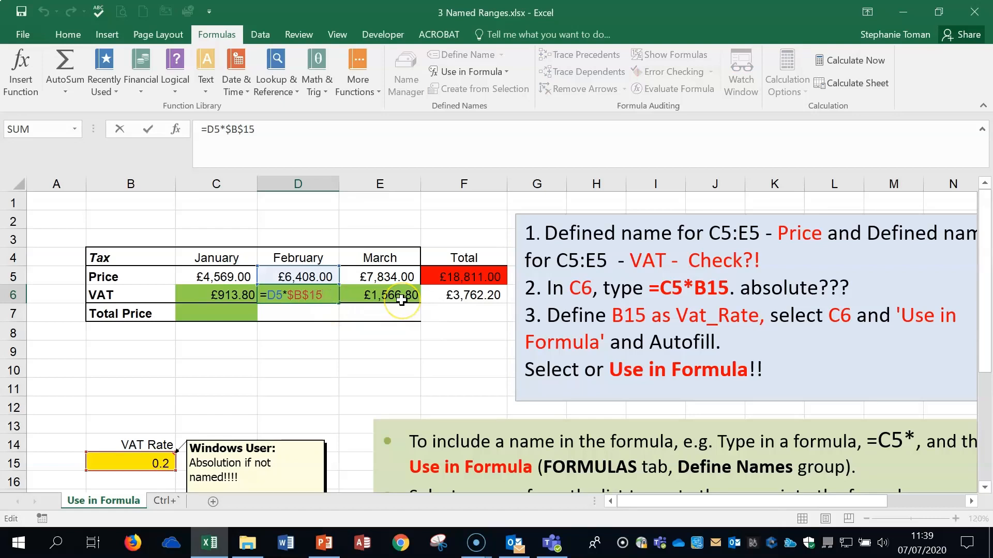
key(Escape)
click(366, 291)
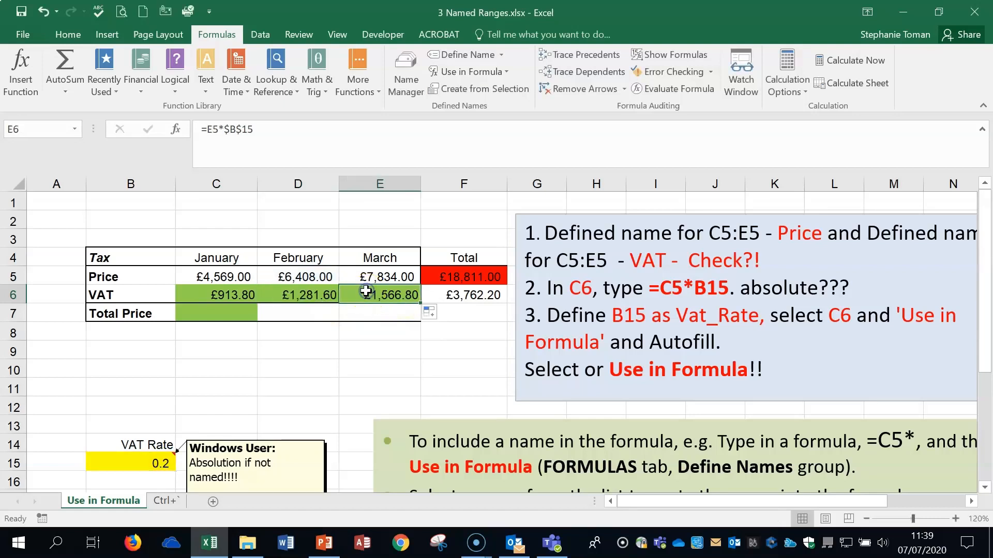
double_click(366, 291)
key(Escape)
- Change the VAT rate reference in C6 to relative so it reads =C5*B15, and fill the formula across to E6
double_click(230, 293)
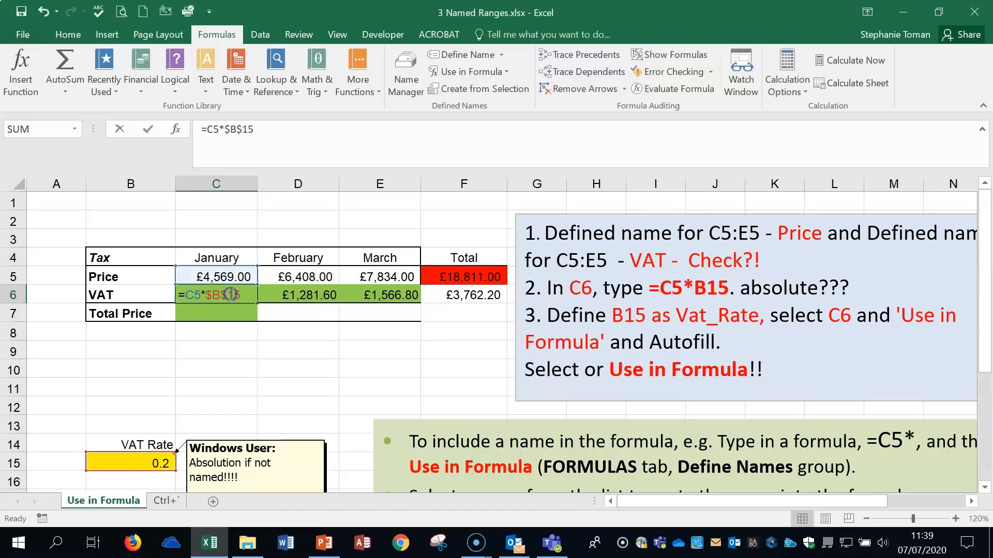
key(Escape)
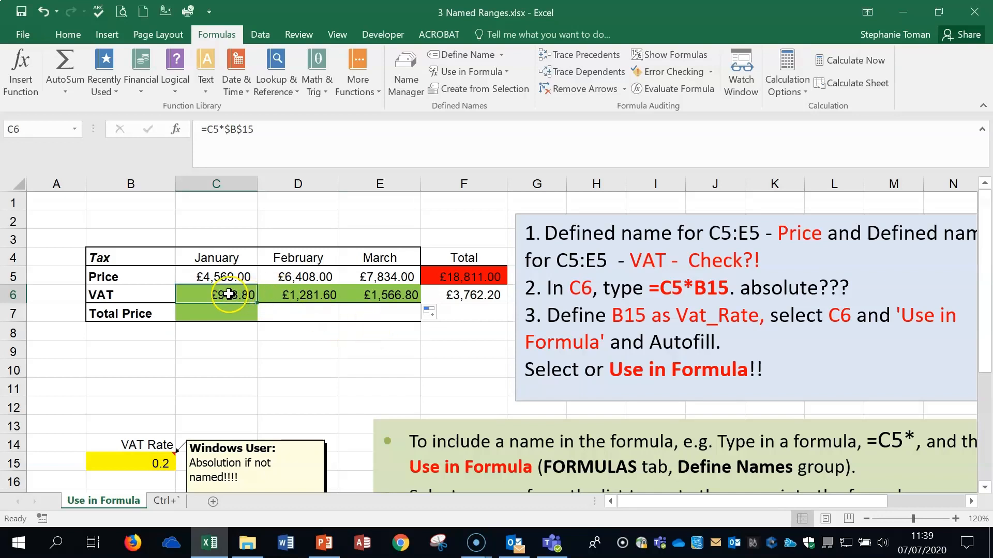
drag(225, 129, 261, 130)
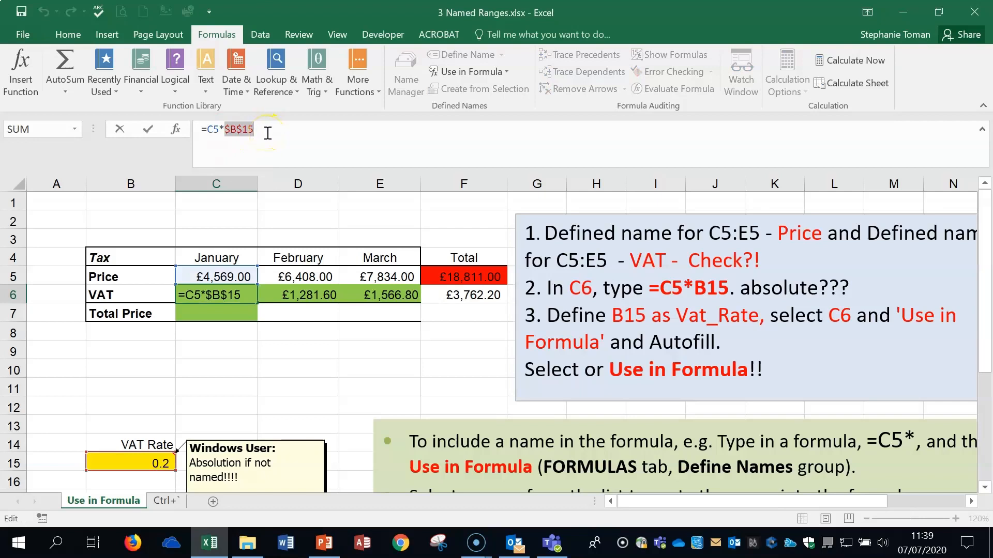
key(F4)
key(F4)
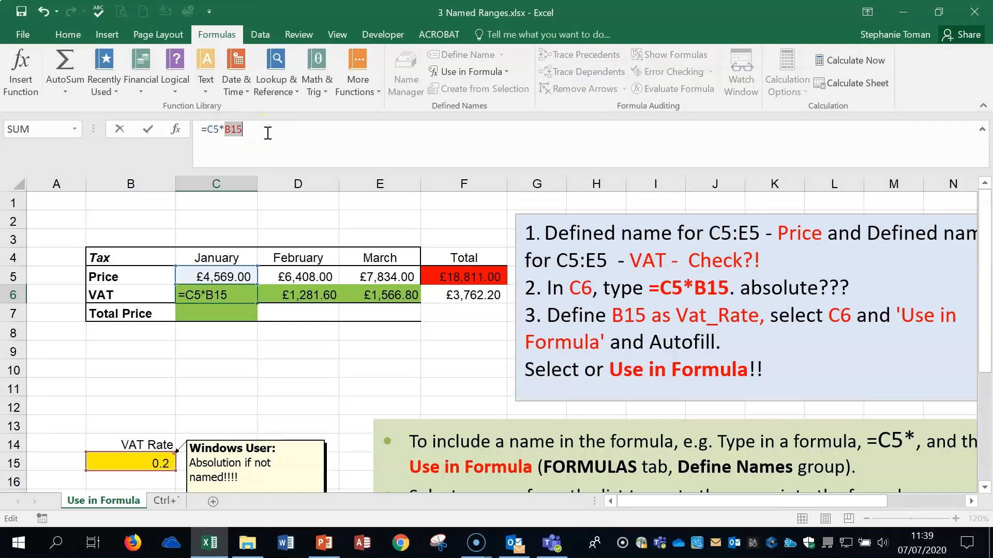
click(146, 128)
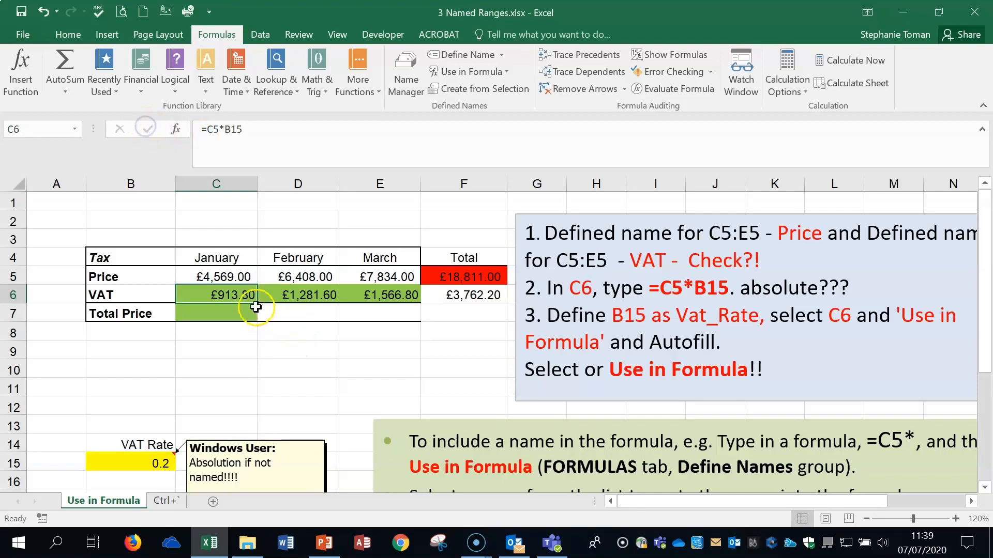
drag(257, 303, 420, 302)
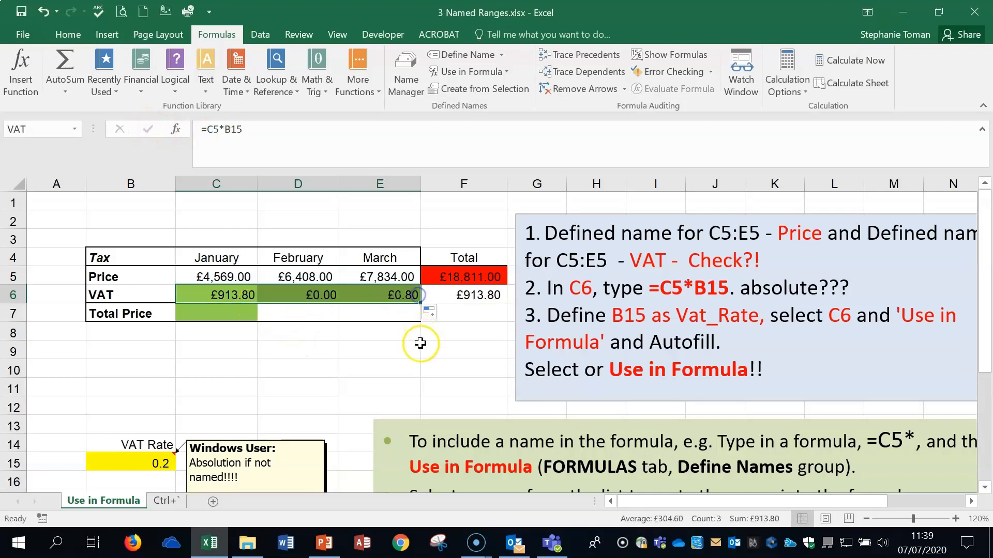
double_click(233, 294)
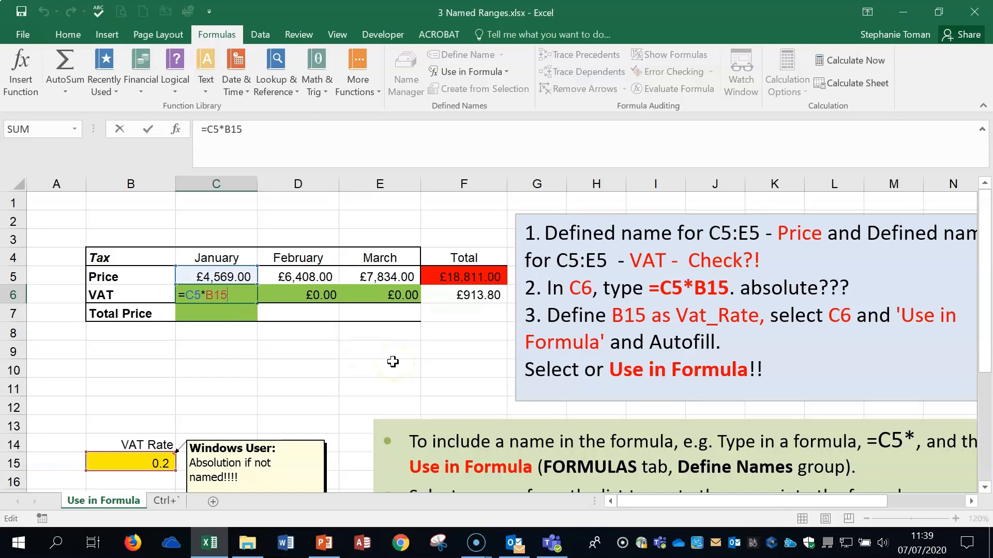
click(298, 346)
- Name the VAT rate cell B15 as Vat_Rate
click(146, 463)
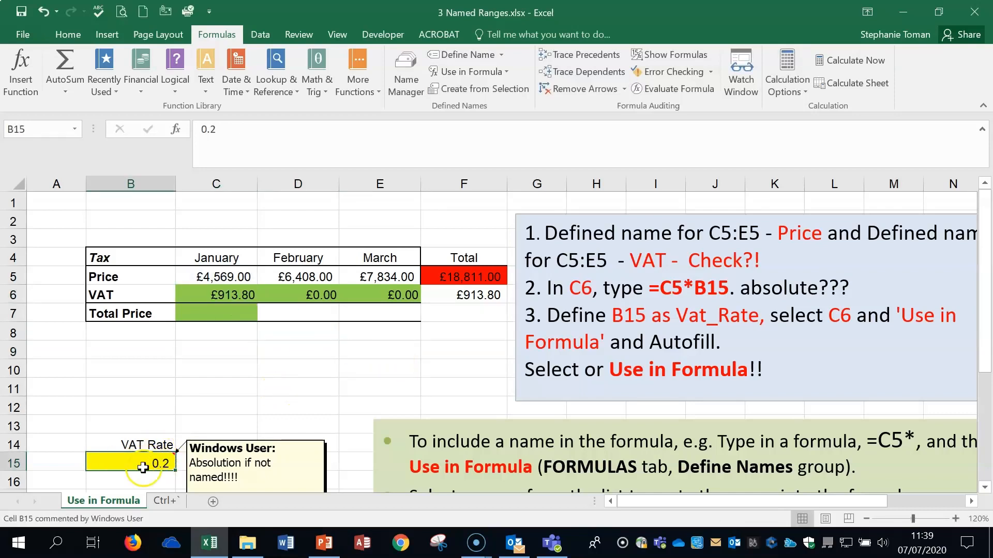
click(32, 128)
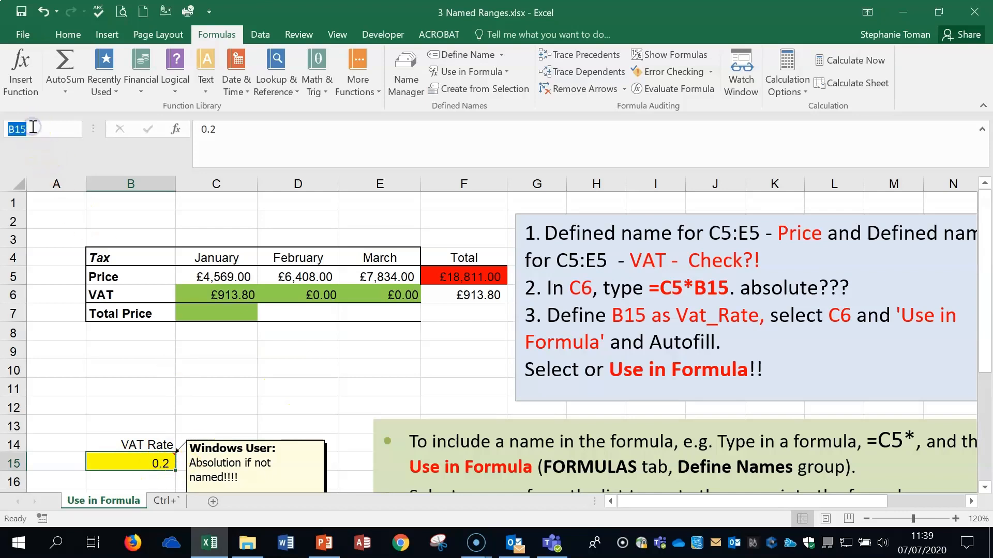
text(Vat_Rate)
key(Return)
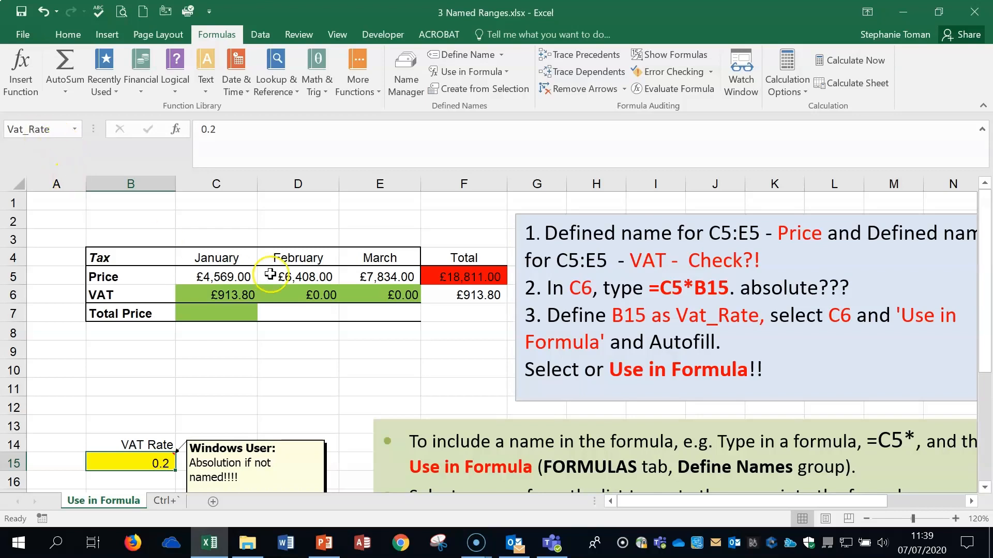
- Replace the B15 reference in C6 with the defined name so the formula reads =C5*Vat_Rate
click(233, 295)
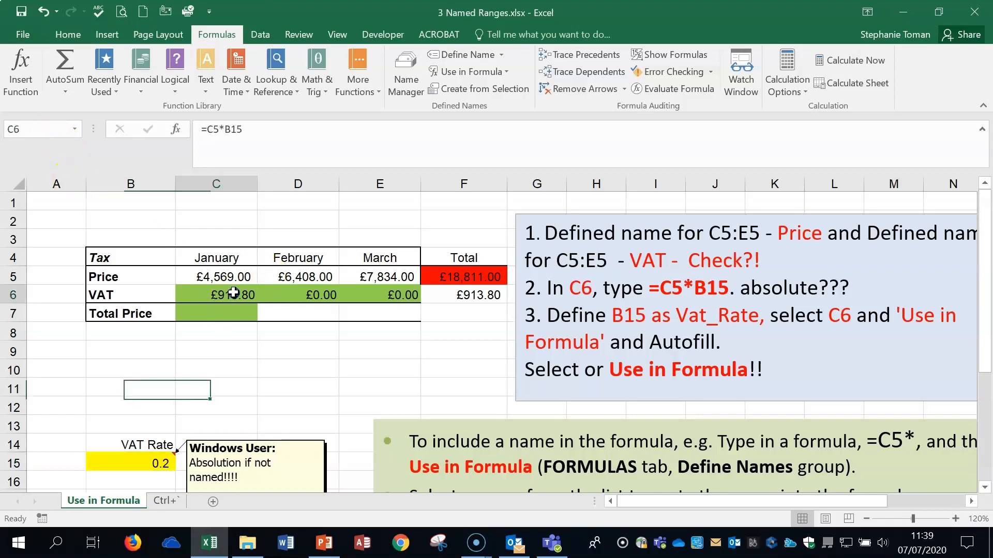
double_click(241, 129)
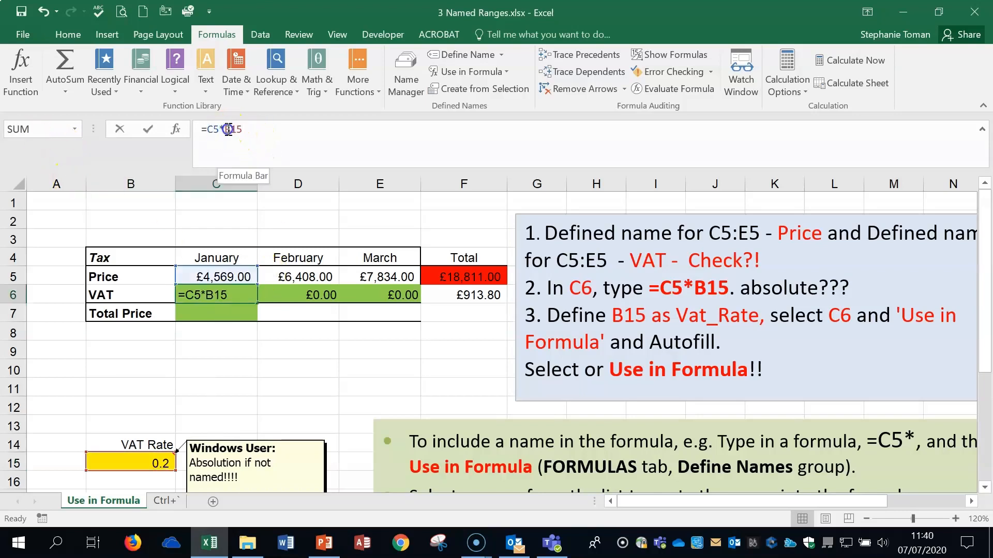
click(506, 70)
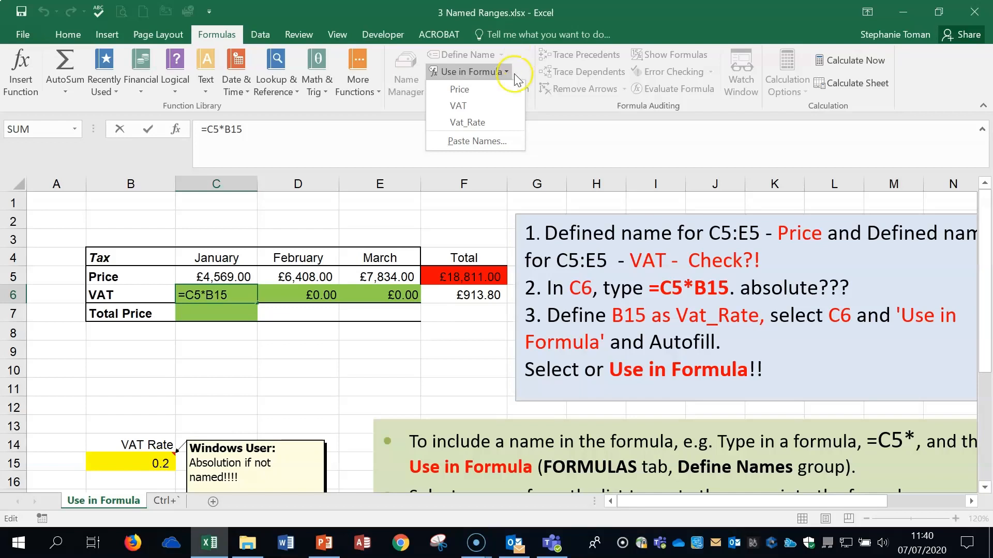
click(482, 125)
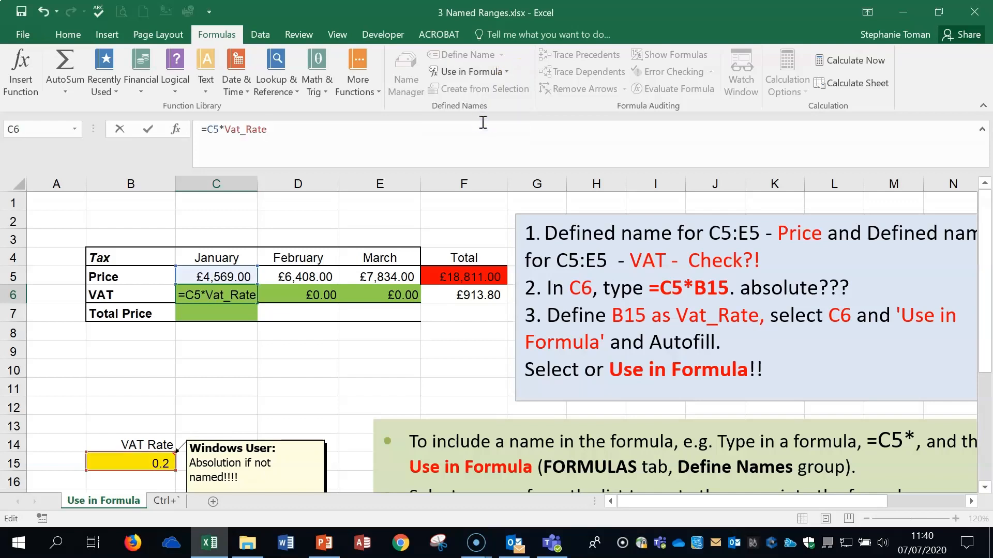
click(148, 129)
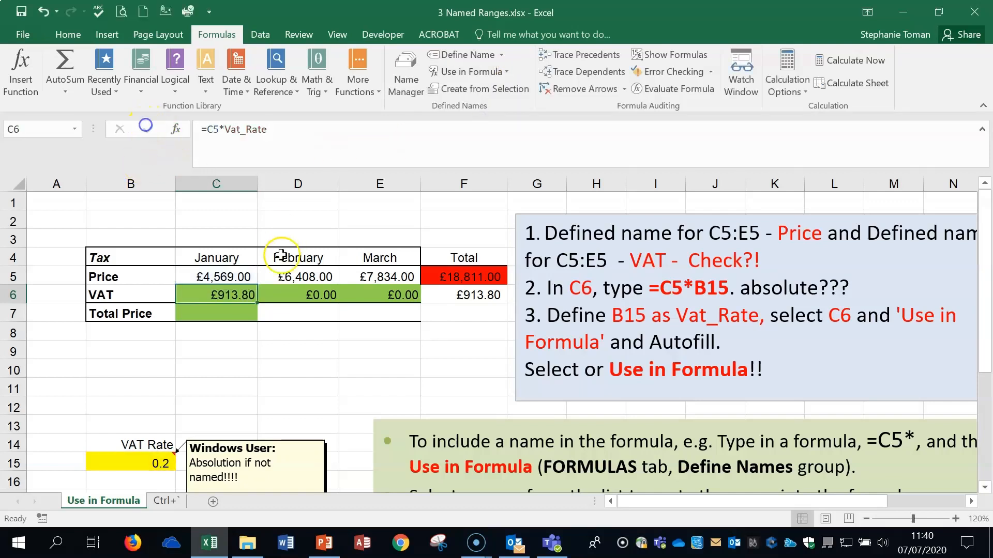
double_click(257, 304)
click(233, 311)
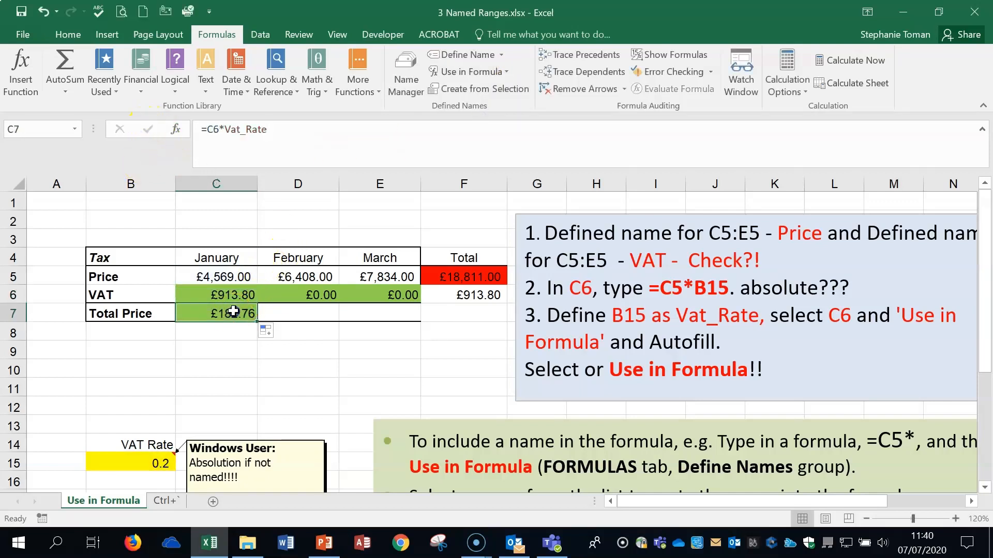
key(Delete)
- Fill the Vat_Rate formula from C6 across to E6, and inspect the formulas in C6 to E6 without changing them
click(233, 295)
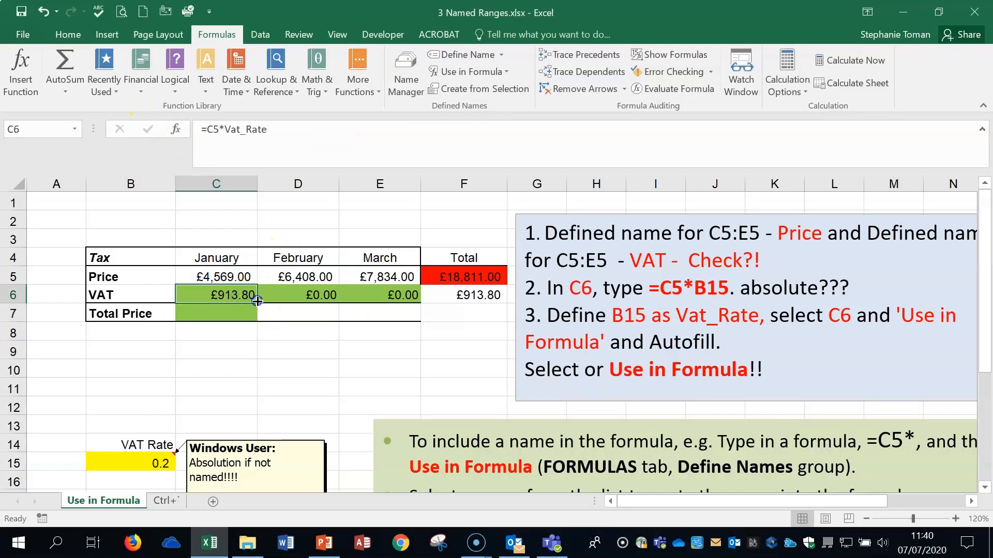
drag(257, 304, 419, 294)
double_click(310, 291)
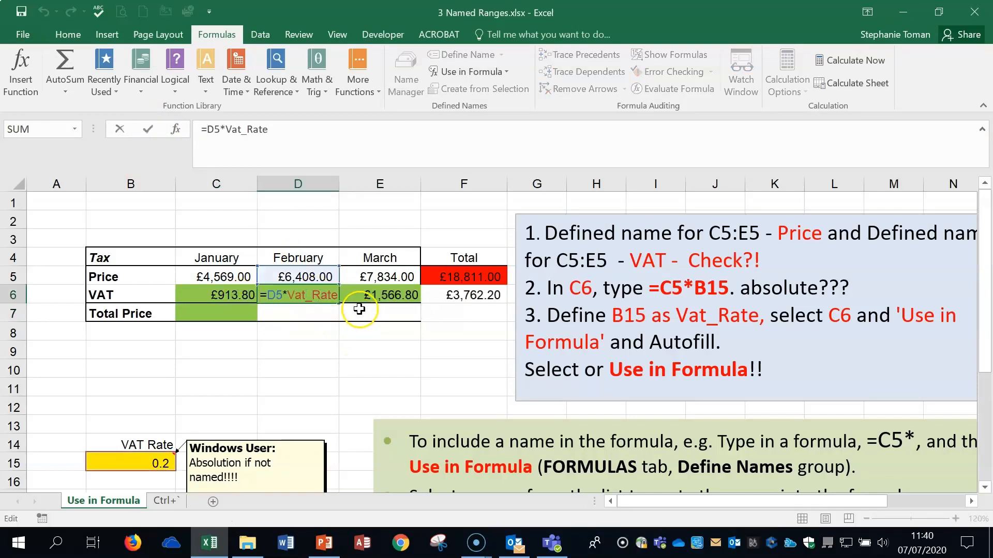
key(Escape)
click(388, 292)
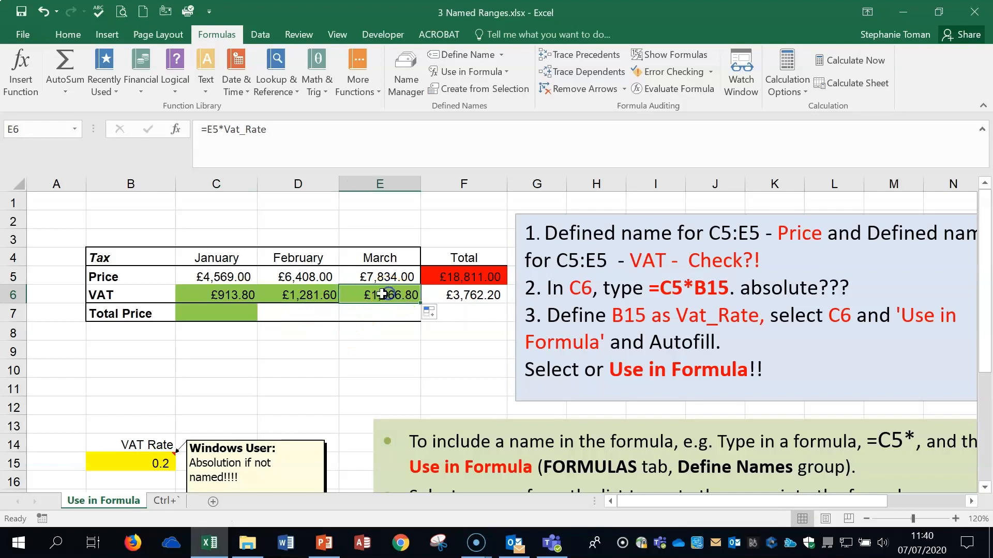
click(222, 295)
click(301, 294)
click(379, 297)
click(222, 312)
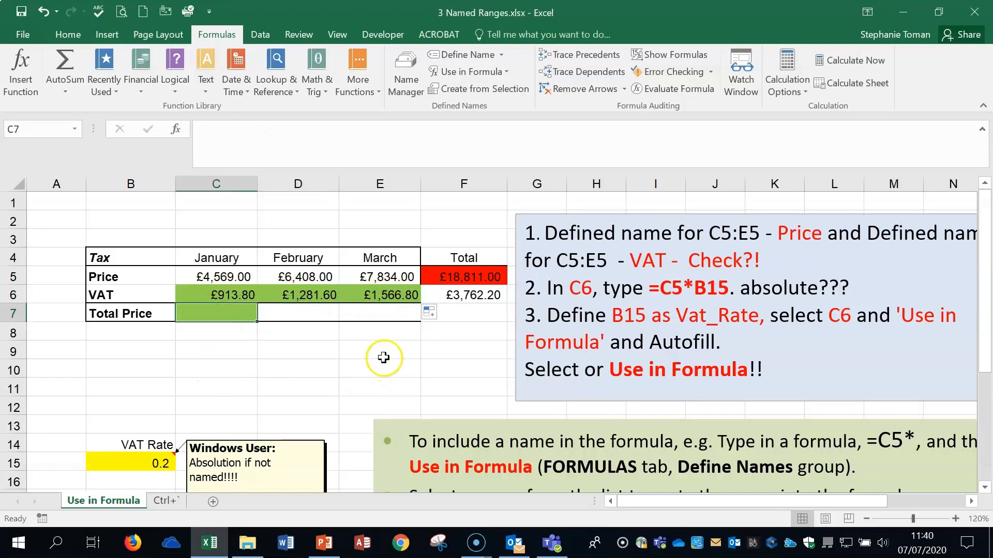
click(425, 349)
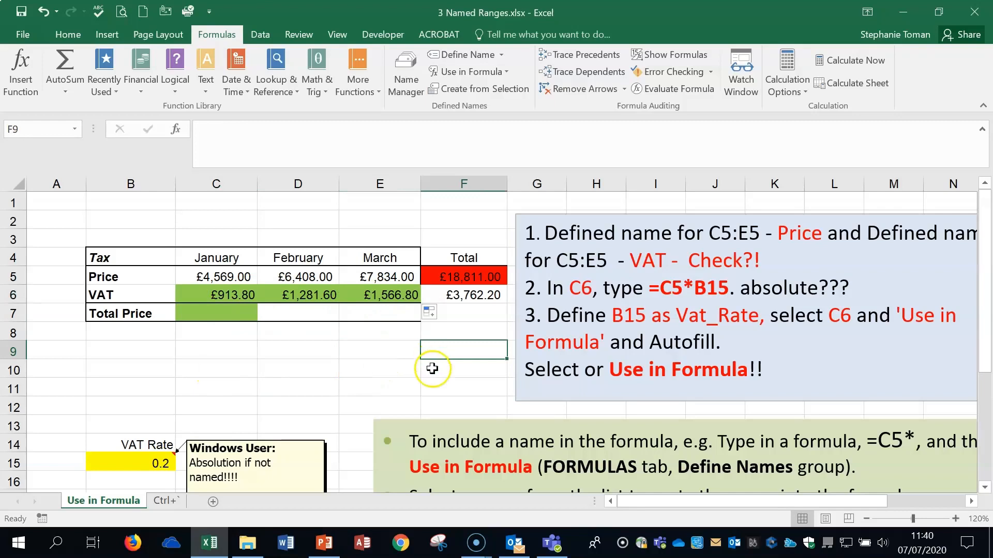
drag(220, 274, 398, 272)
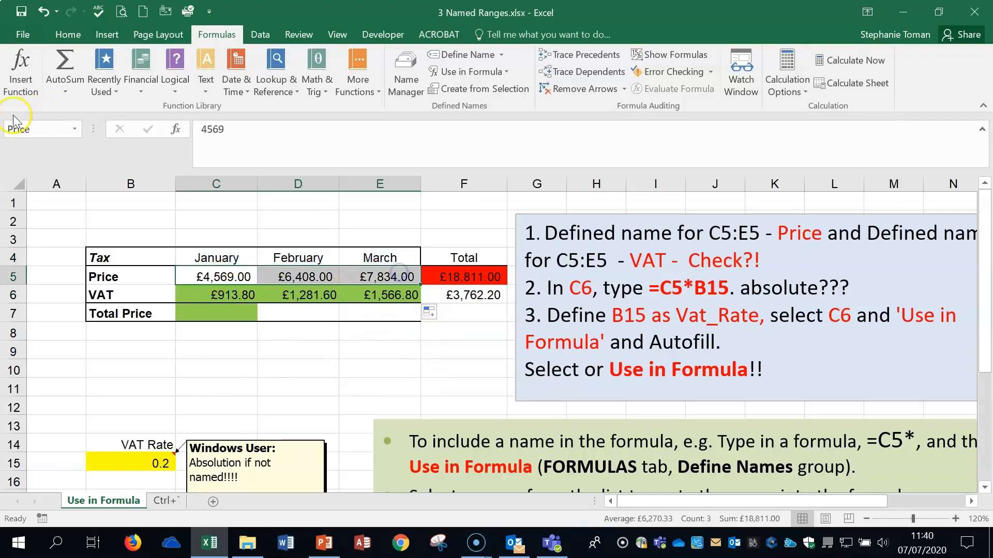
click(498, 55)
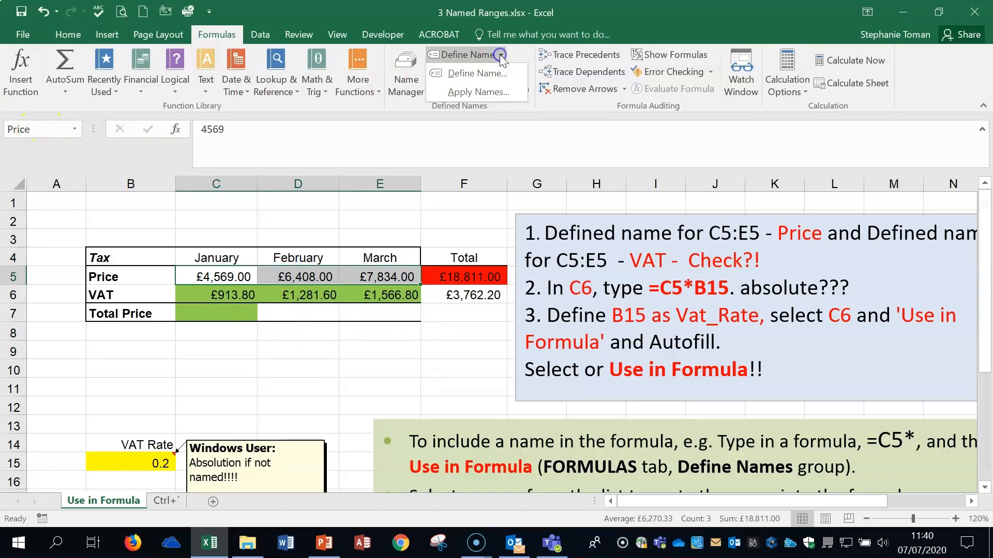
click(462, 77)
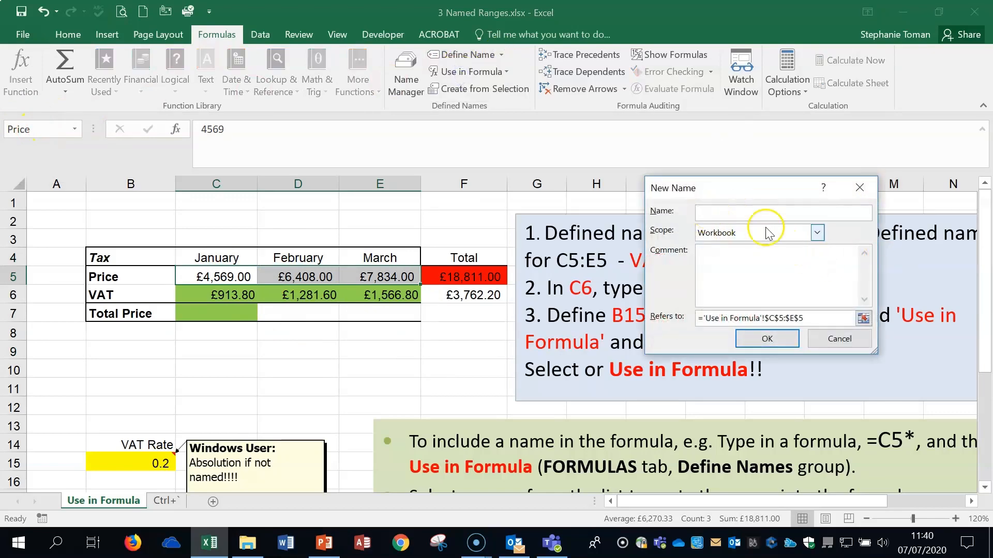
click(839, 339)
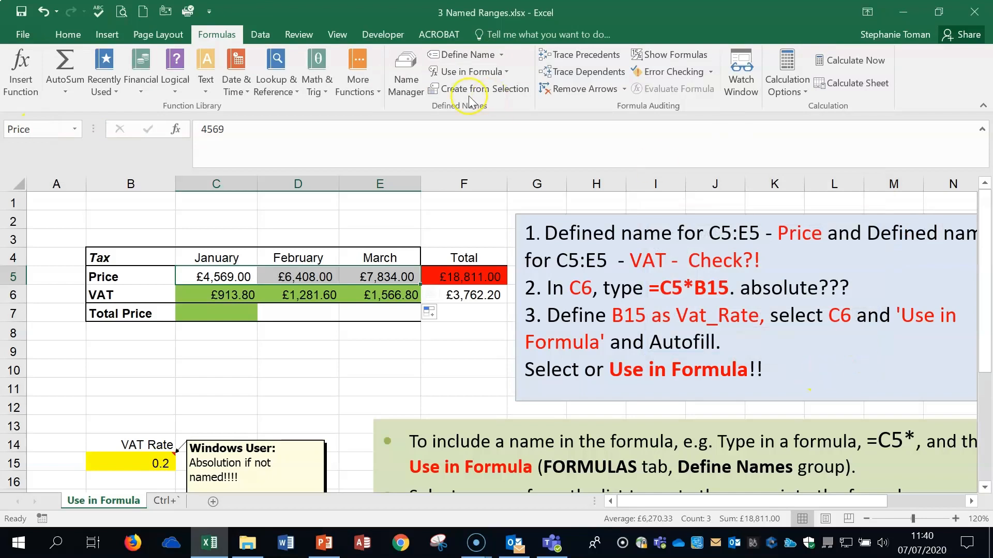
- Review the VAT formulas in C6 to E6, examining the C5 and Vat_Rate parts of C6 without changing them
click(124, 314)
click(209, 295)
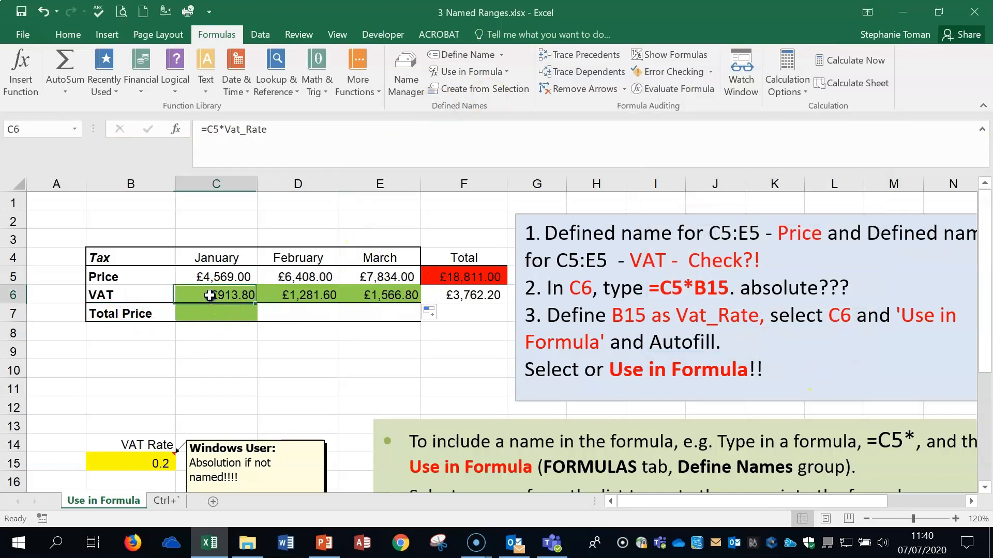
click(288, 294)
click(398, 299)
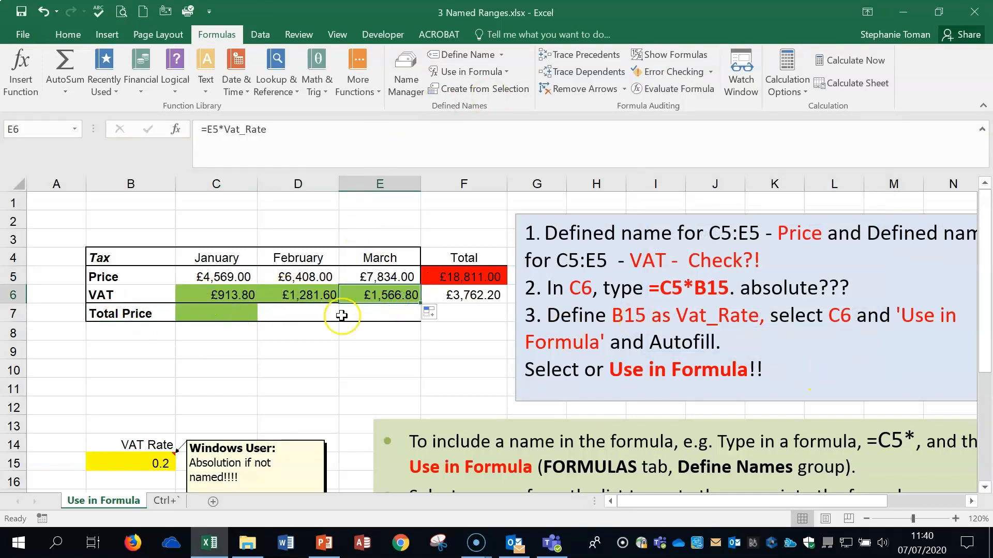
click(215, 295)
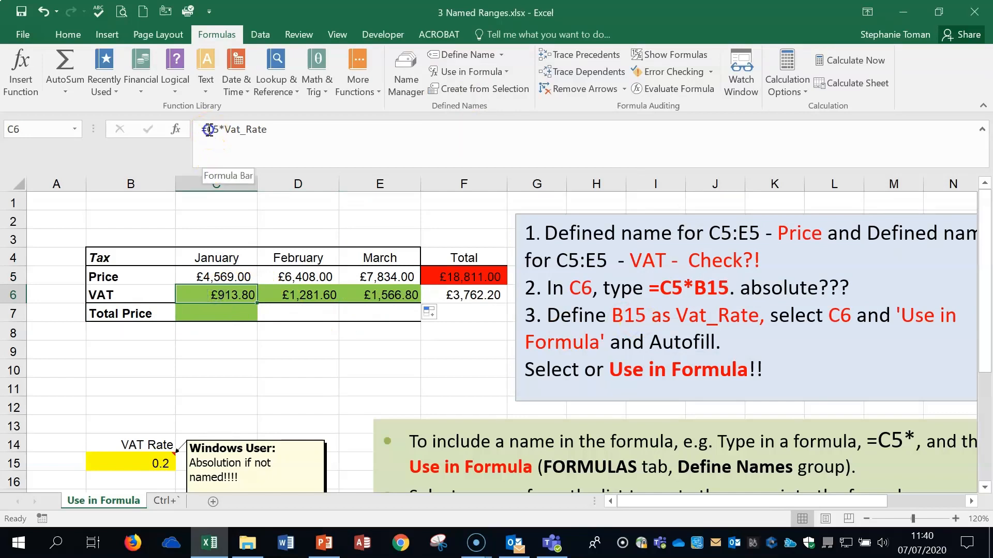
drag(209, 130, 217, 129)
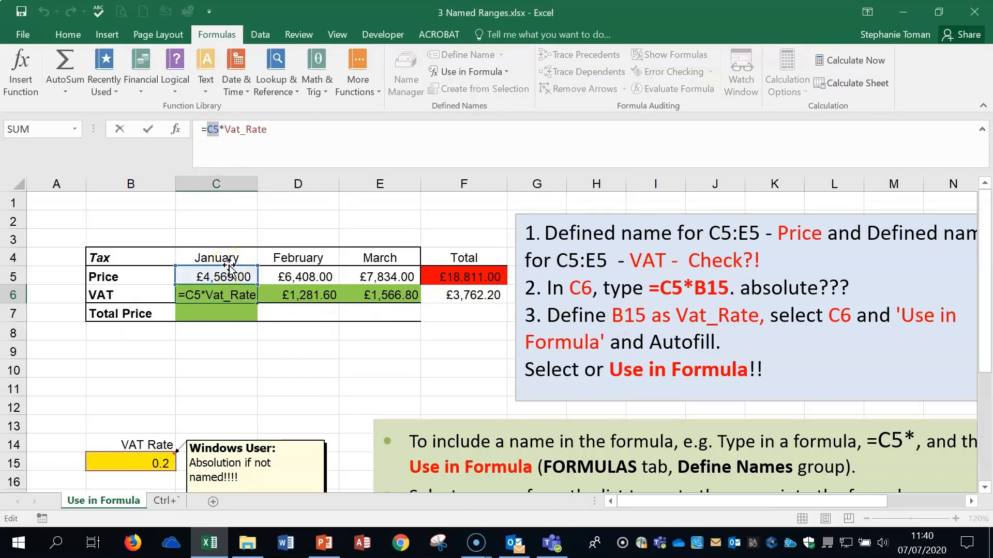
key(ctrl+Return)
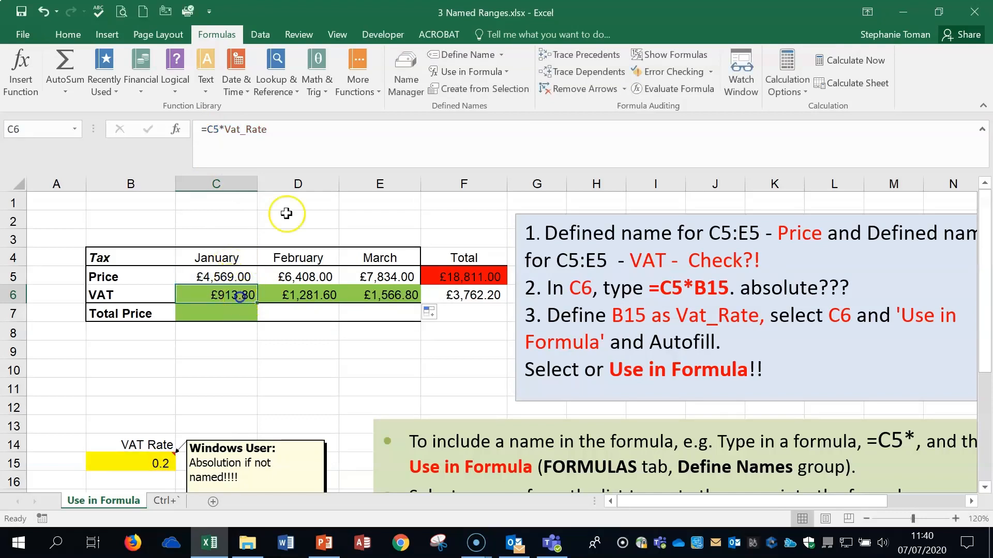
drag(225, 129, 268, 130)
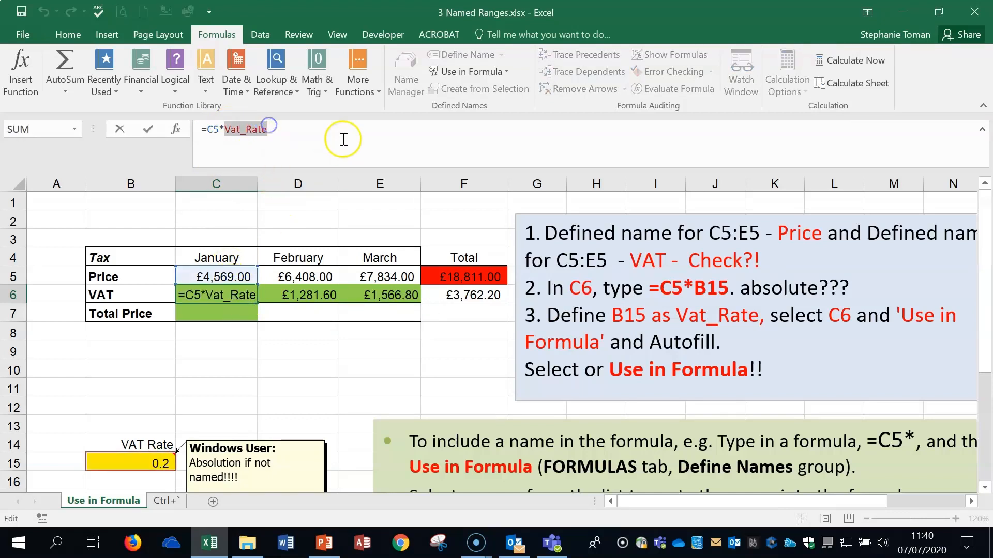
key(Escape)
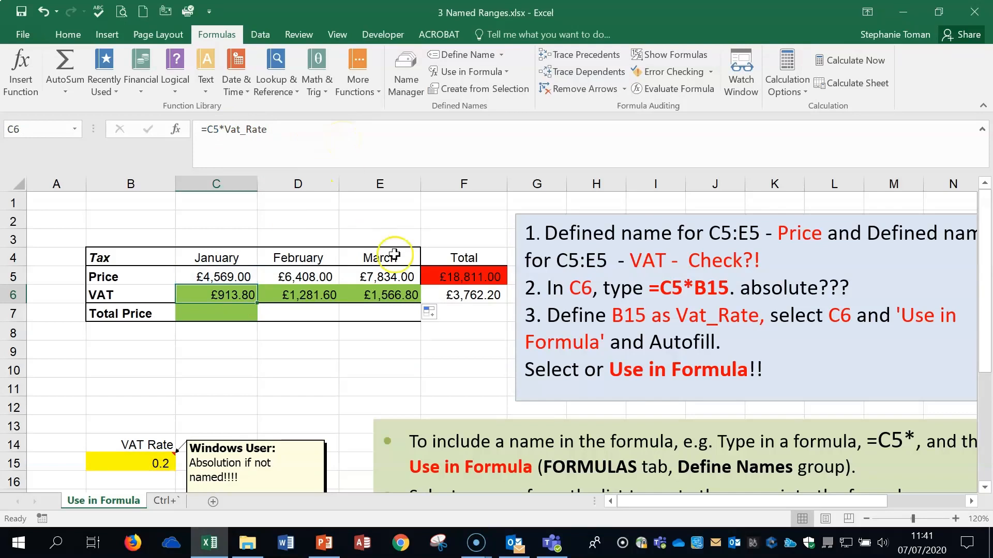
- Refill the VAT formula from C6 across to E6, and review the names available for formulas and the notes below the table
drag(257, 302, 412, 289)
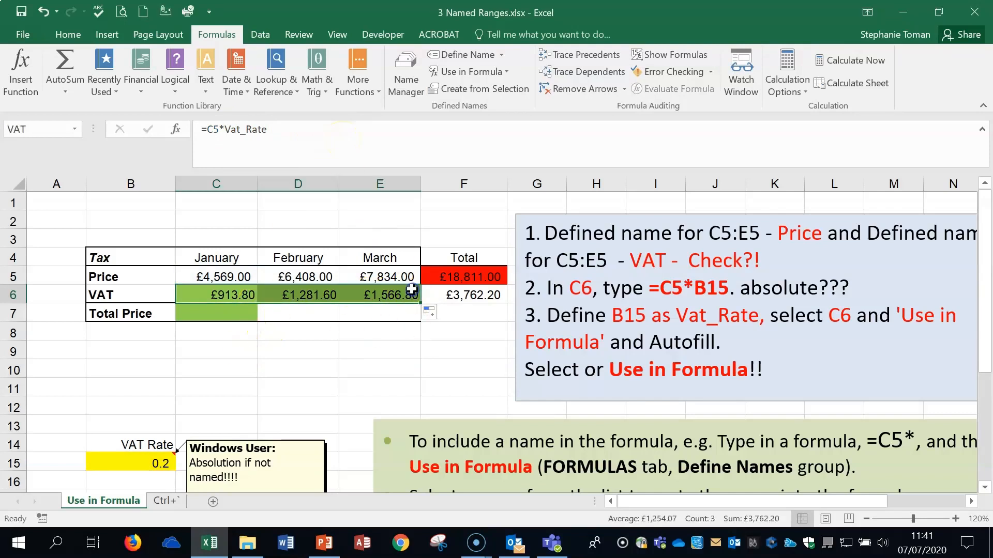
click(509, 72)
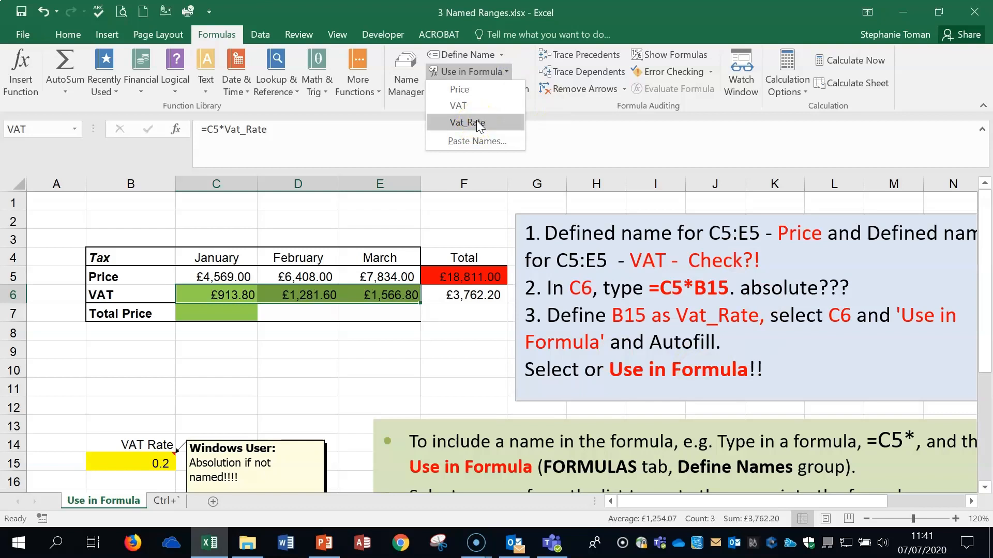
click(463, 370)
scroll(464, 367, down, 1)
scroll(464, 367, down, 2)
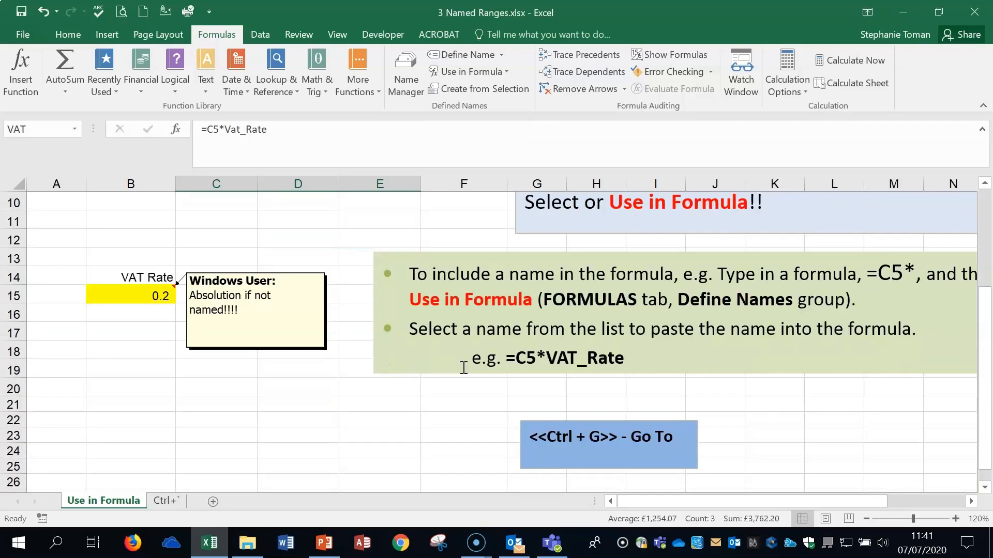
- Use Go To to jump to the named range VAT and to the named cell Vat_Rate
scroll(464, 368, up, 3)
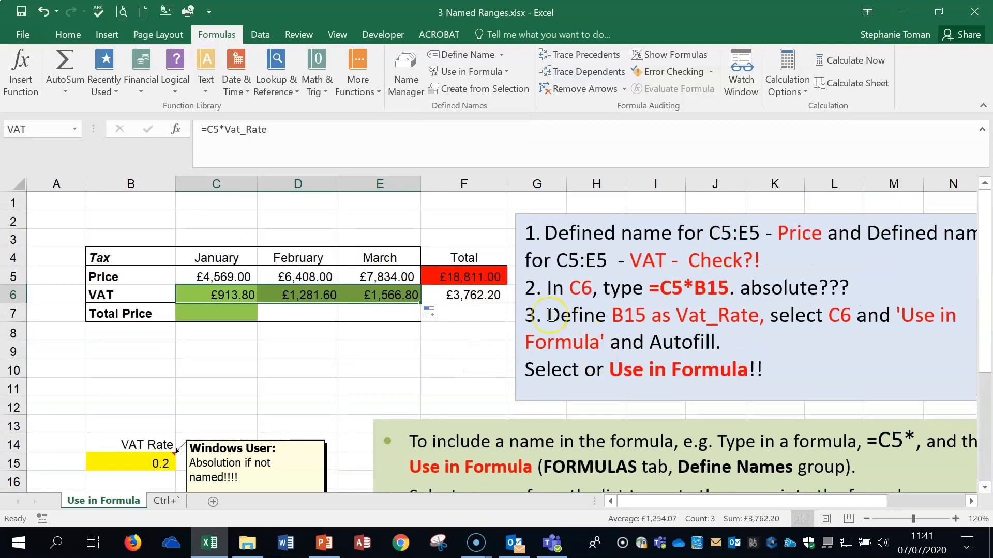
key(ctrl+g)
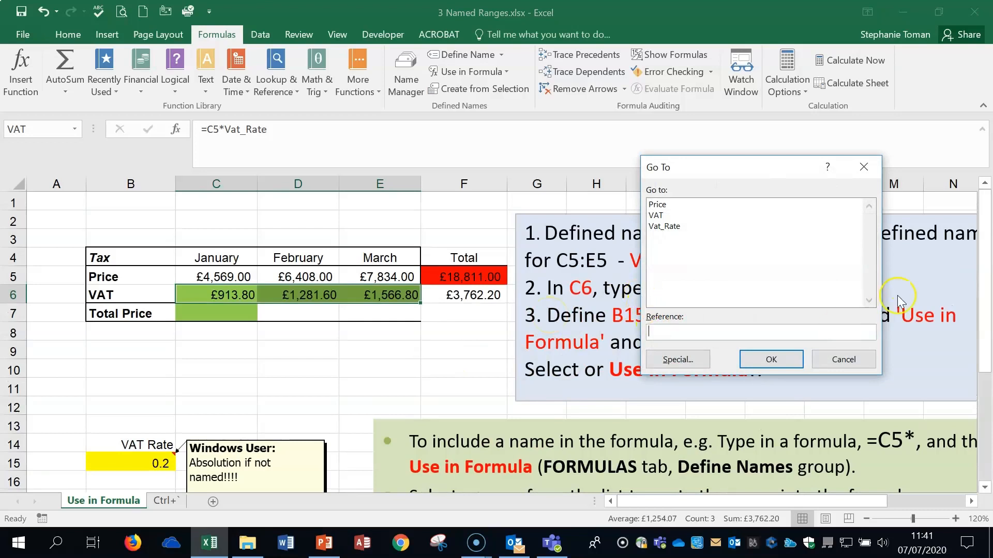
click(656, 215)
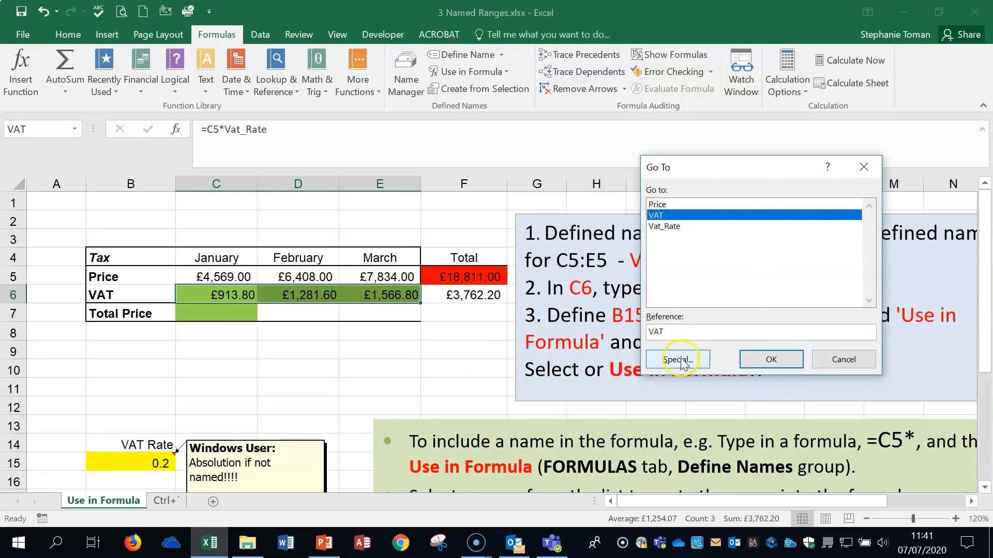
click(776, 359)
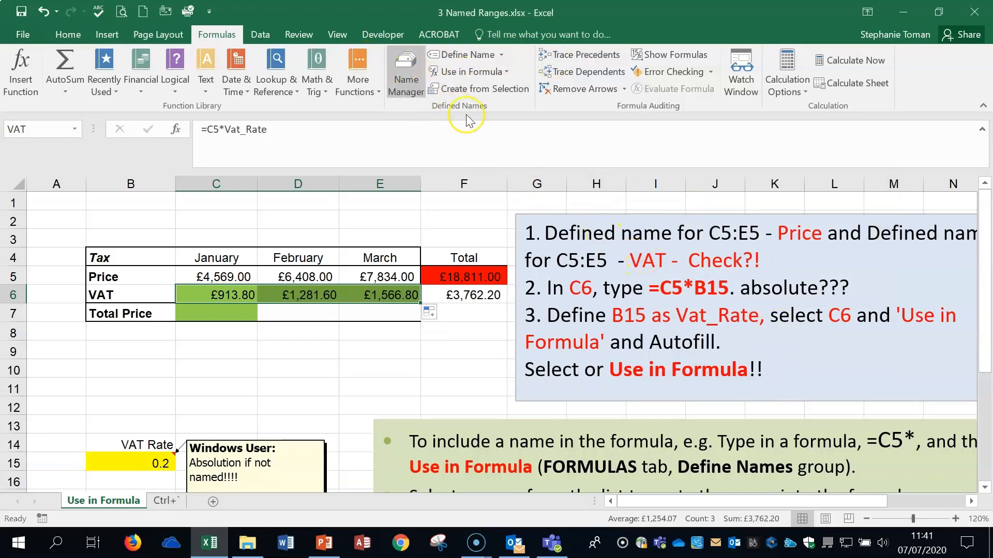
key(F5)
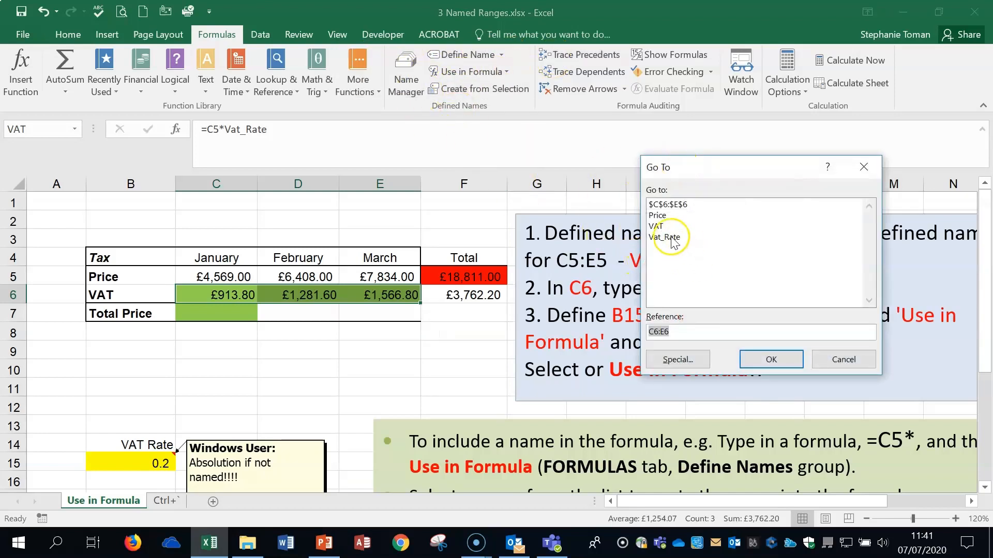
click(667, 237)
click(771, 360)
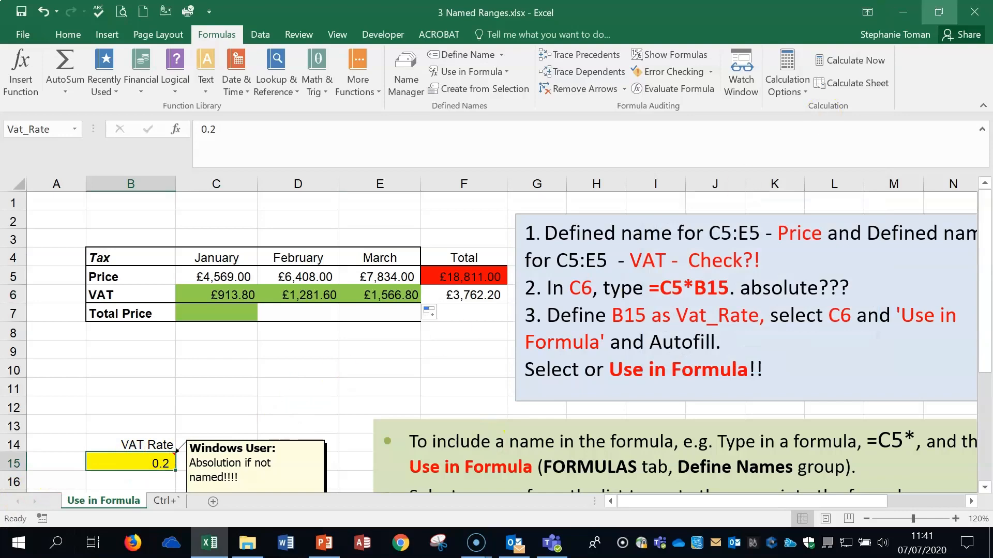
- Close 3 Named Ranges.xlsx without saving and open Example Cashflow Group Mode.xlsx
click(974, 12)
click(499, 289)
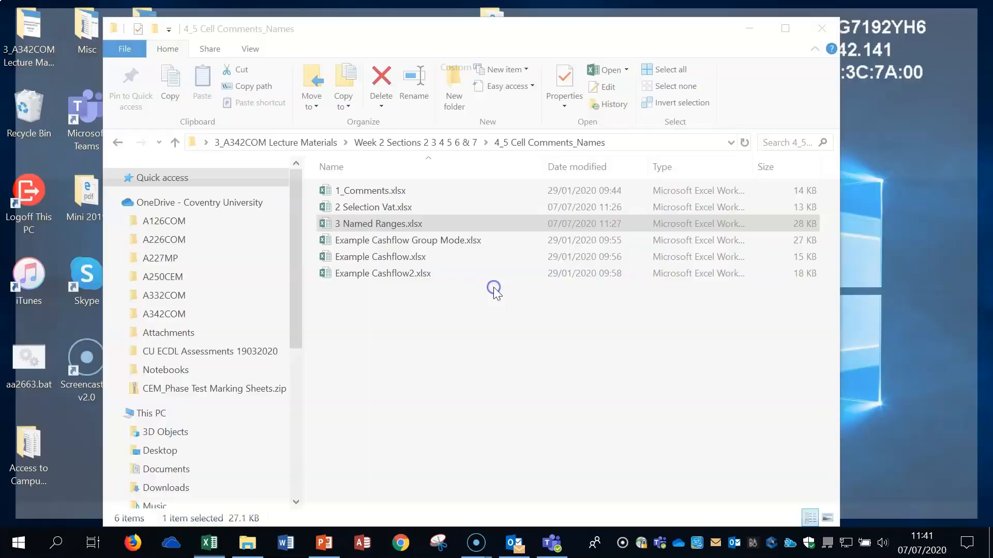
double_click(406, 242)
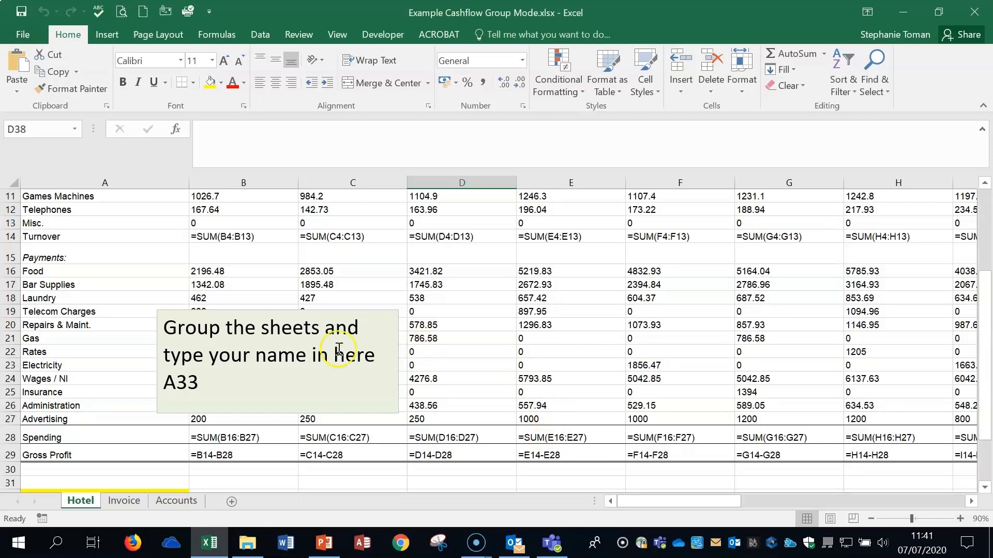
- Group the Hotel, Invoice and Accounts sheets and enter the person's first name in cell A33
scroll(248, 517, down, 1)
click(321, 458)
scroll(320, 459, down, 1)
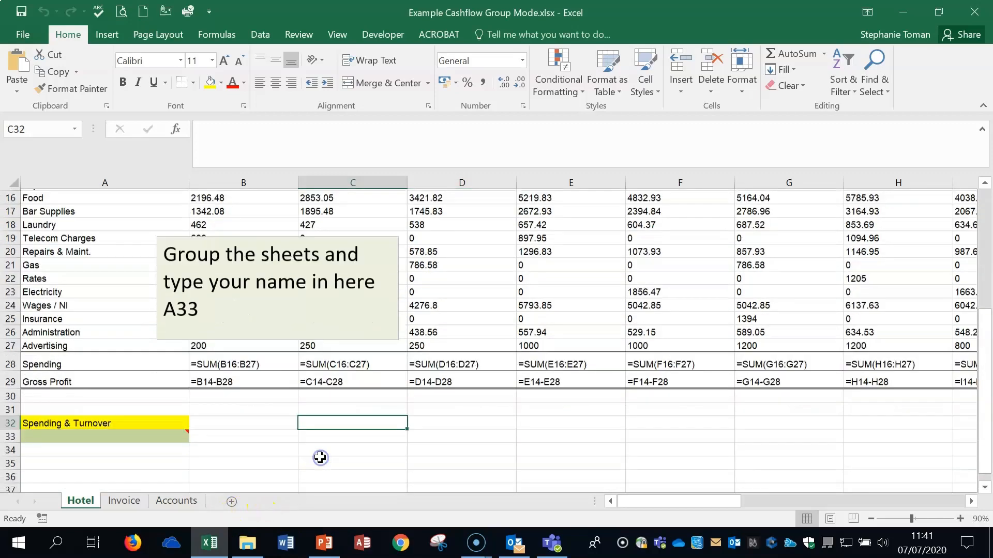
scroll(320, 458, down, 1)
click(57, 385)
scroll(258, 402, down, 1)
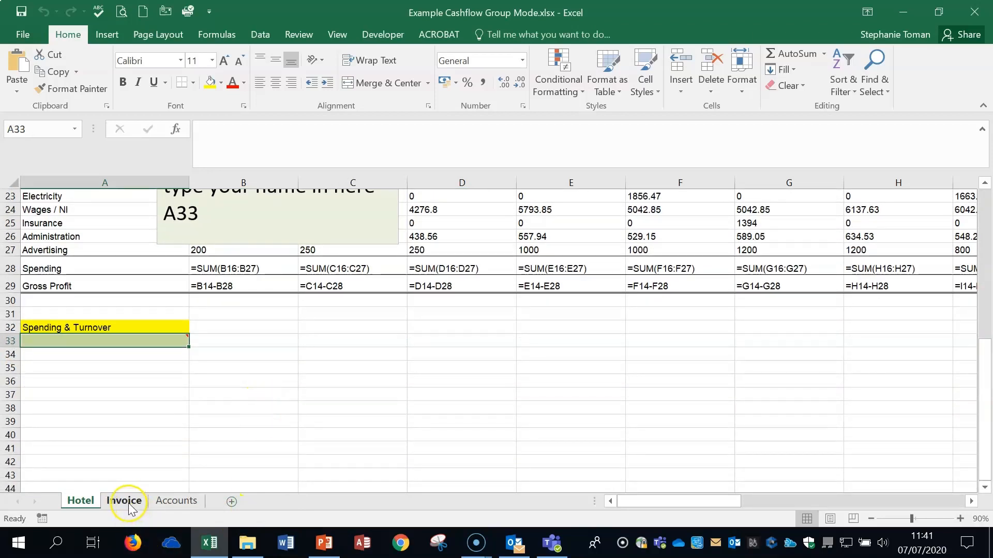
shift+click(184, 499)
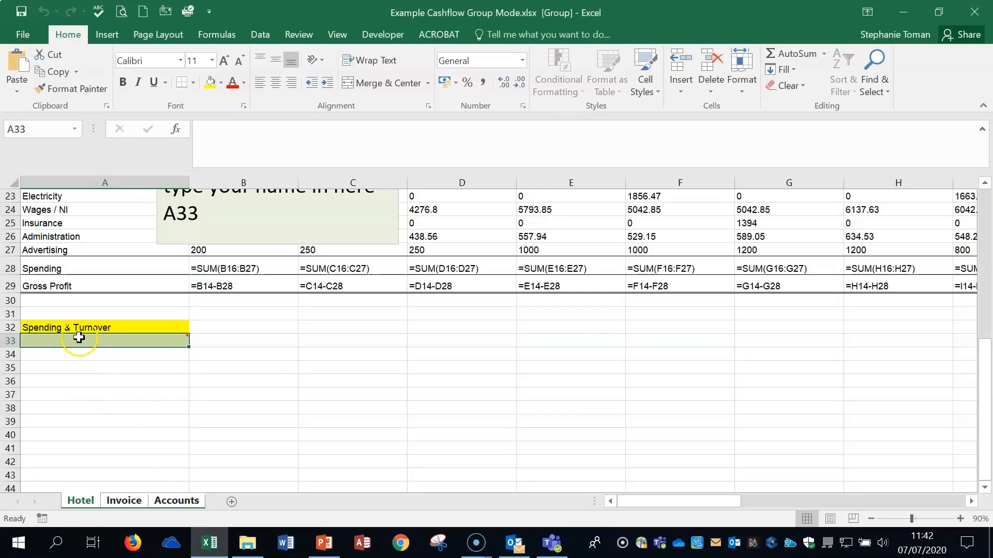
mouse_move(78, 342)
text(stephanie)
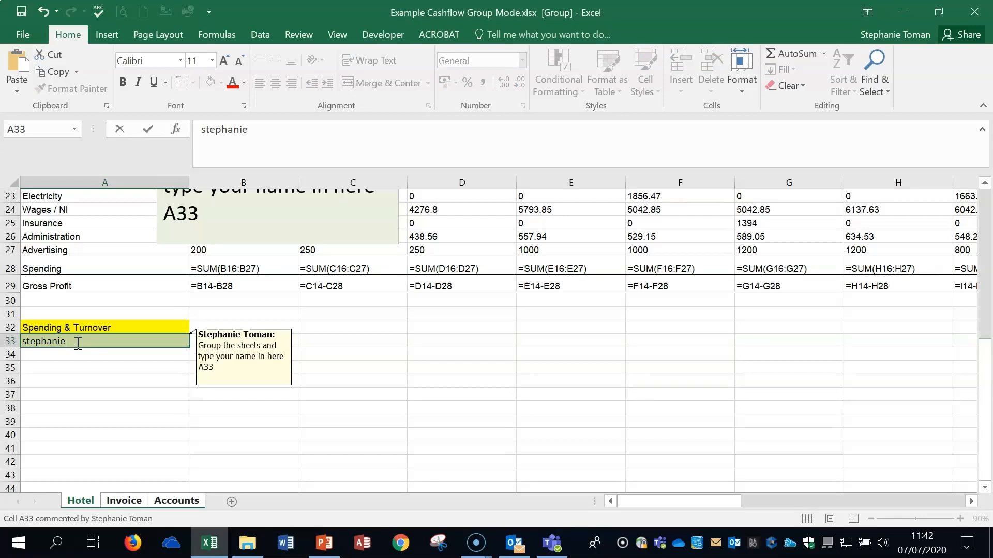
- Autofit column A on the Invoice sheet, and check the name in A33 on the Invoice, Accounts and Hotel sheets
click(126, 505)
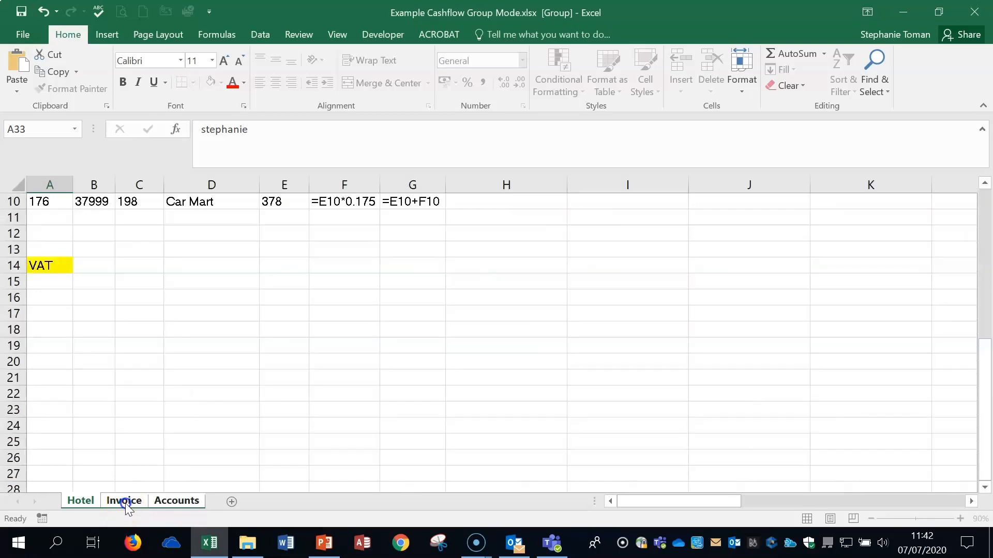
scroll(202, 425, down, 2)
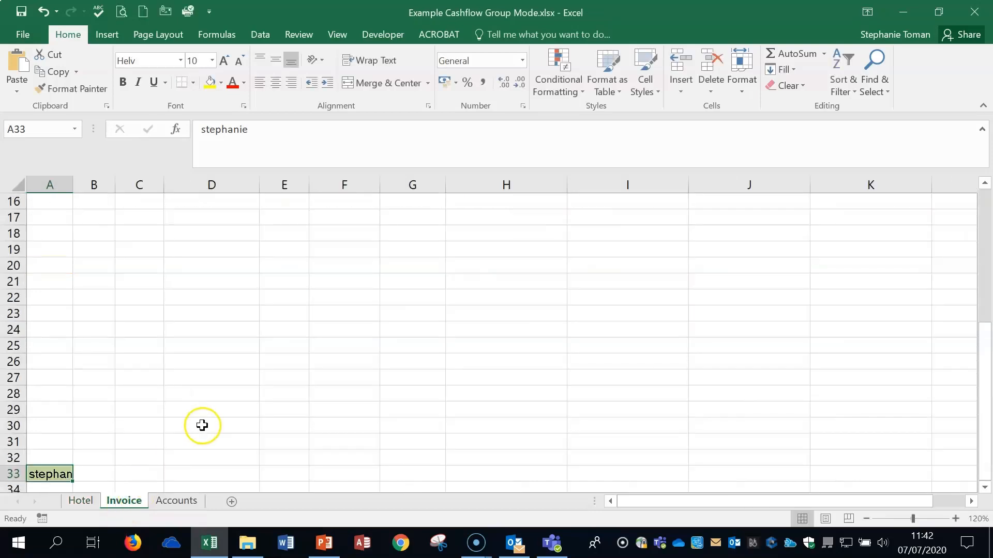
double_click(72, 184)
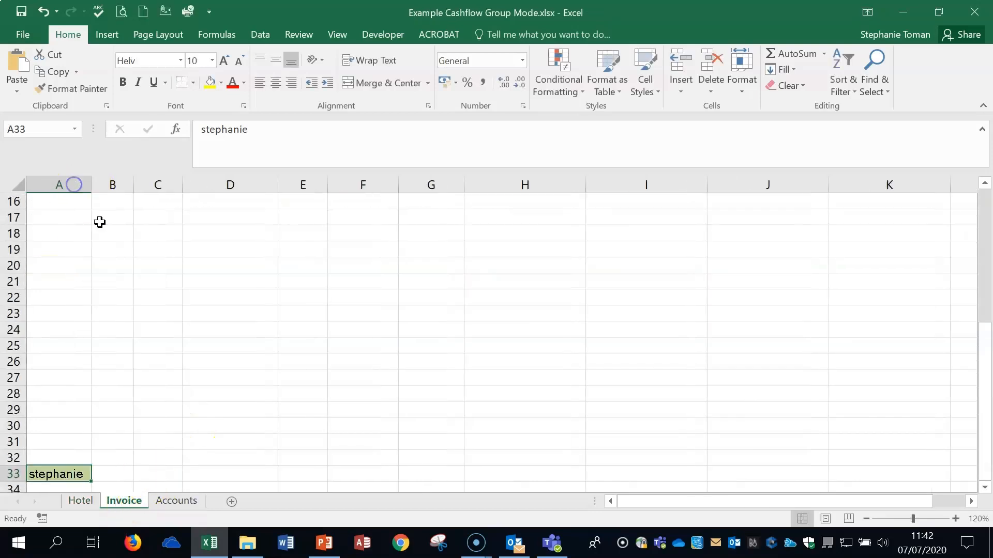
click(173, 502)
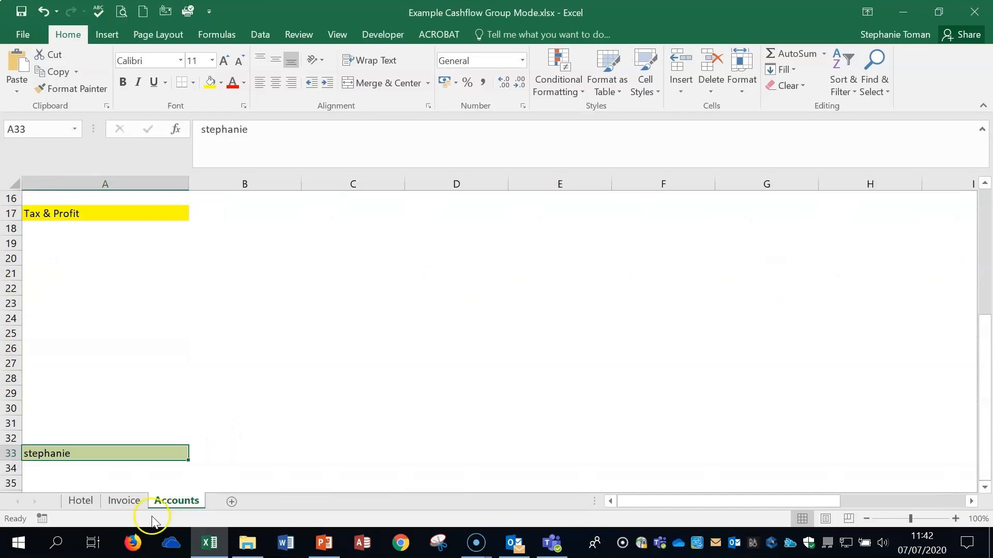
click(84, 503)
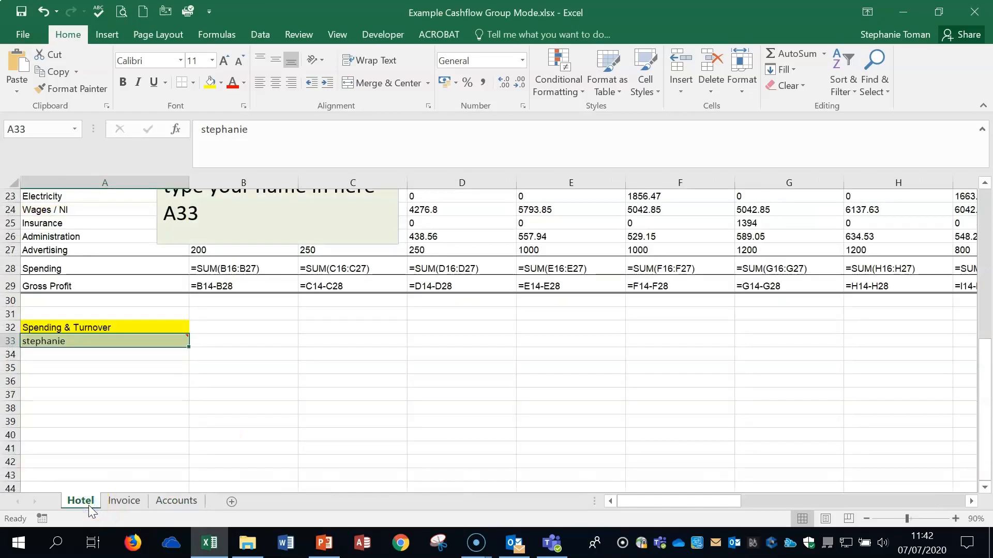
- Regroup the three sheets, clear the name from A33, and check that cell on each sheet
shift+click(178, 502)
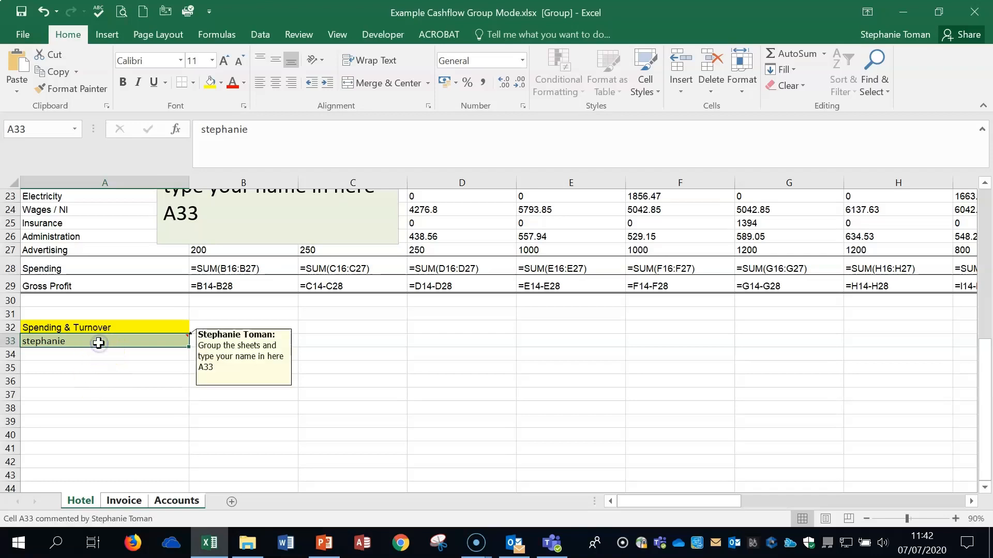
click(124, 501)
click(176, 501)
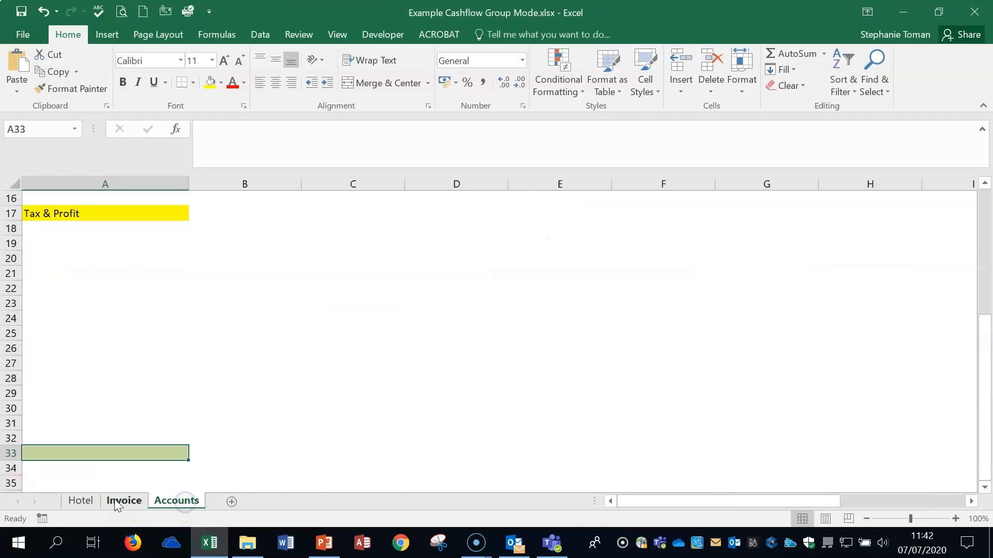
click(82, 501)
- Close Example Cashflow Group Mode.xlsx without saving its changes and open Example Cashflow.xlsx
click(366, 459)
scroll(367, 457, up, 5)
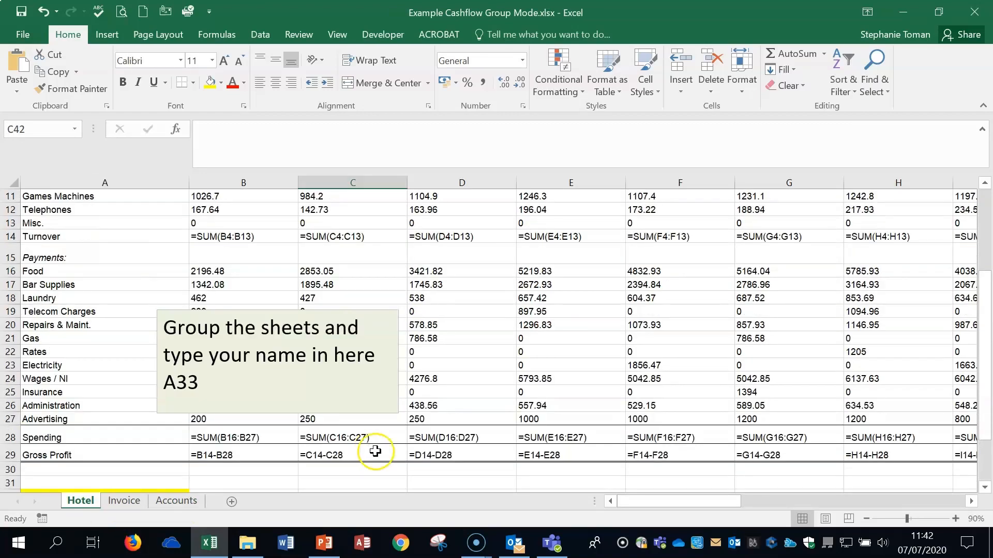
click(976, 13)
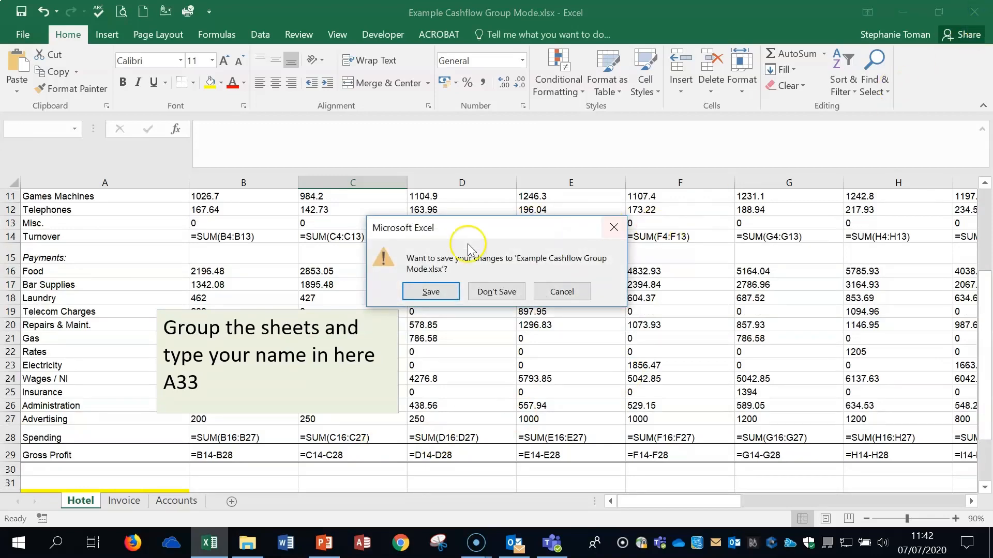
click(495, 292)
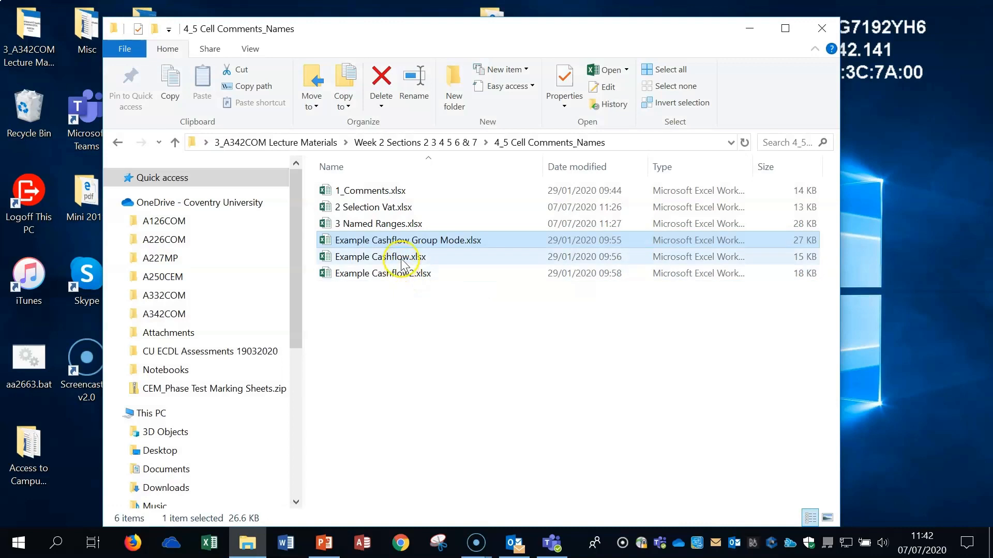
click(401, 261)
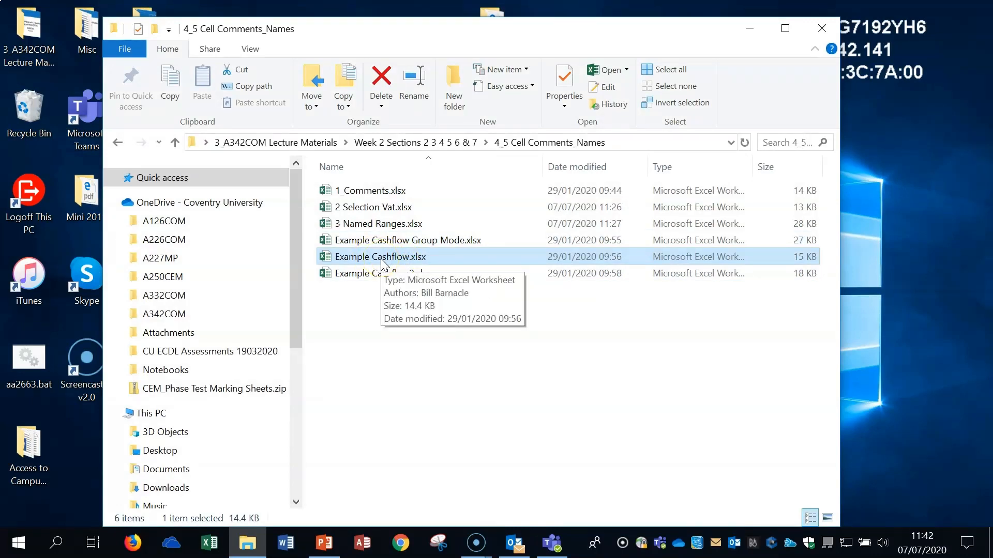
double_click(383, 259)
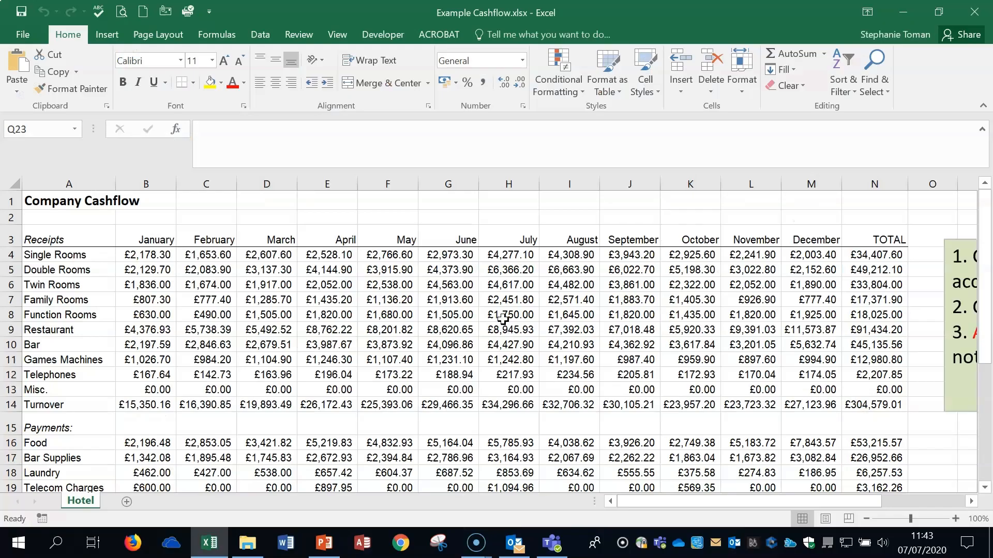
- Delete every defined name in the workbook, from Administration through Wages___NI, using Name Manager
click(206, 32)
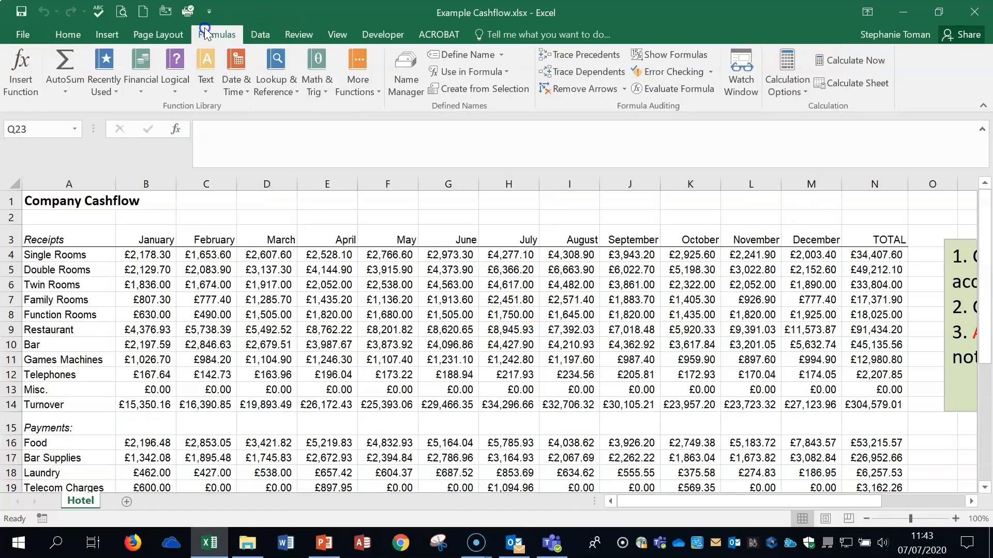
click(409, 72)
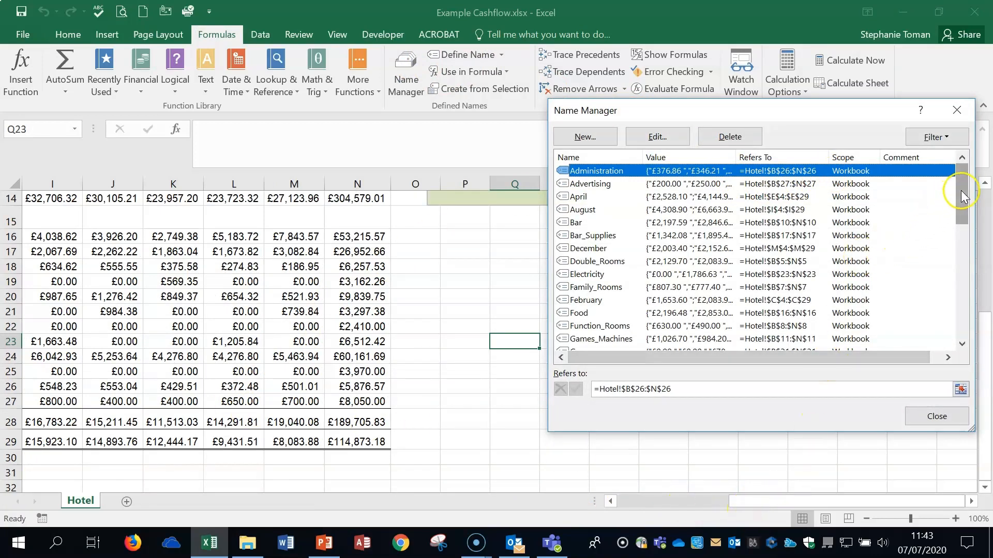
drag(961, 195, 969, 343)
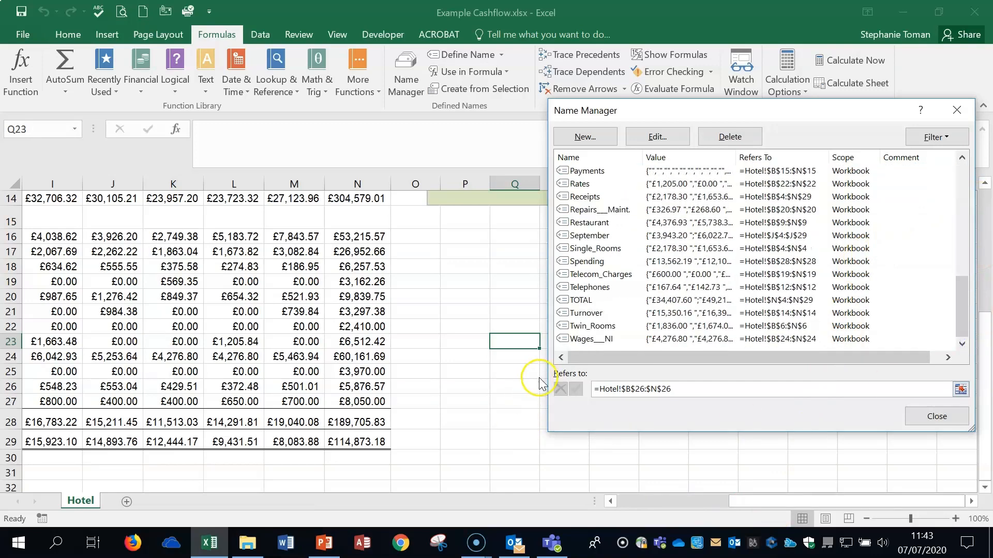
shift+click(593, 341)
key(Delete)
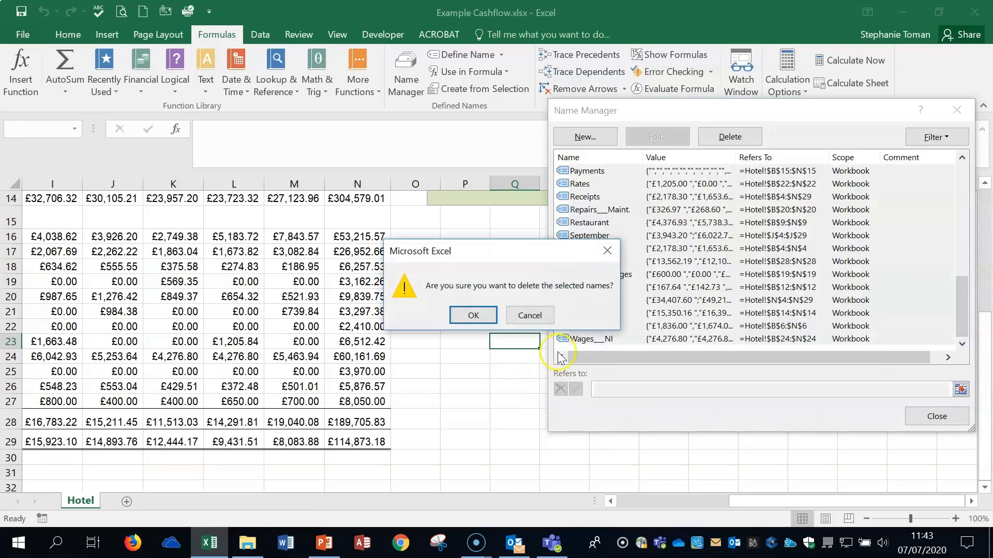
click(468, 317)
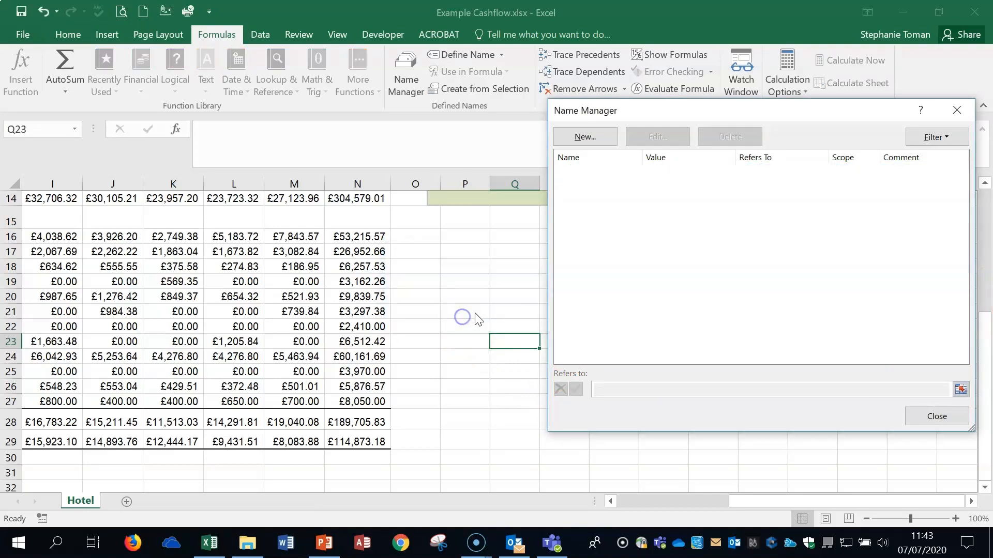
click(956, 109)
- Close Name Manager and zoom the Hotel sheet out to 70% to fit the whole cashflow table
drag(750, 504, 614, 498)
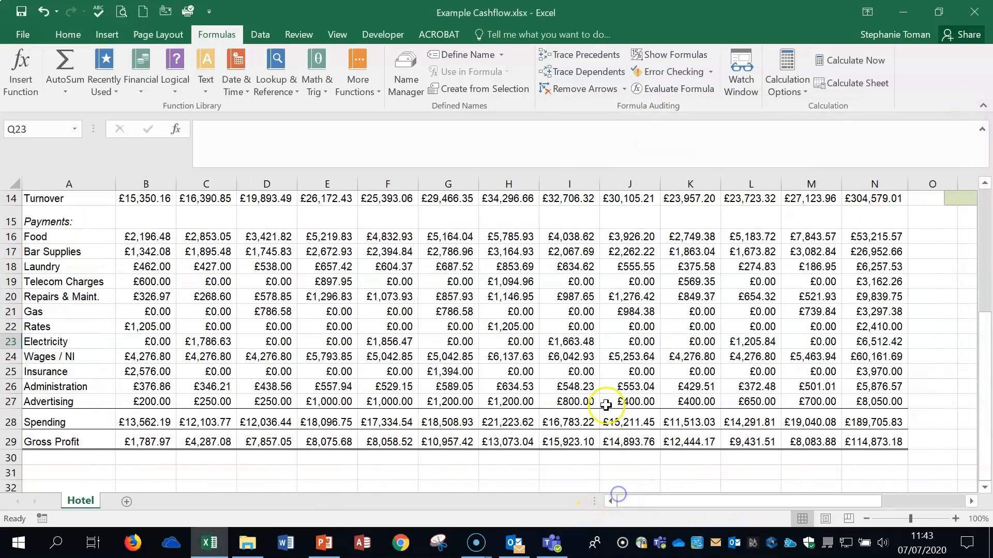
click(865, 519)
click(865, 519)
click(865, 519)
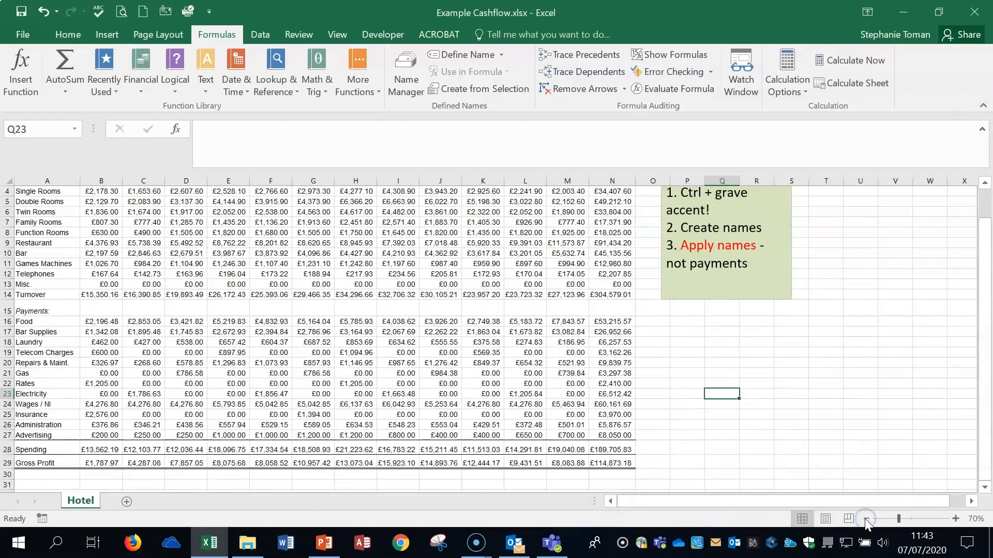
scroll(858, 527, up, 2)
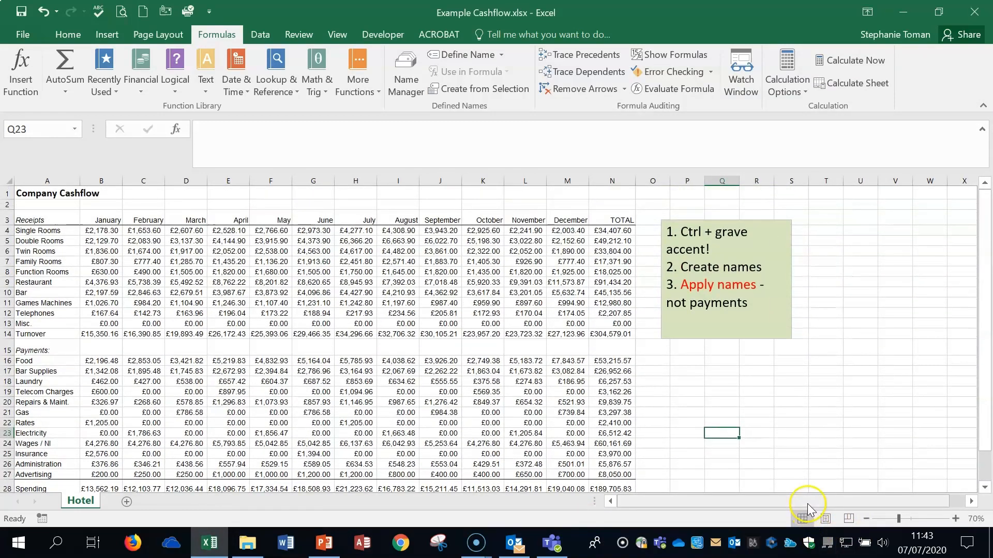
click(719, 505)
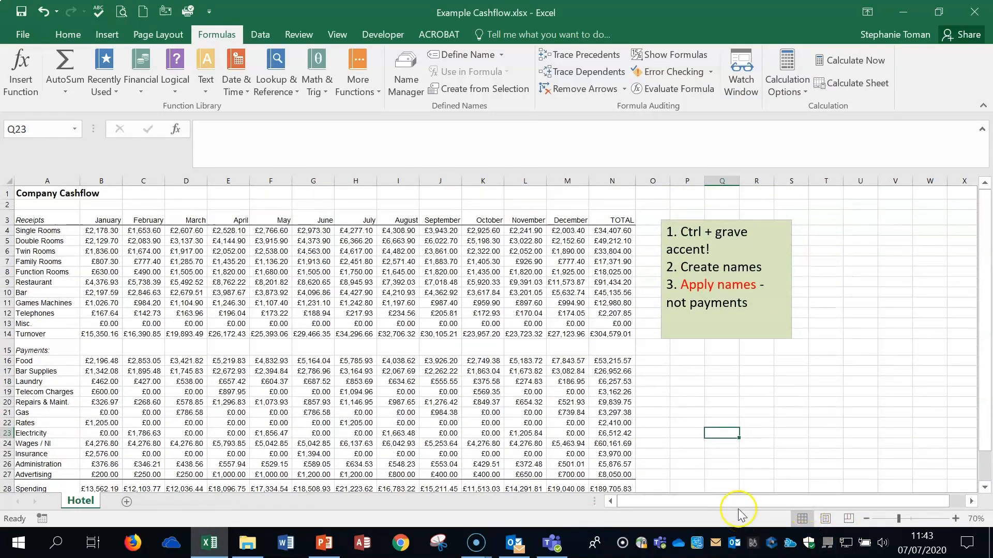
click(34, 220)
click(278, 309)
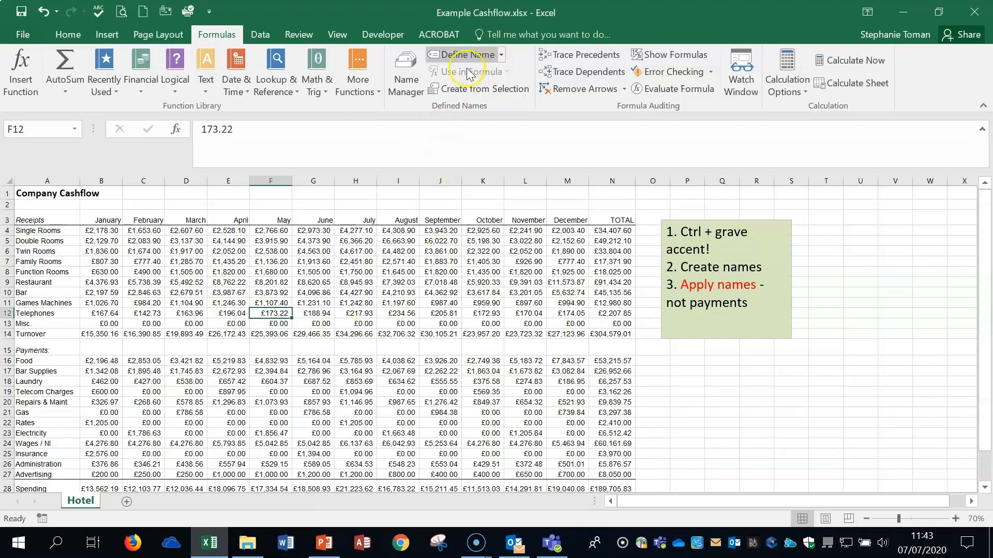
click(469, 90)
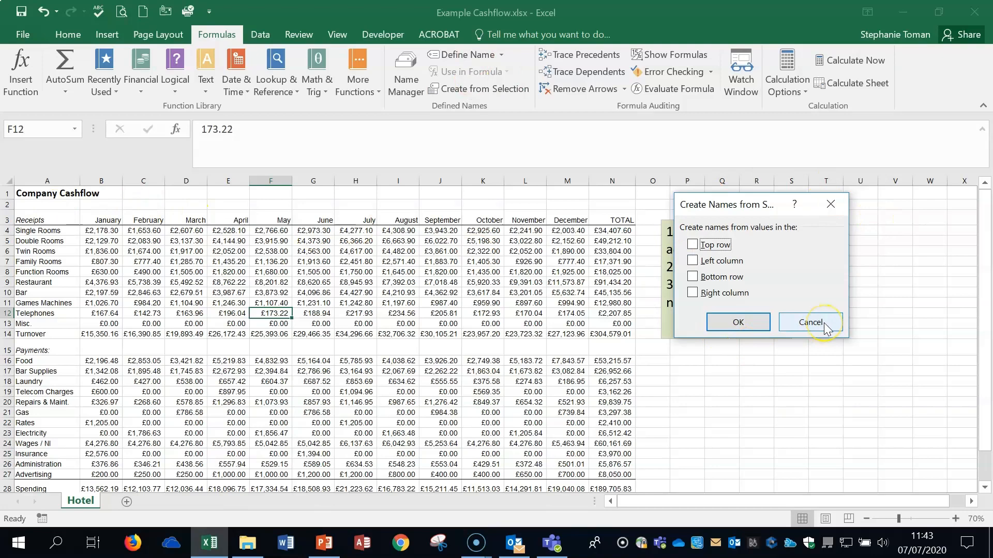
click(826, 326)
- Create names for the cashflow table A3:N29 from the labels in its top row and left column
drag(37, 219, 596, 458)
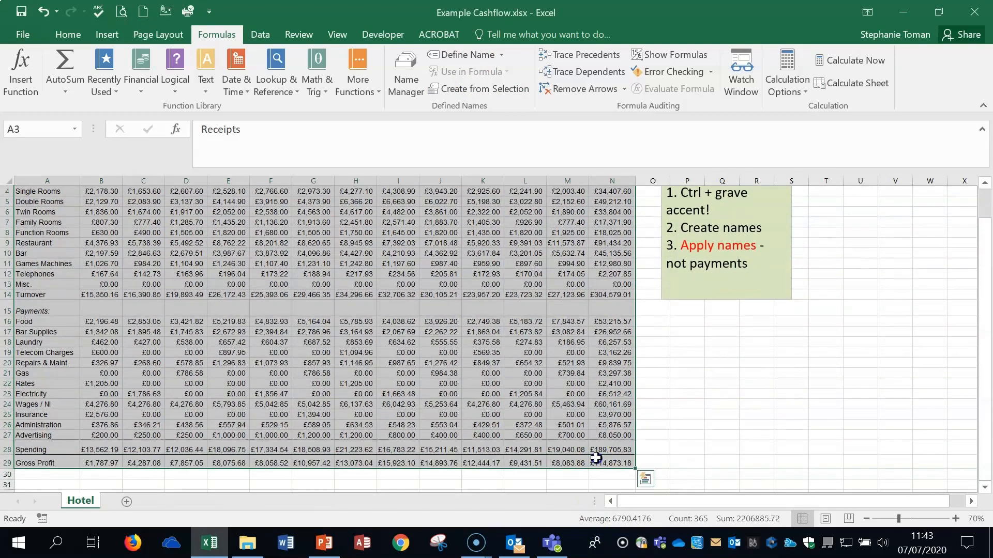
click(487, 93)
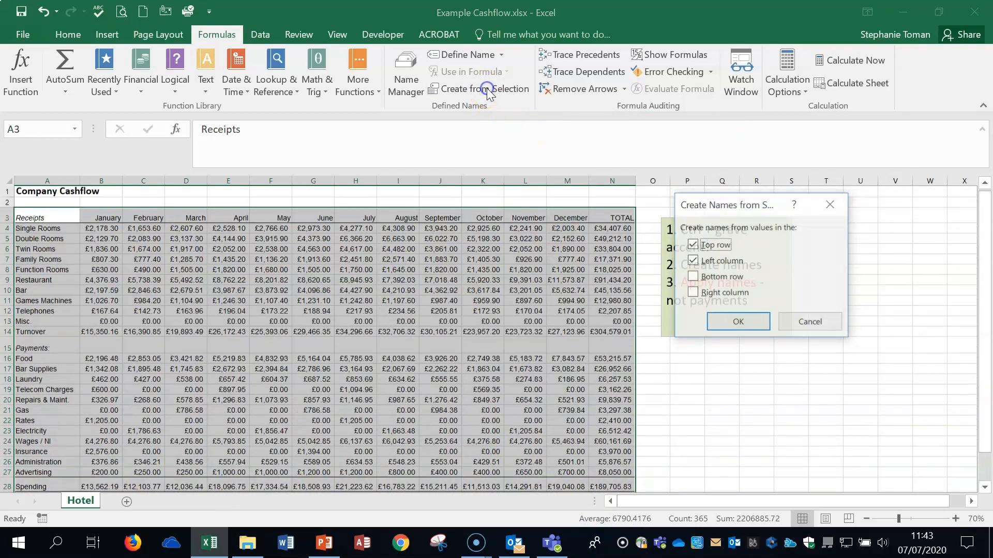
click(693, 245)
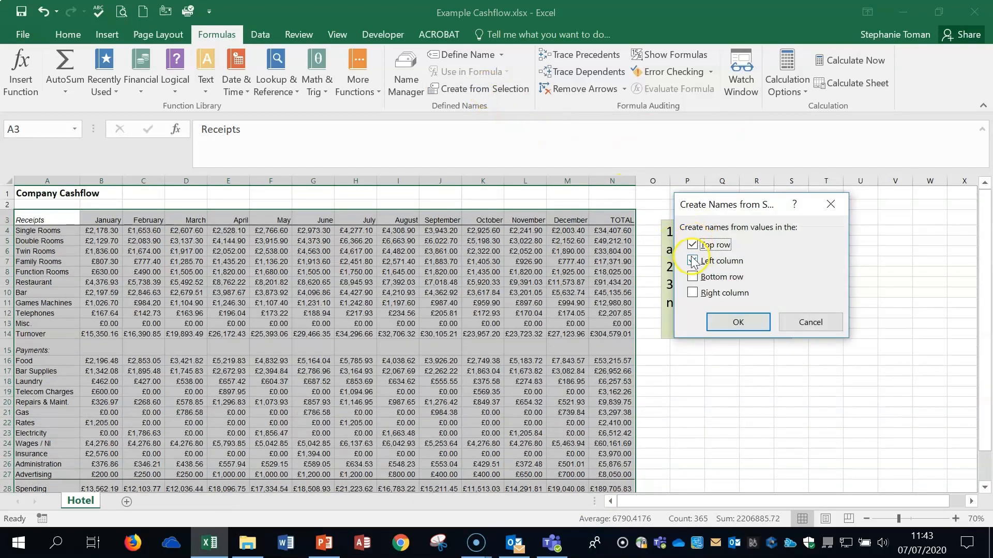
click(739, 323)
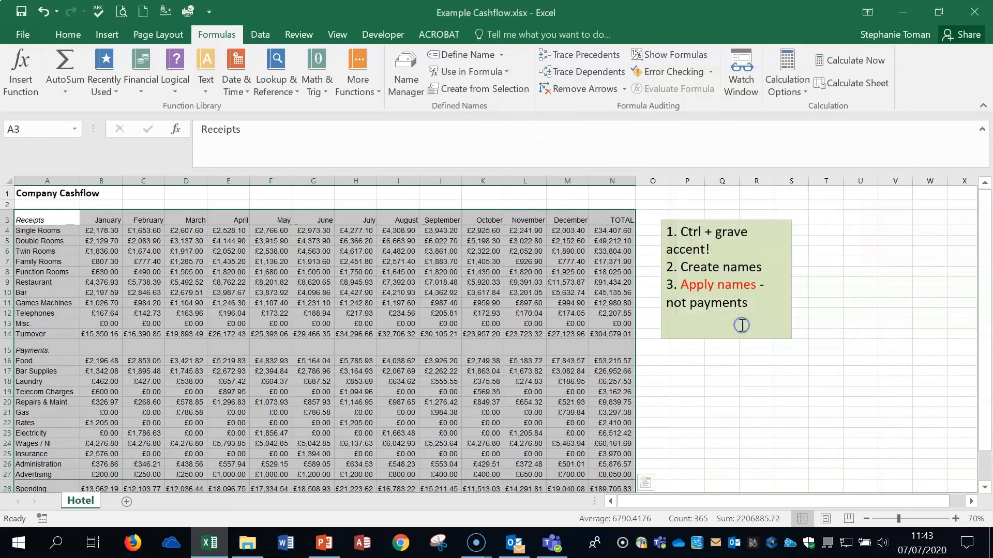
- Examine the newly created row and column names in Name Manager, then close it
click(405, 73)
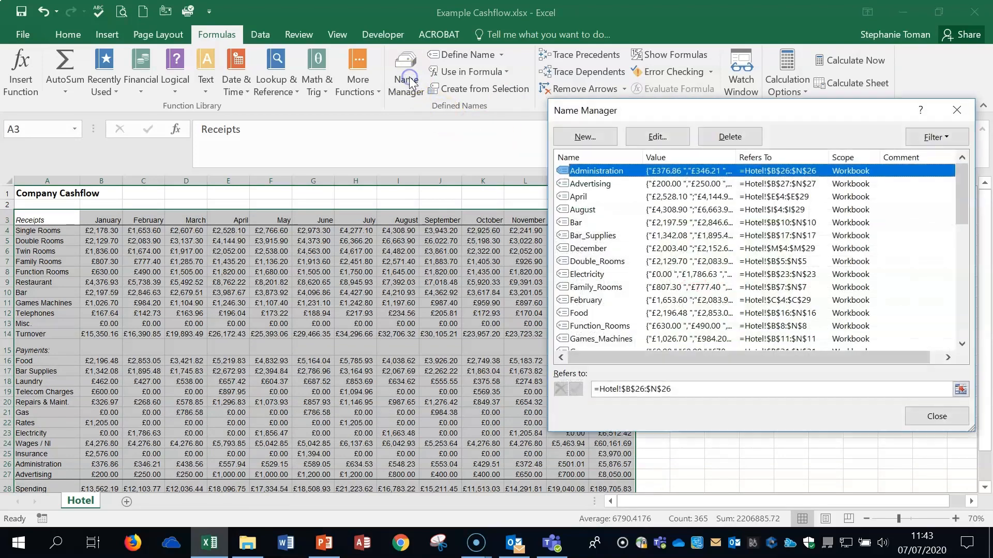
mouse_move(962, 195)
mouse_down()
mouse_move(957, 328)
mouse_move(957, 192)
mouse_up()
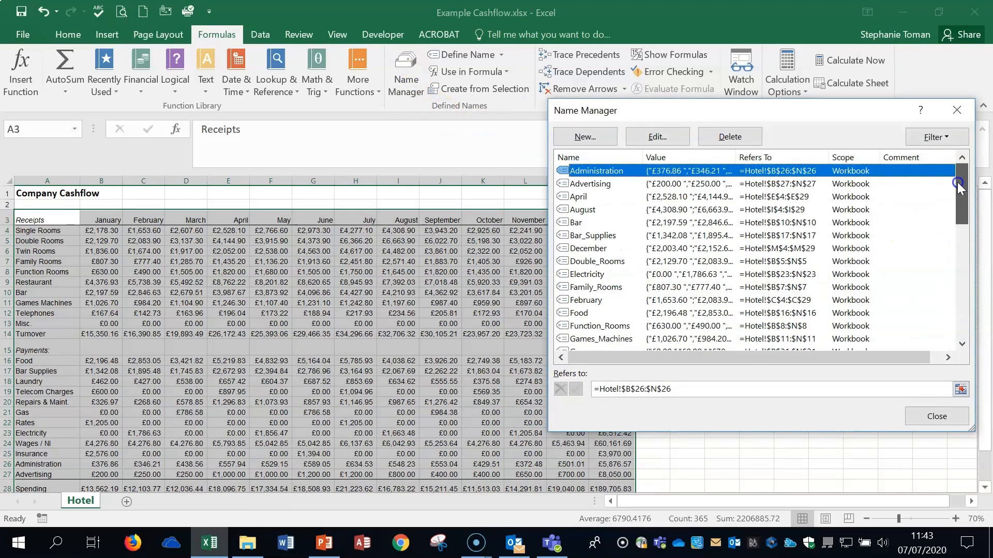
click(957, 110)
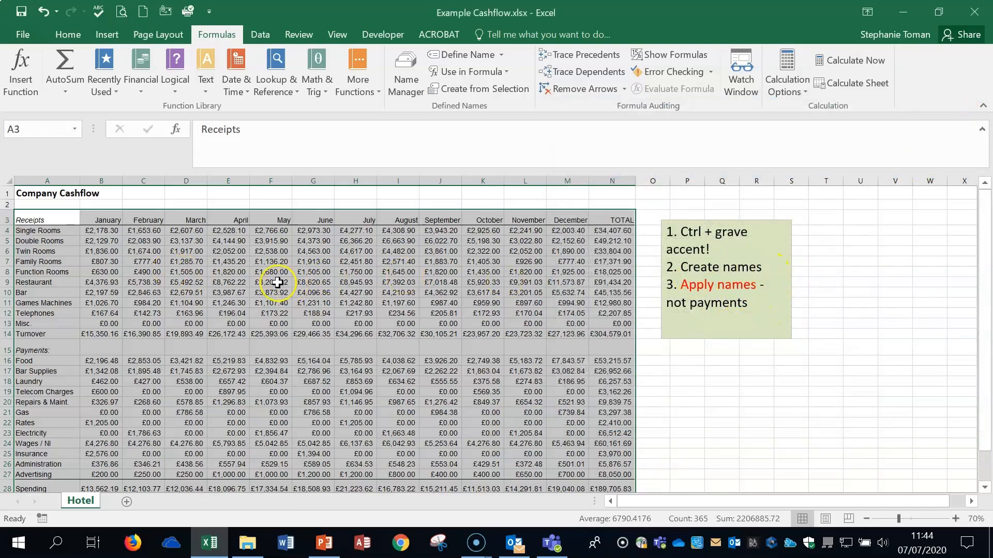
- Show the Hotel sheet's formulas and apply every defined name except Payments to the selected table
key(ctrl+grave)
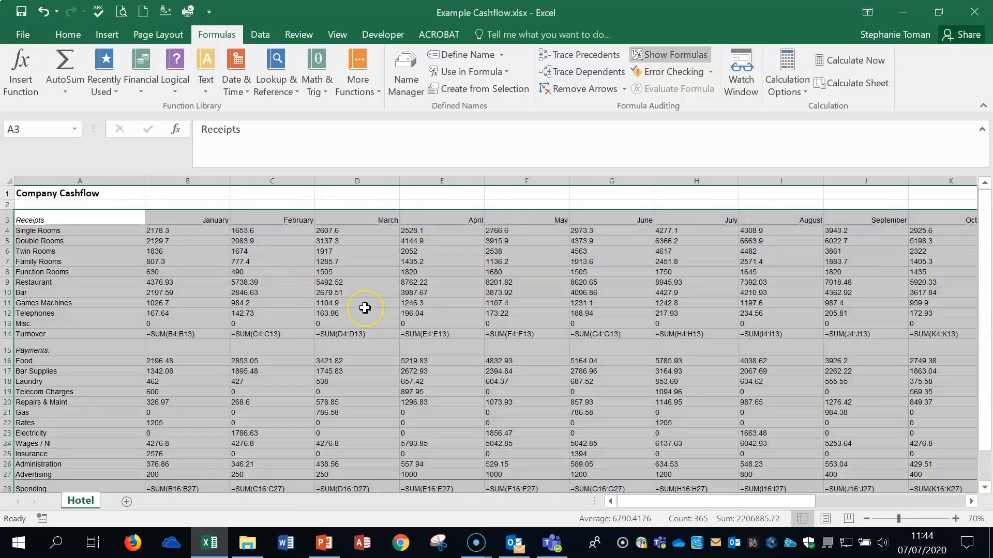
scroll(365, 307, down, 1)
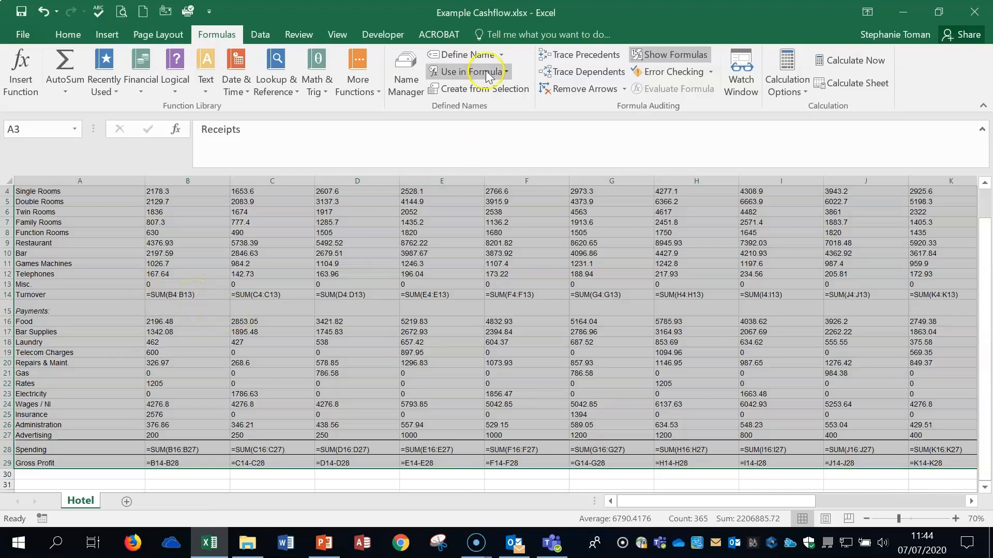
click(501, 55)
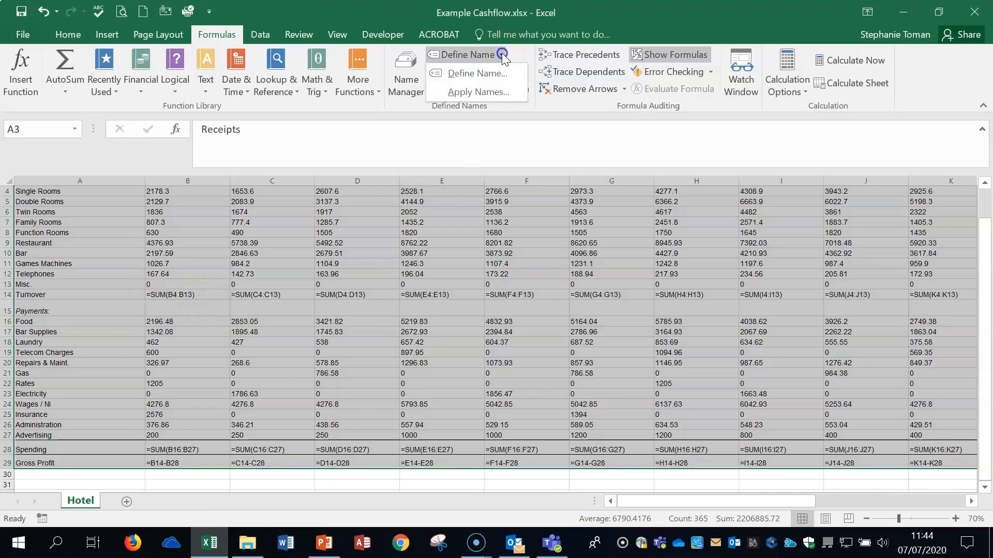
click(466, 93)
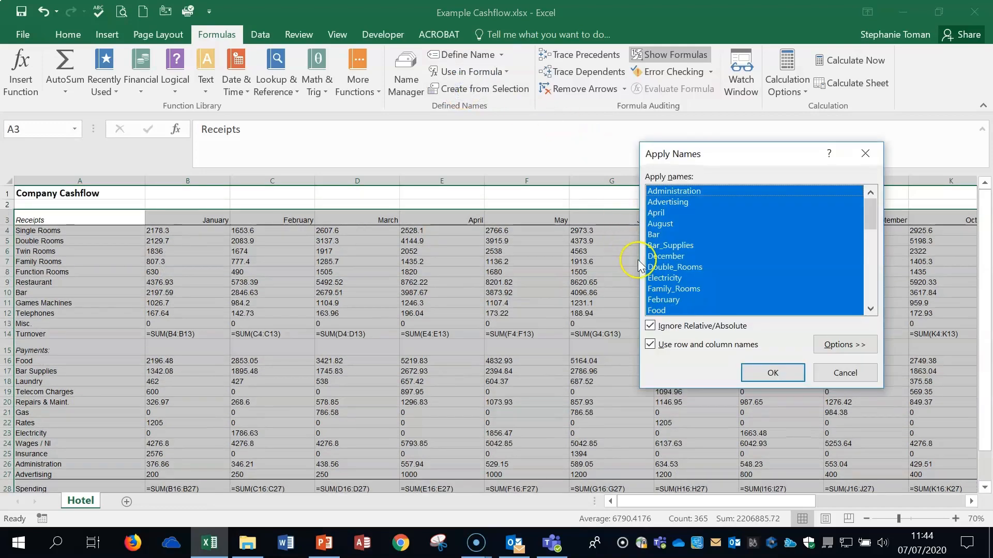
drag(868, 218, 874, 273)
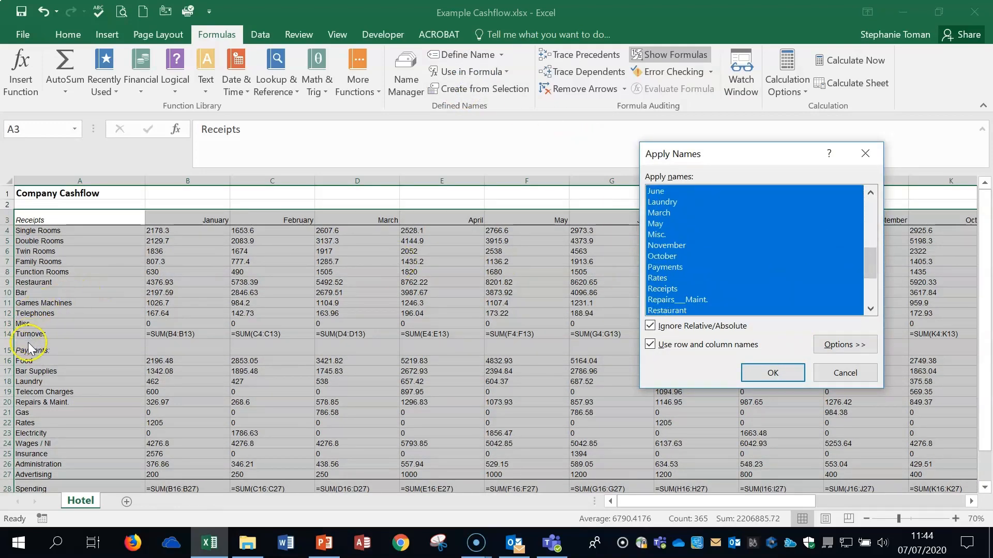
click(680, 267)
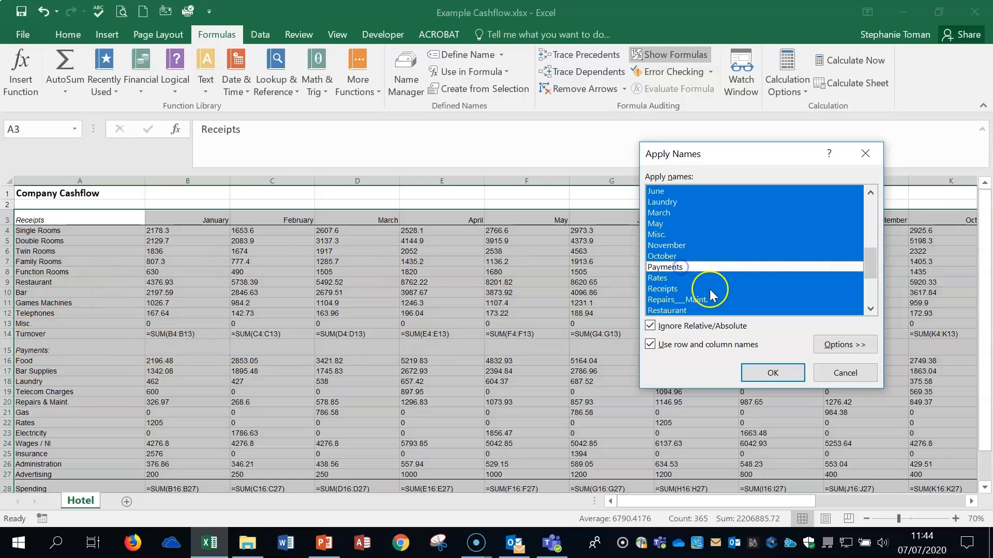
click(771, 375)
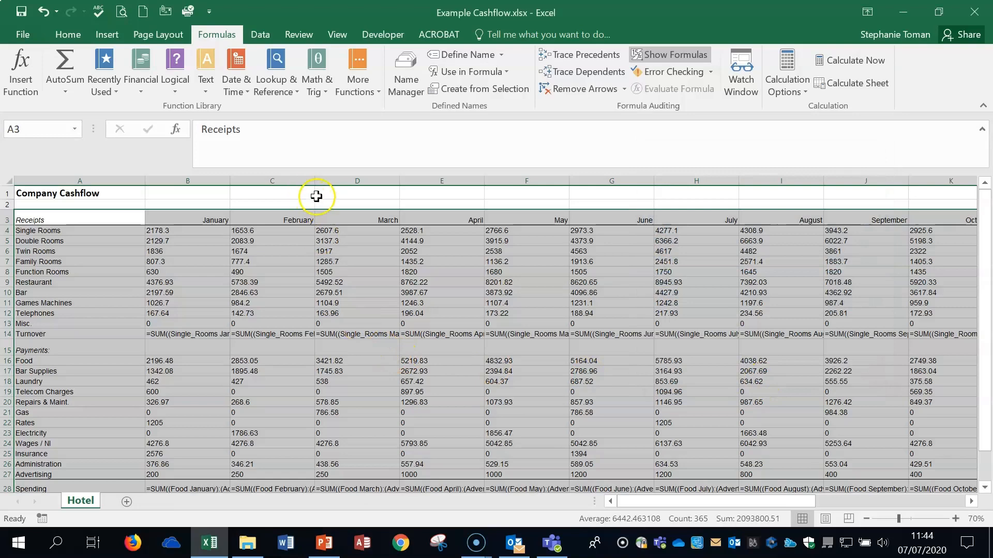
- Autofit column C to inspect the February Turnover formula in C14, and switch the sheet back to showing values
double_click(314, 181)
double_click(289, 334)
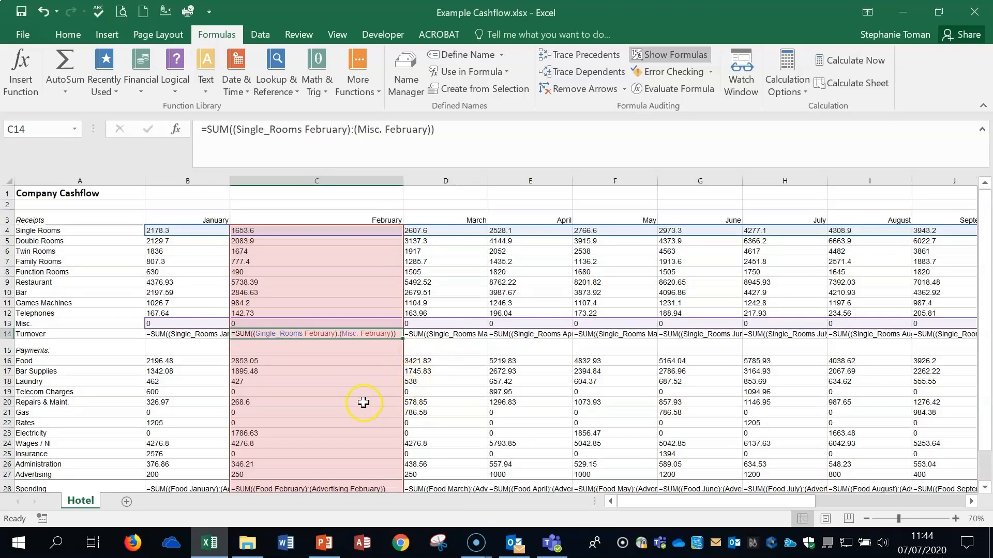
click(549, 394)
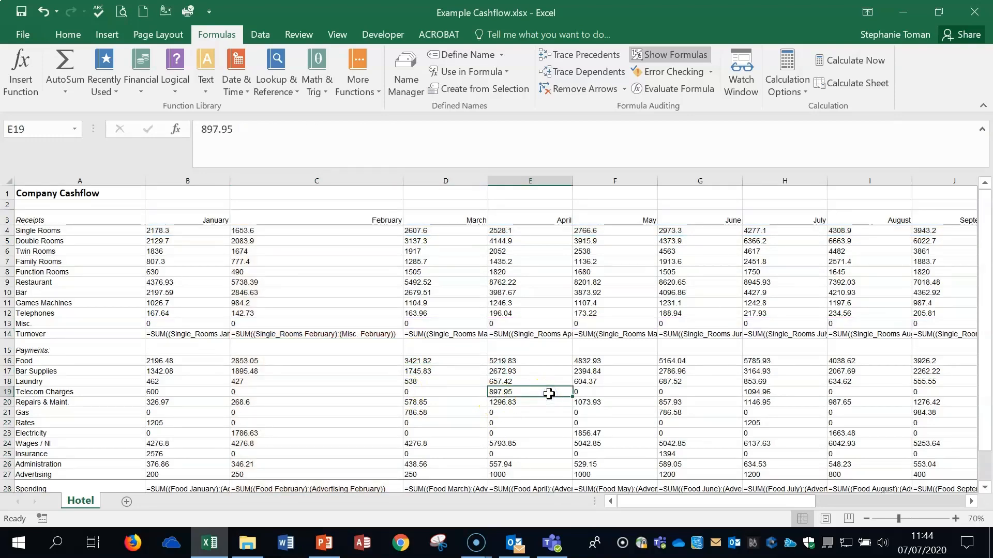
key(ctrl+grave)
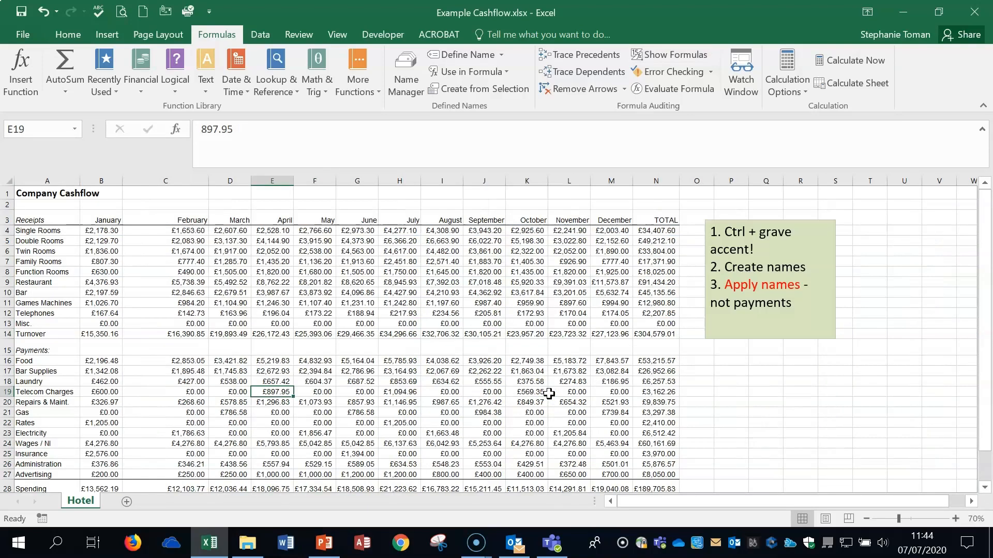
- Review the Spending and Gross Profit rows from January through the TOTAL column
click(851, 411)
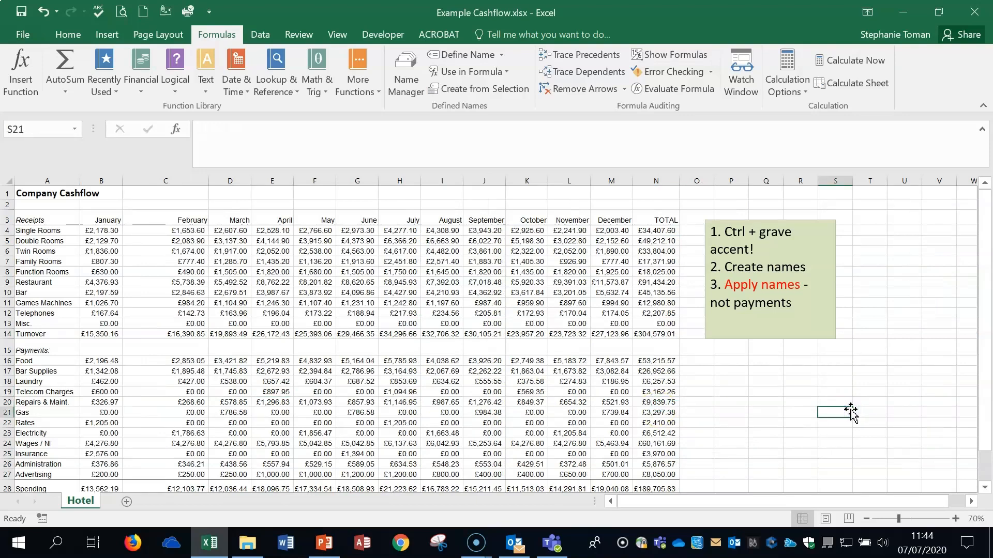
scroll(851, 412, down, 2)
scroll(851, 412, up, 2)
scroll(851, 412, down, 2)
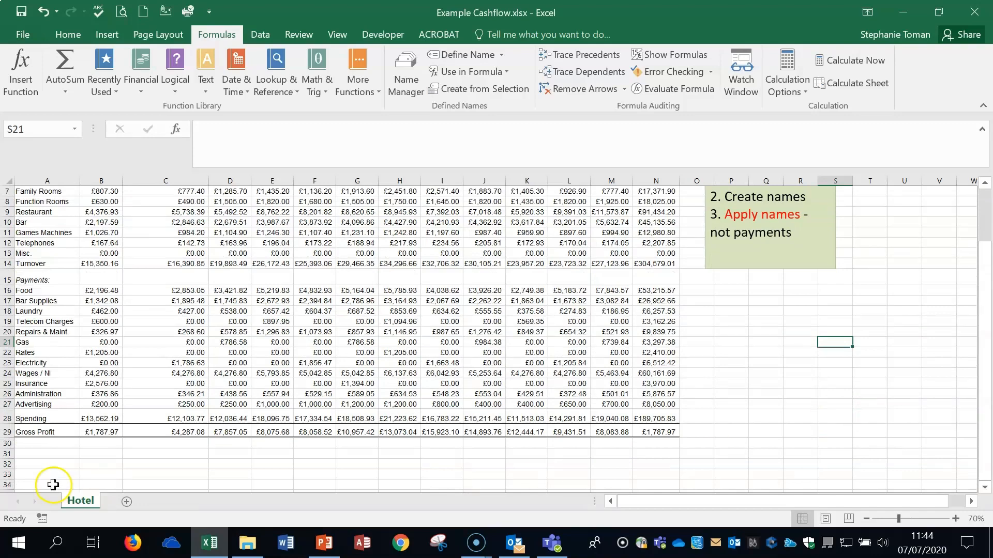
click(101, 464)
click(269, 464)
click(656, 464)
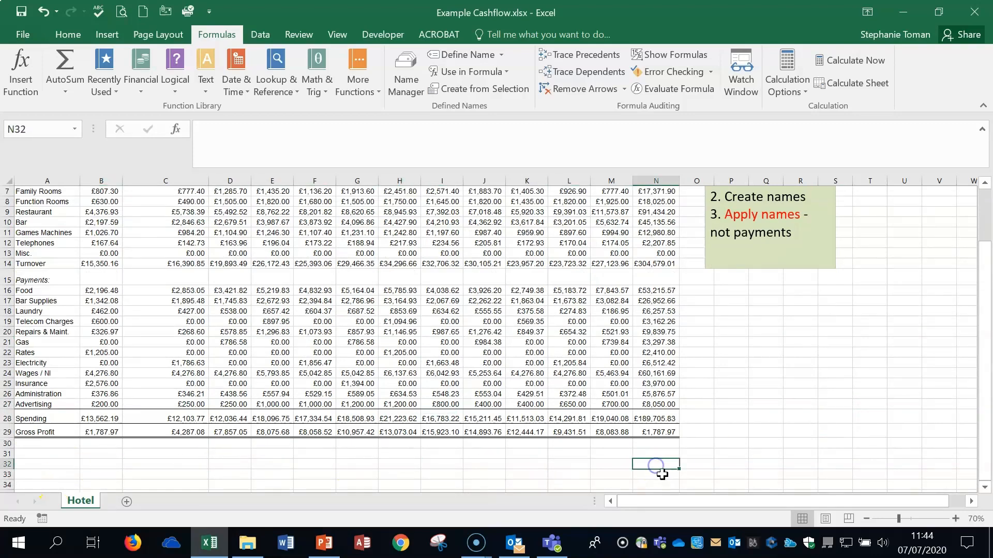
- Close Example Cashflow.xlsx without saving its changes and open Example Cashflow2.xlsx
click(975, 11)
click(499, 286)
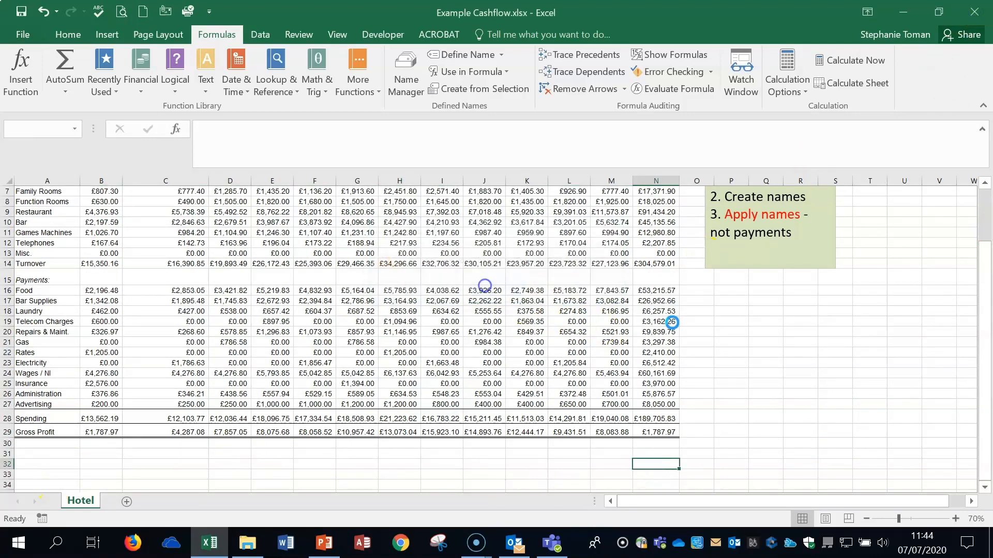
double_click(373, 275)
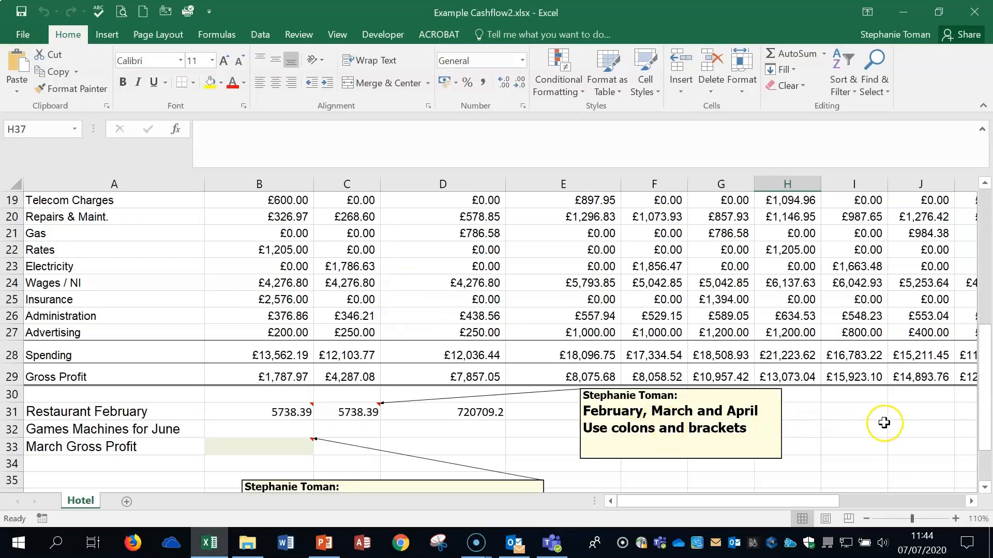
- Show the Hotel sheet's formulas and examine the Restaurant February formula in B31
click(882, 423)
scroll(885, 422, down, 2)
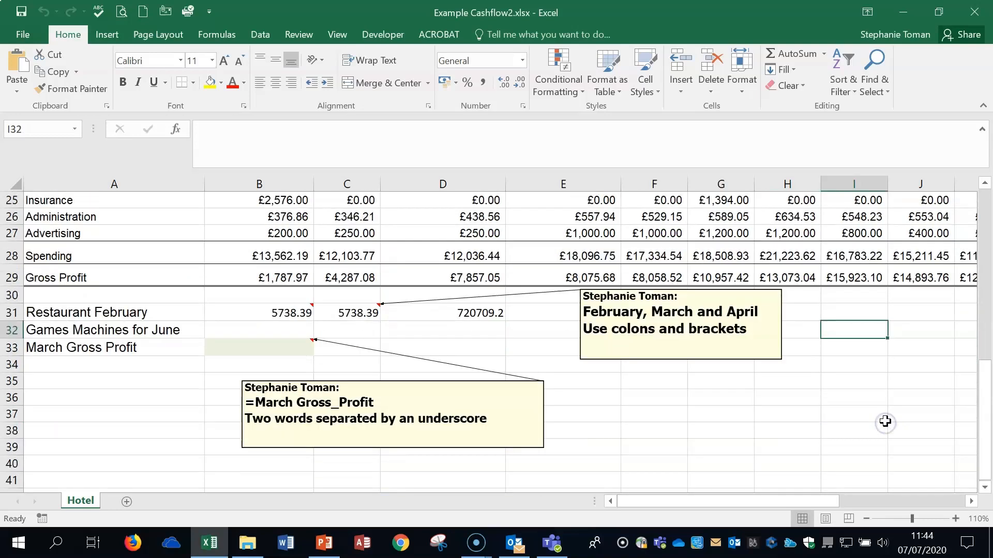
click(259, 315)
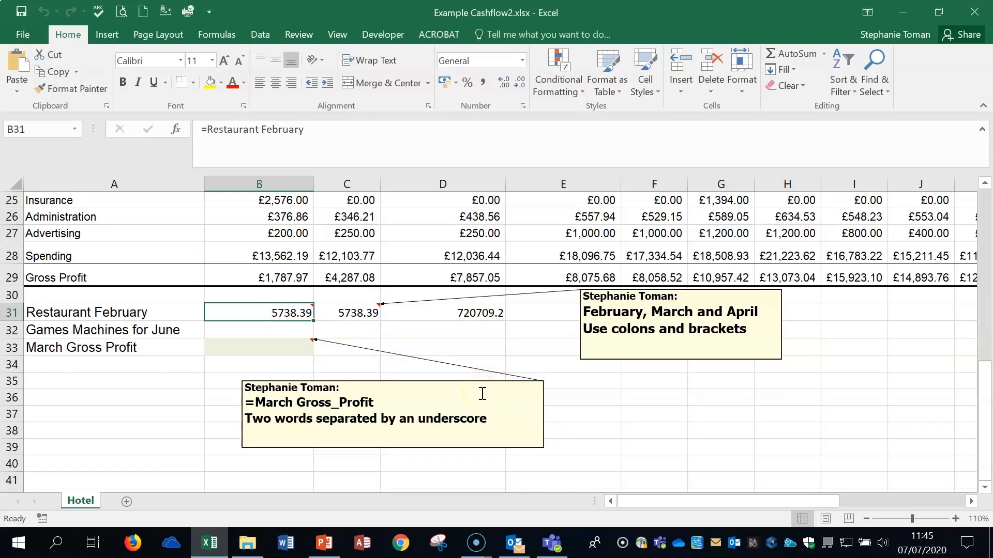
key(ctrl+grave)
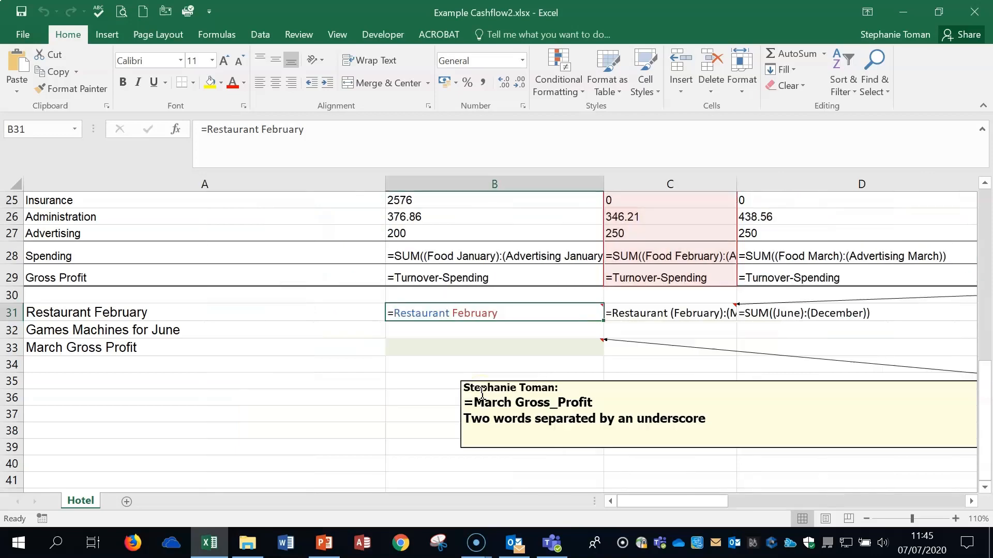
mouse_move(705, 502)
mouse_down()
mouse_move(742, 501)
mouse_move(711, 503)
mouse_up()
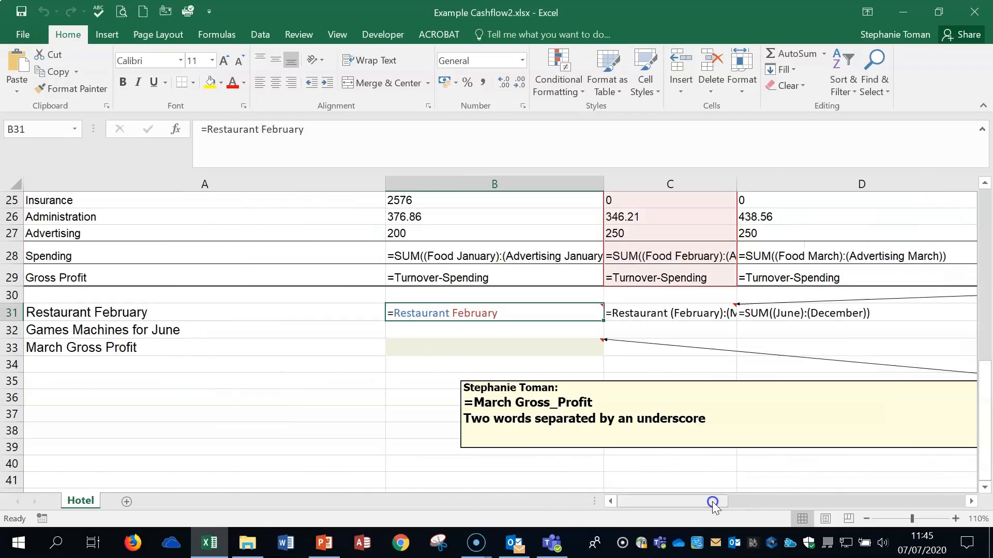
- Change the Restaurant formula in B31 to =Restaurant March
double_click(453, 313)
drag(453, 313, 514, 312)
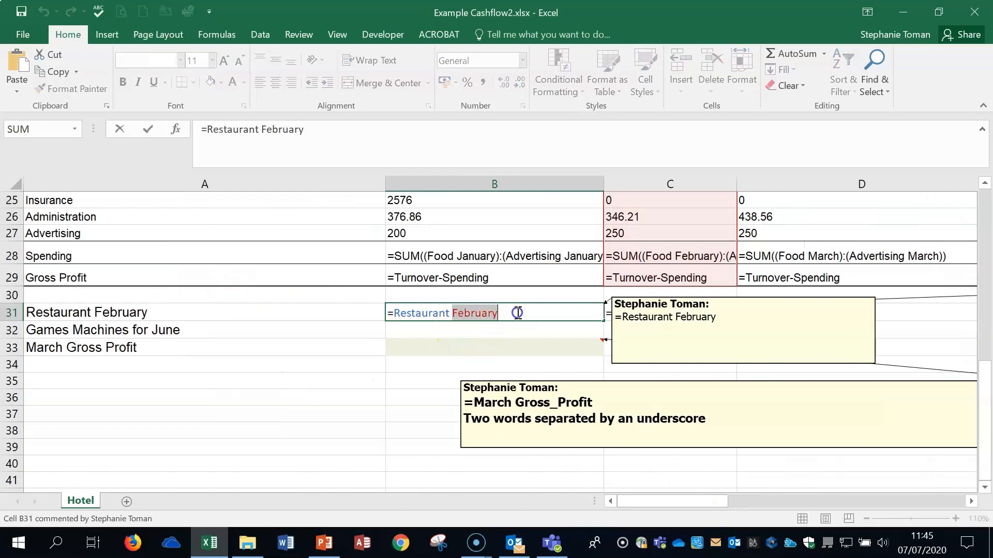
text(Mar)
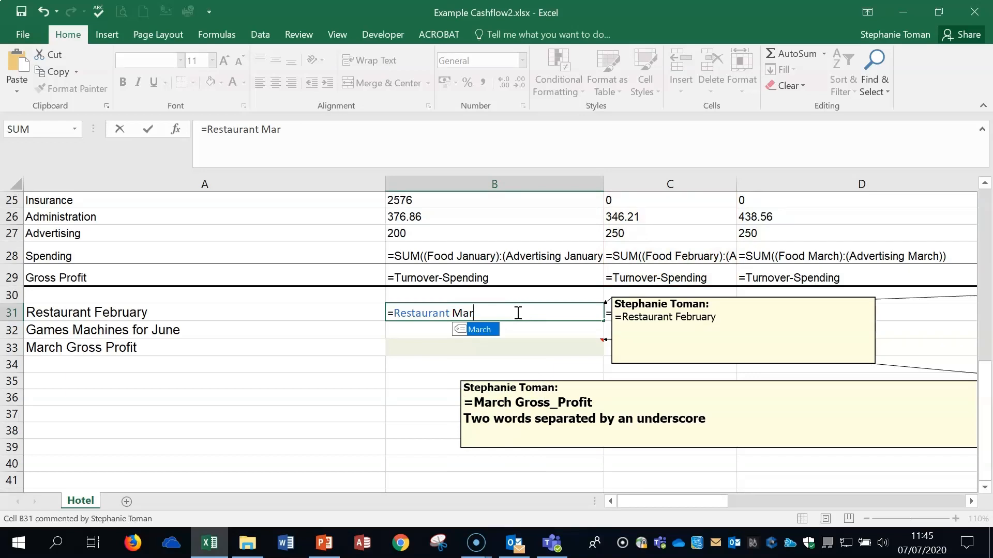
text(c)
double_click(479, 329)
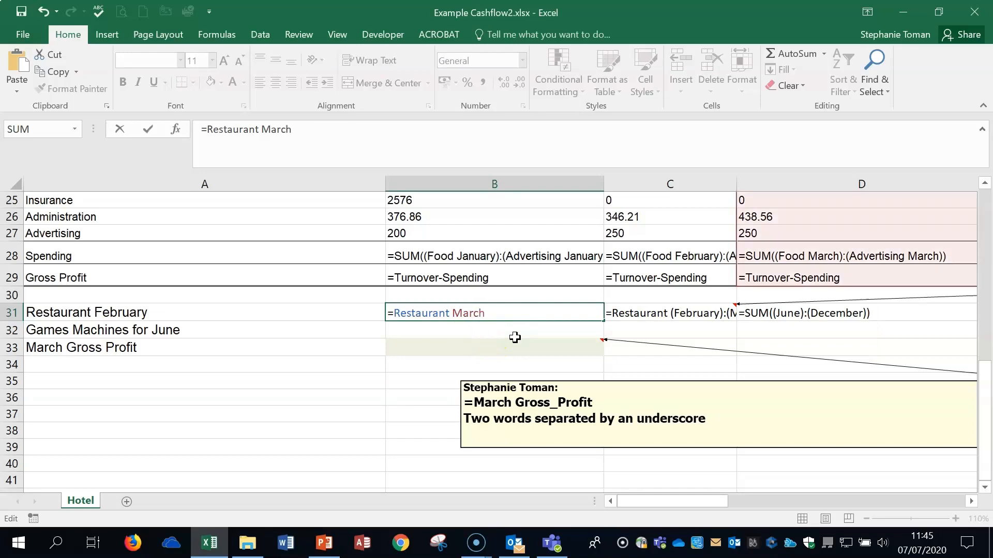
scroll(847, 315, up, 2)
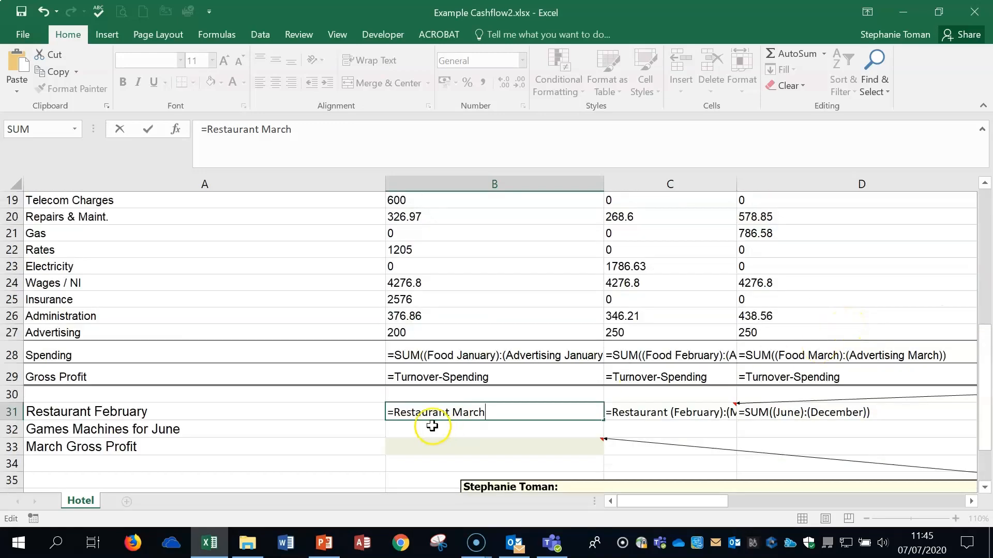
mouse_move(525, 410)
key(Return)
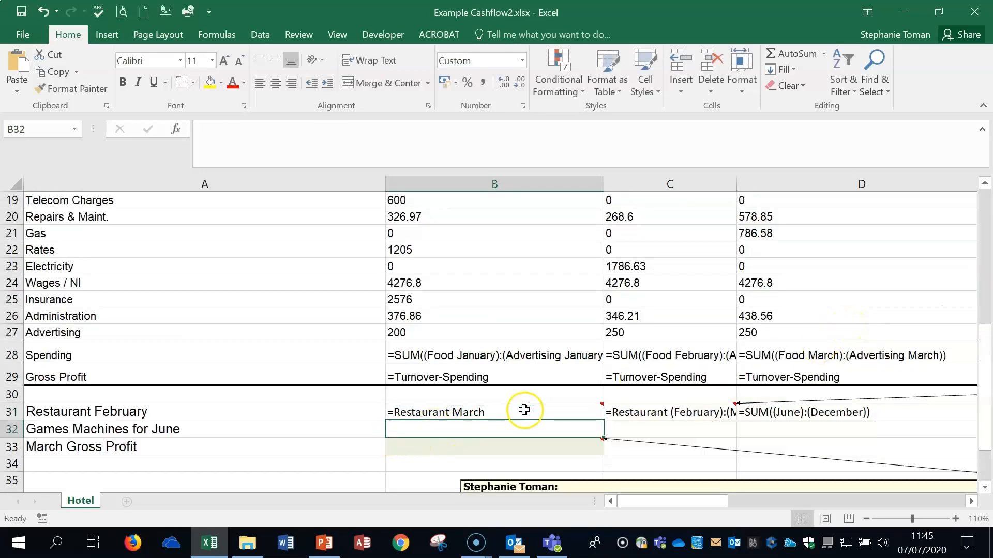
- Switch the sheet back to showing values and examine where the Restaurant and March ranges referenced in B31 intersect
click(524, 411)
drag(985, 367, 982, 292)
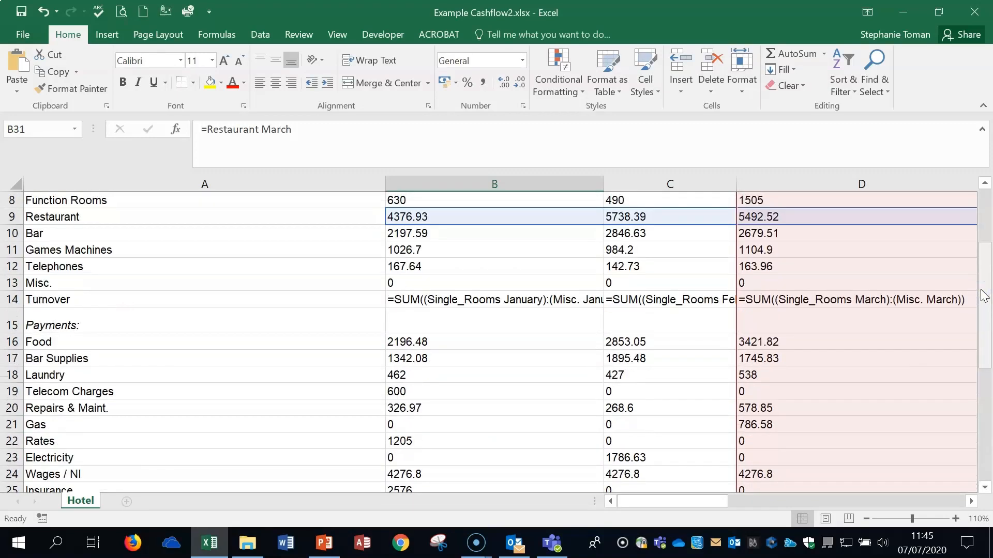
key(ctrl+grave)
scroll(566, 448, down, 3)
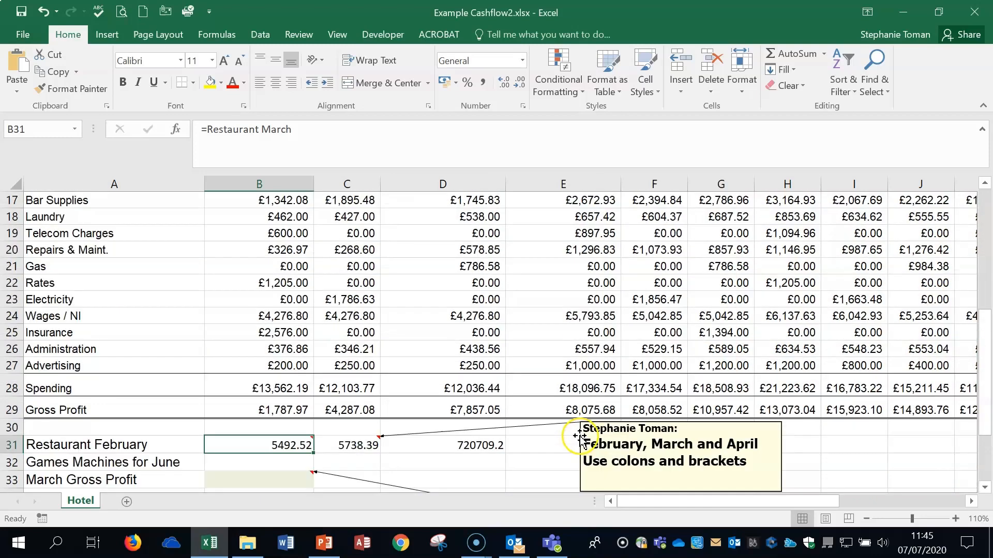
double_click(290, 444)
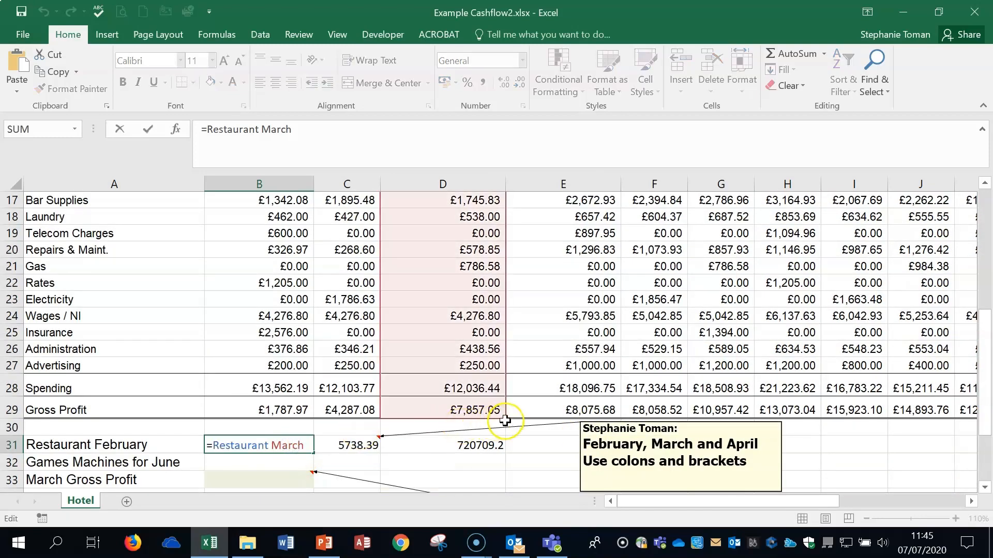
scroll(505, 419, up, 4)
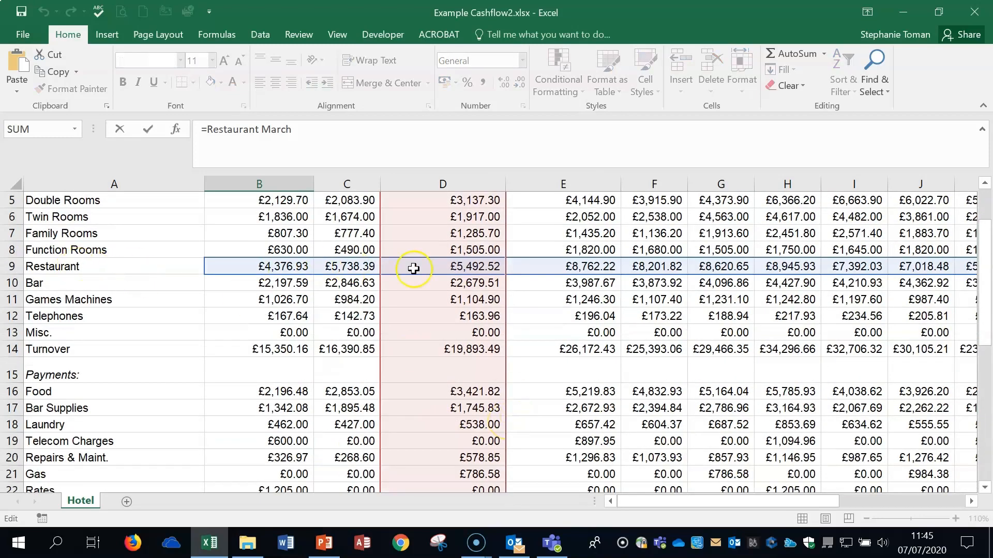
scroll(449, 268, up, 2)
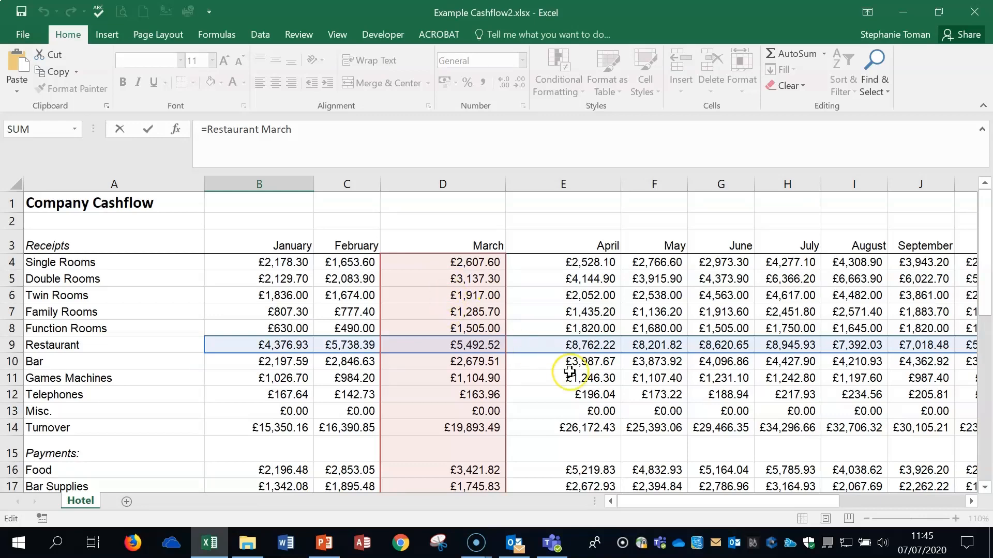
scroll(579, 375, down, 9)
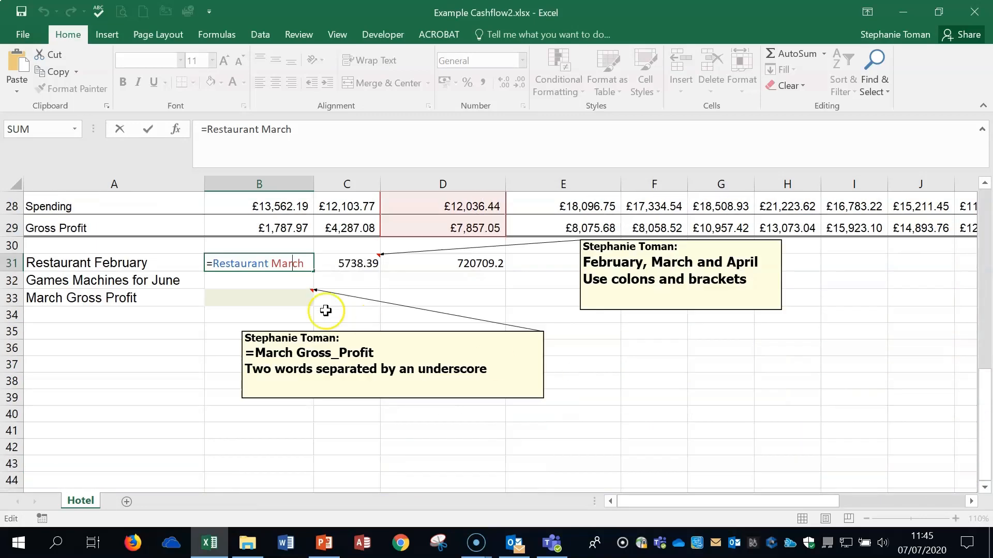
click(274, 275)
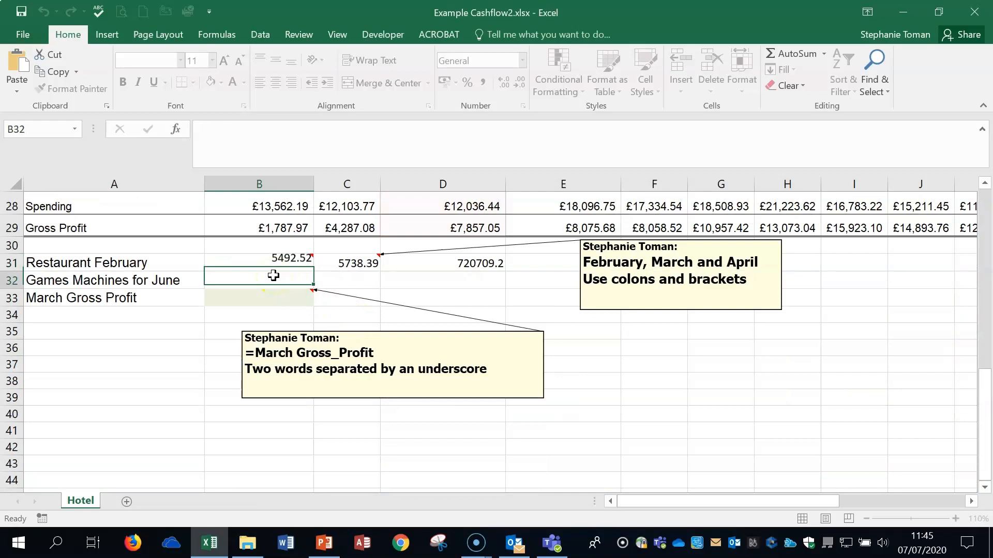
- Examine the C31 formula that combines the Restaurant range with the February, March and April ranges
click(350, 265)
double_click(352, 265)
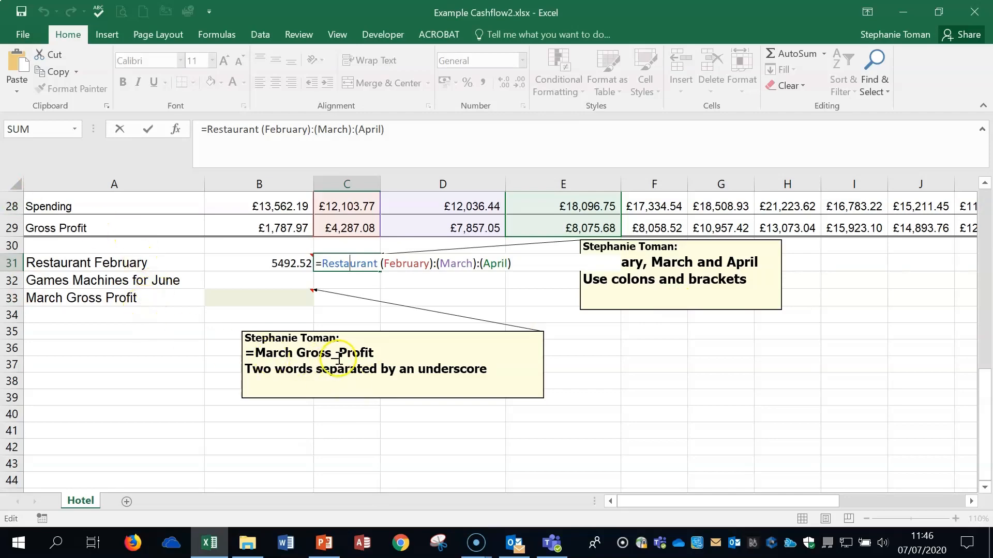
key(ctrl+Return)
click(664, 392)
scroll(664, 392, up, 1)
scroll(664, 392, up, 2)
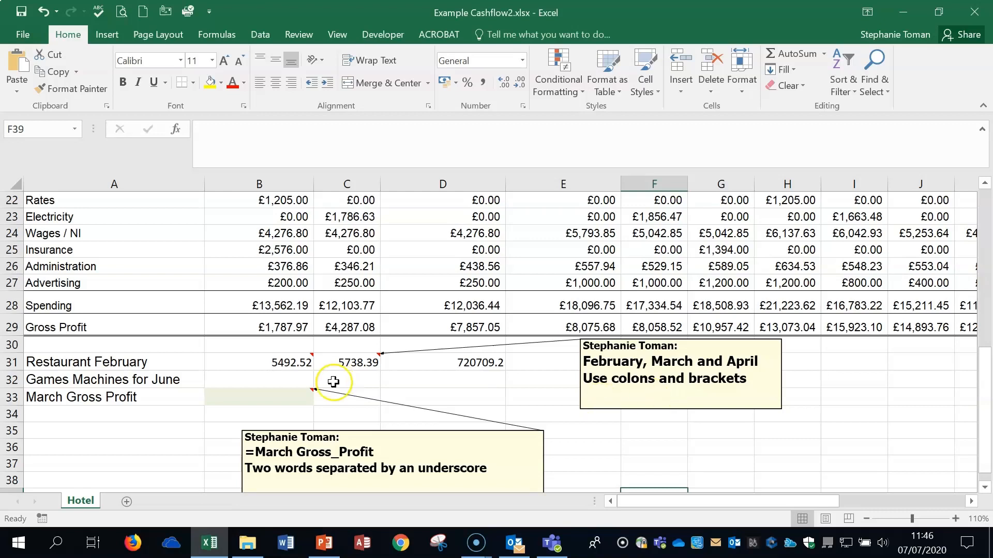
double_click(354, 363)
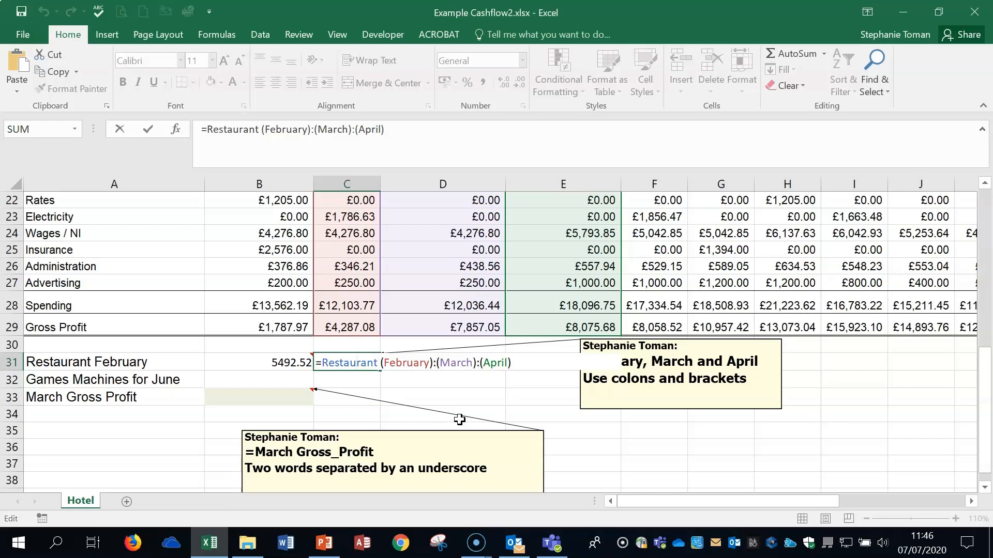
key(ctrl+Return)
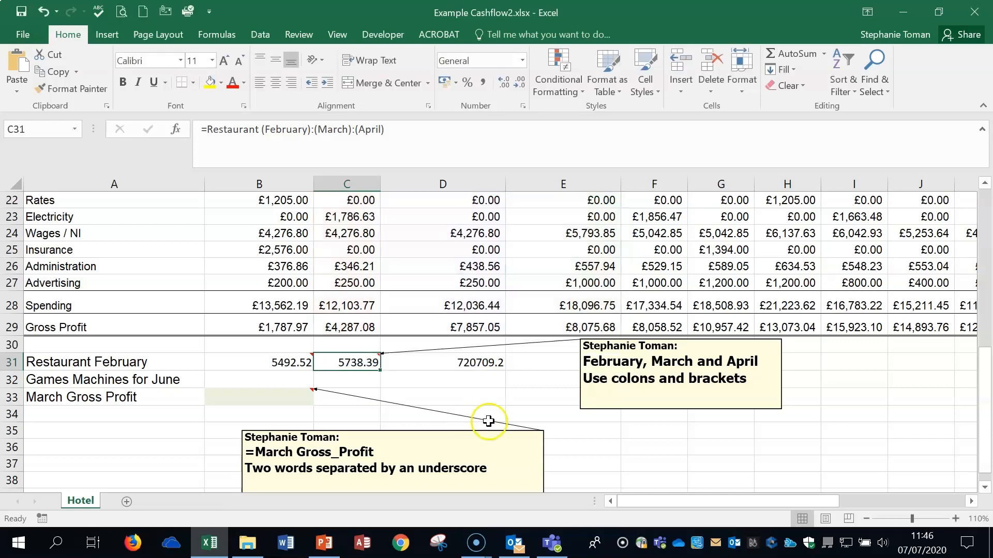
- Close Example Cashflow2.xlsx and save its changes
click(974, 11)
click(445, 290)
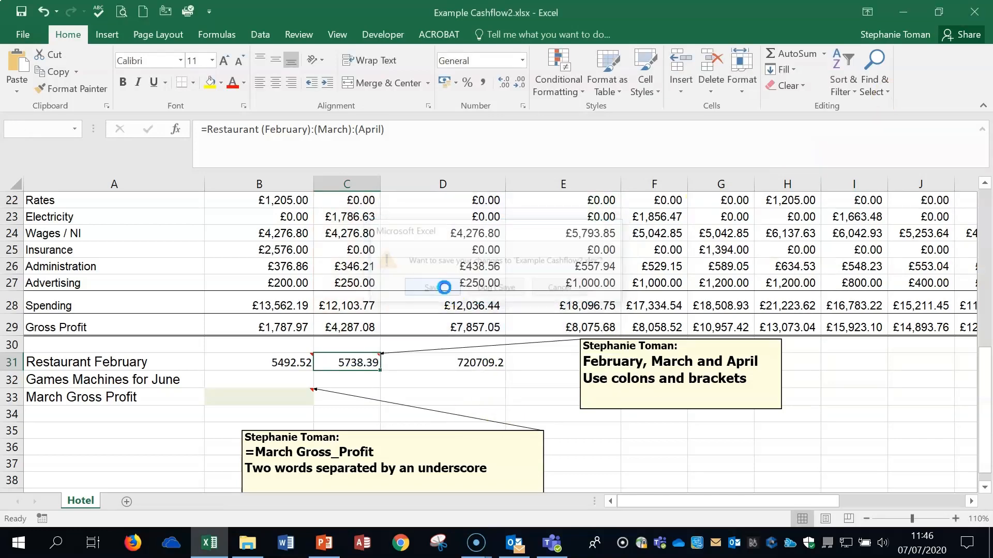